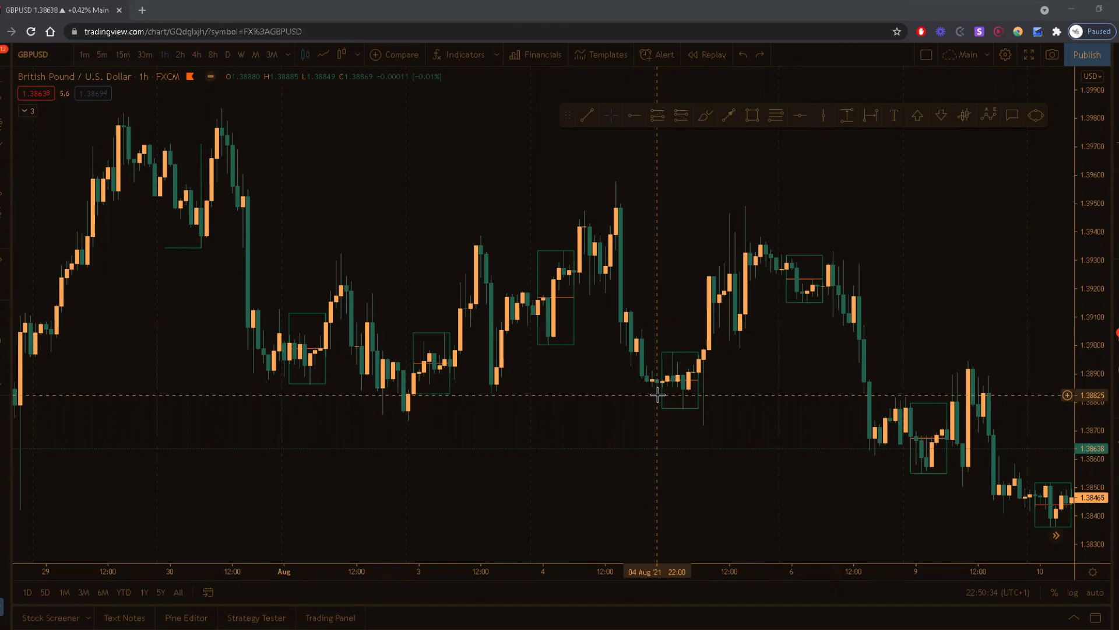
Examine the boxed ranges and the price moves following them on the GBPUSD hourly chart from late July into mid-August.
scroll(579, 420, down, 3)
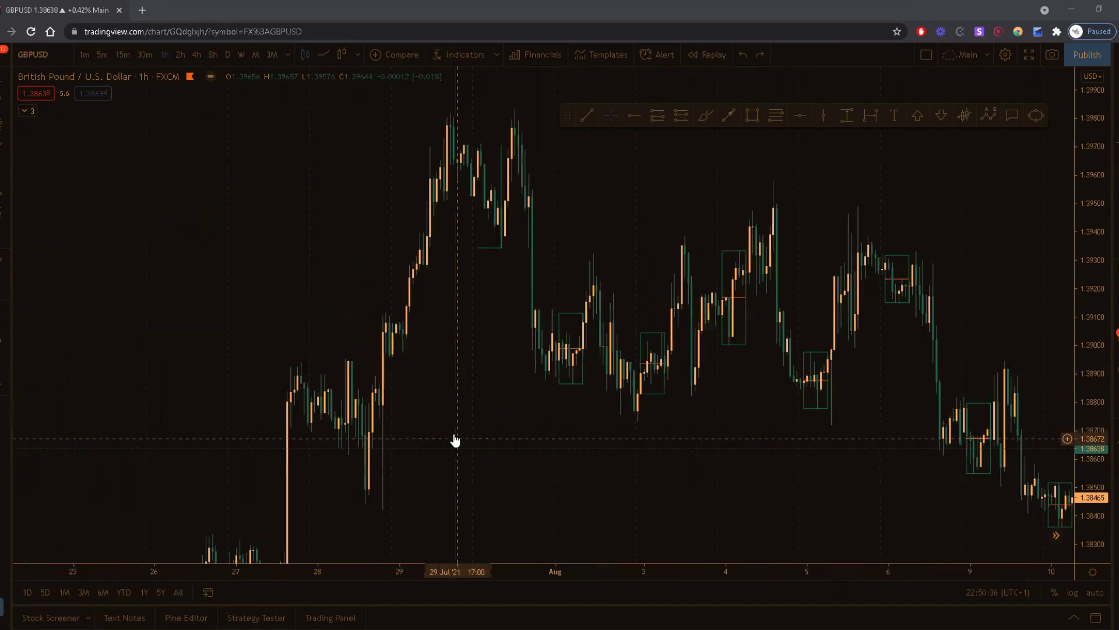
mouse_move(729, 453)
mouse_down()
mouse_move(589, 435)
mouse_move(708, 459)
mouse_up()
scroll(592, 443, up, 3)
scroll(709, 457, up, 5)
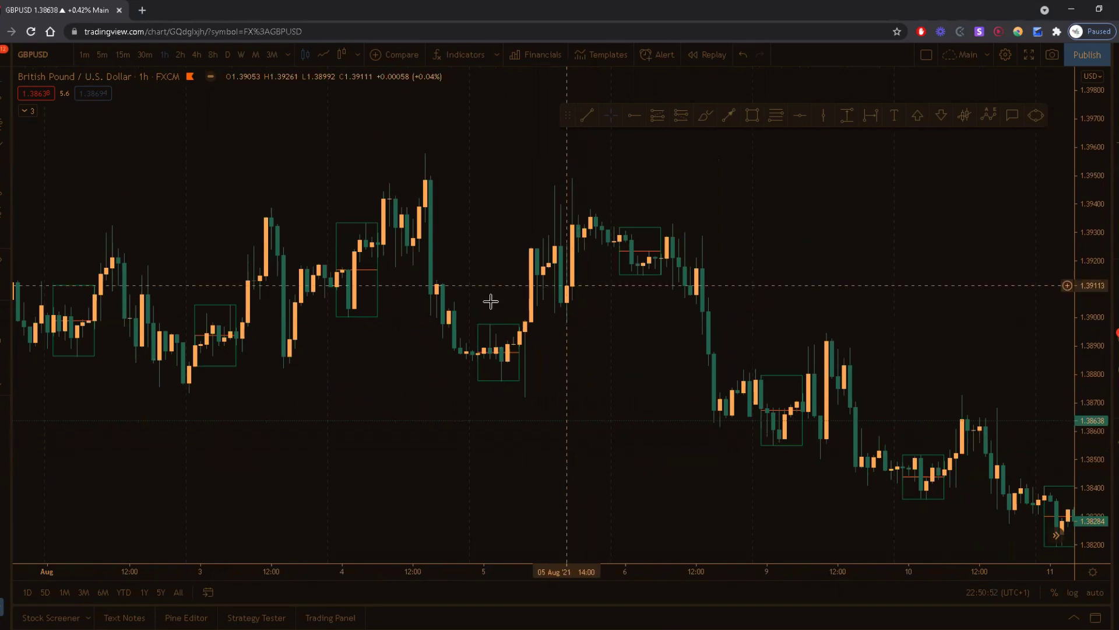
drag(758, 251, 589, 312)
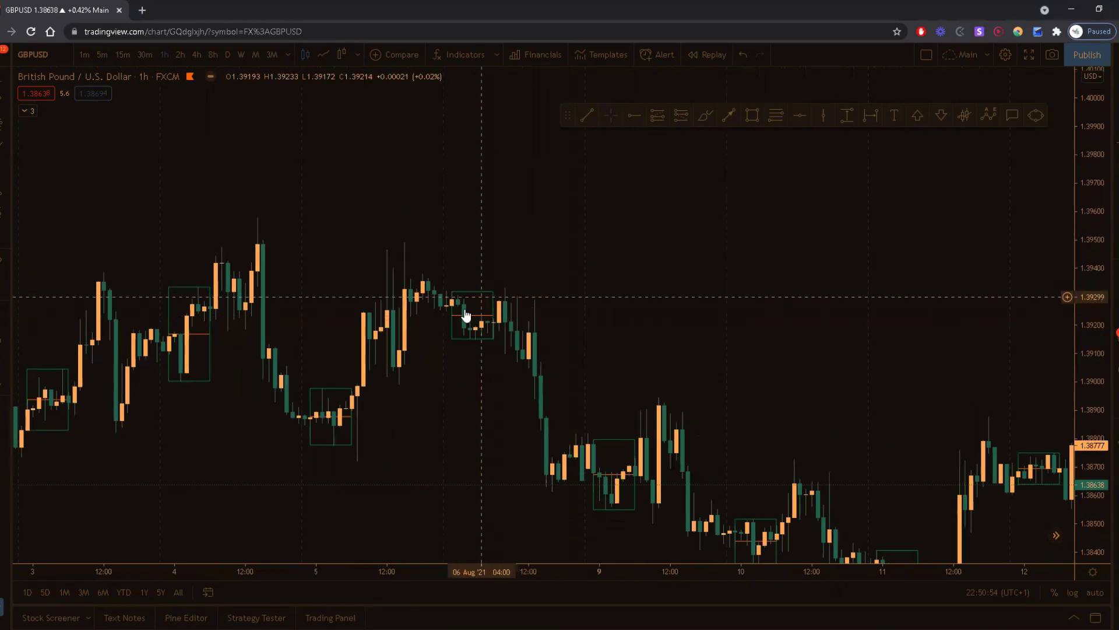
drag(652, 227, 557, 277)
drag(644, 266, 322, 330)
drag(632, 180, 593, 284)
Brush a price path in the empty chart area with a small range, a spike and a stepped decline, bounding the range with two horizontal strokes.
drag(833, 172, 263, 213)
click(705, 118)
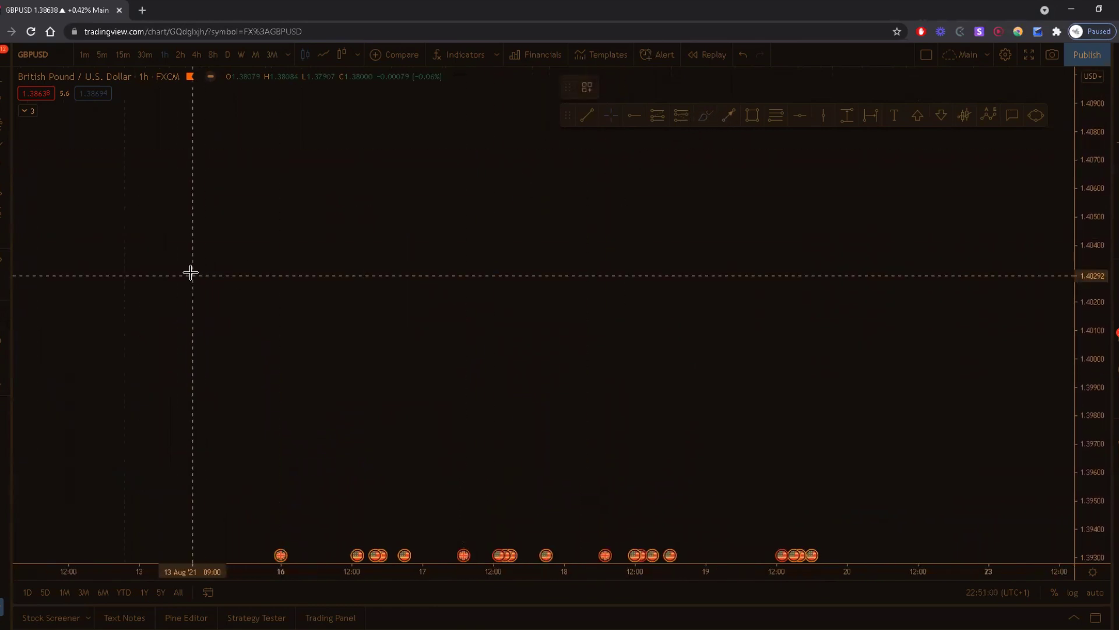
mouse_move(235, 255)
mouse_down()
mouse_move(239, 285)
mouse_move(263, 258)
mouse_move(274, 280)
mouse_move(289, 260)
mouse_move(314, 285)
mouse_move(344, 210)
mouse_move(380, 269)
mouse_move(405, 365)
mouse_move(464, 333)
mouse_move(521, 448)
mouse_up()
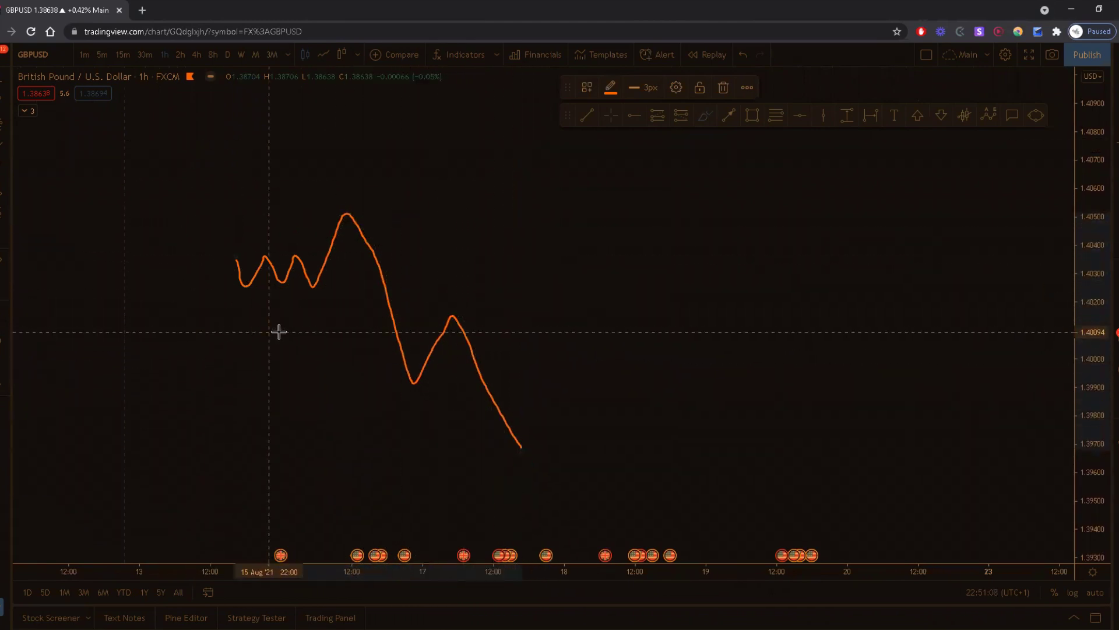
drag(222, 248, 323, 250)
drag(228, 293, 313, 292)
Brush four vertical divider strokes across and beyond the sketched price path to separate it into sections.
drag(328, 175, 339, 490)
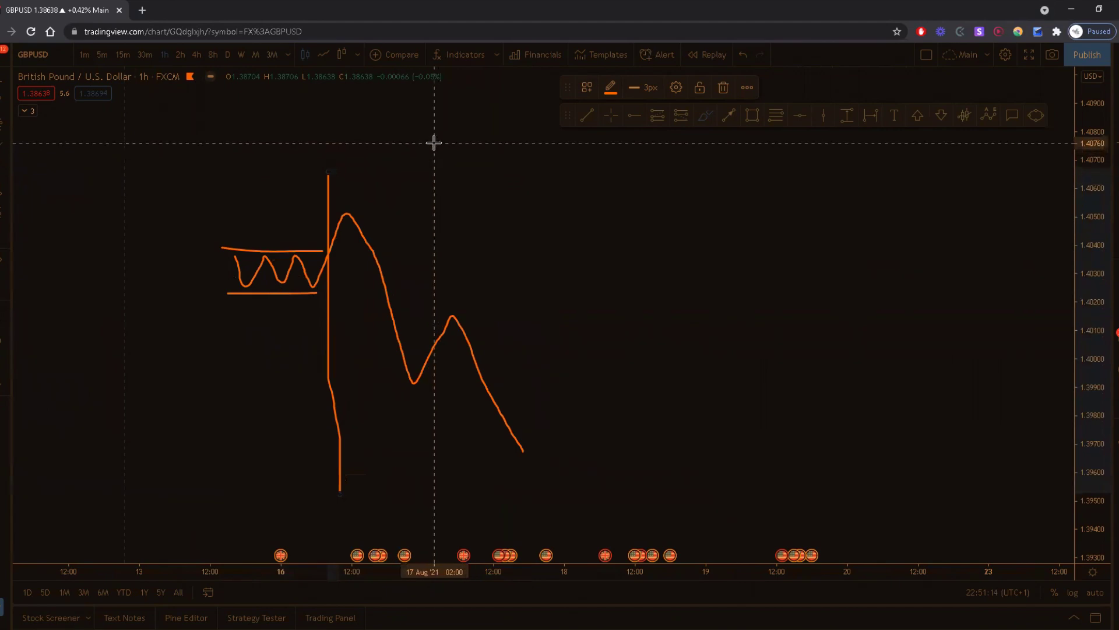
drag(411, 154, 411, 485)
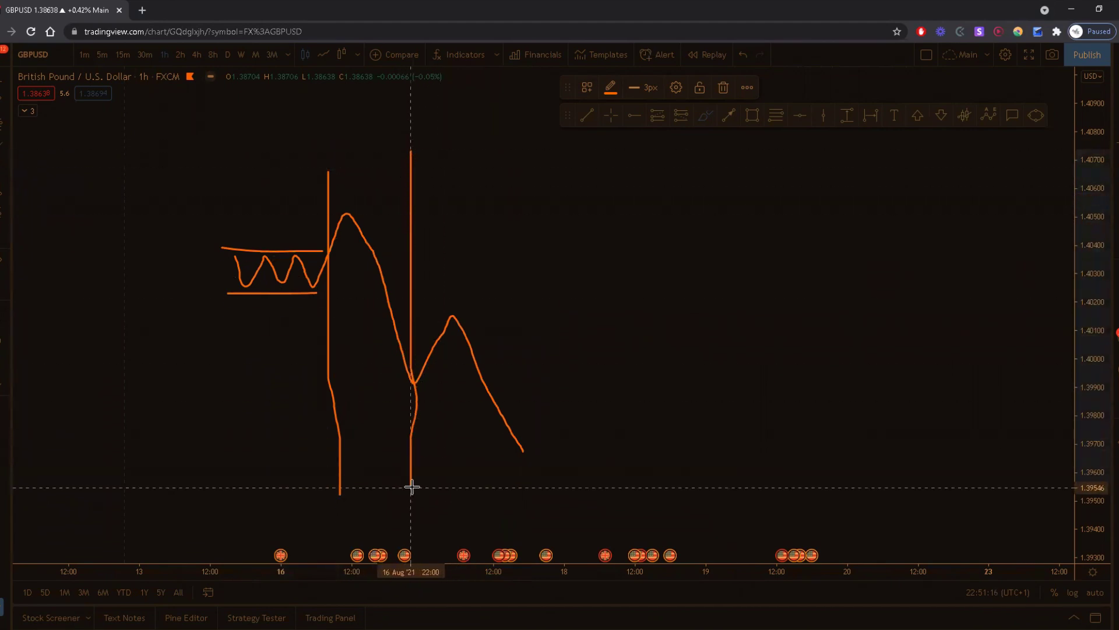
drag(457, 143, 481, 500)
drag(578, 165, 580, 487)
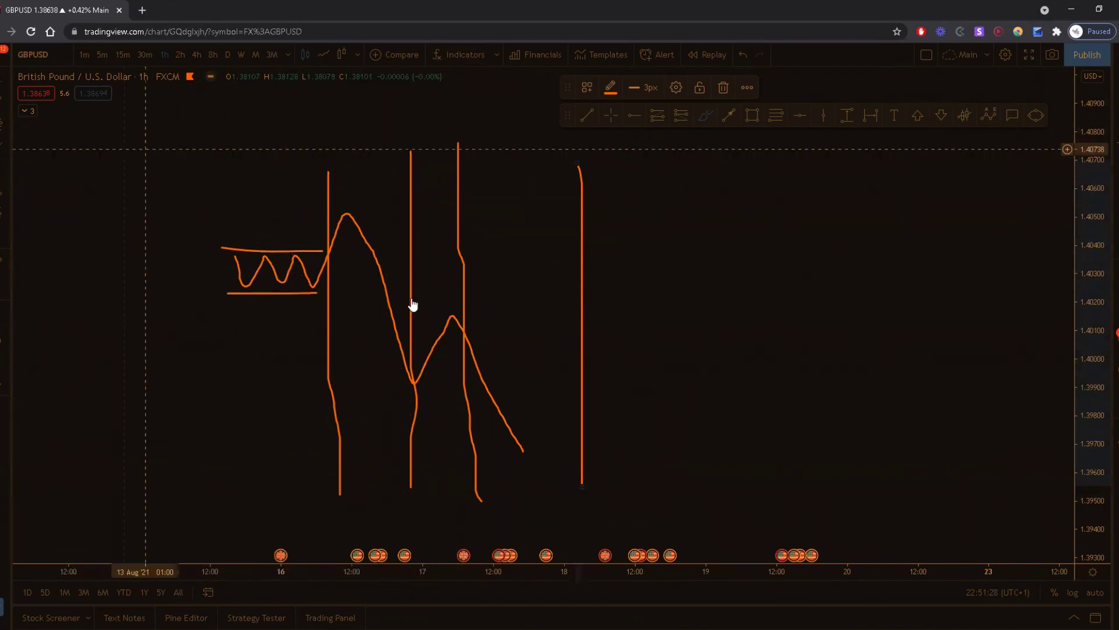
Delete the sketched price path, its range strokes and all the vertical dividers from the chart.
drag(262, 196, 651, 462)
key(Delete)
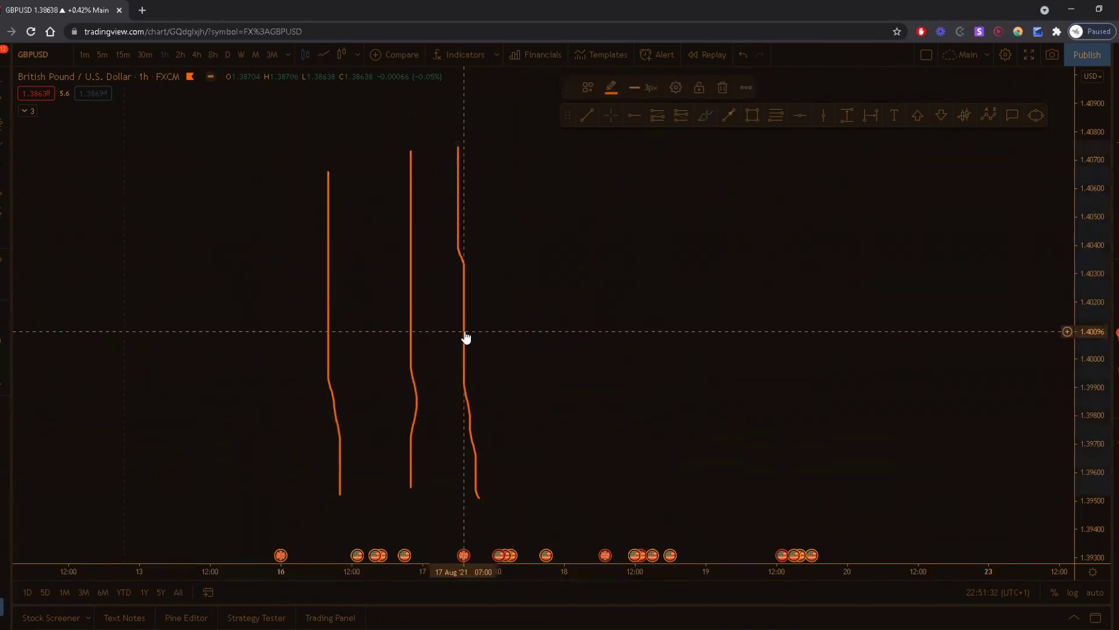
key(Delete)
click(411, 313)
key(Delete)
click(330, 317)
key(Delete)
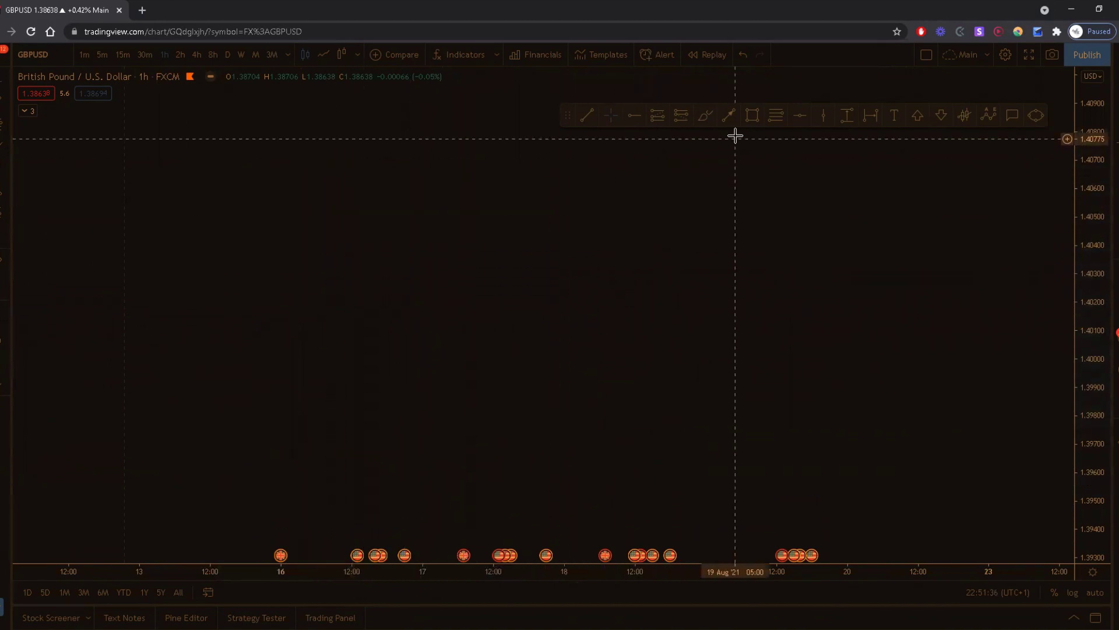
Draw a filled rectangle between about 1.4013 and 1.4030 starting around 13 August, and brush a zigzag price path inside it.
click(752, 115)
mouse_move(204, 273)
mouse_down()
mouse_move(317, 305)
mouse_move(400, 307)
mouse_move(364, 312)
mouse_up()
drag(445, 327, 682, 337)
mouse_move(601, 303)
mouse_down()
mouse_move(530, 303)
mouse_move(483, 332)
mouse_move(577, 308)
mouse_up()
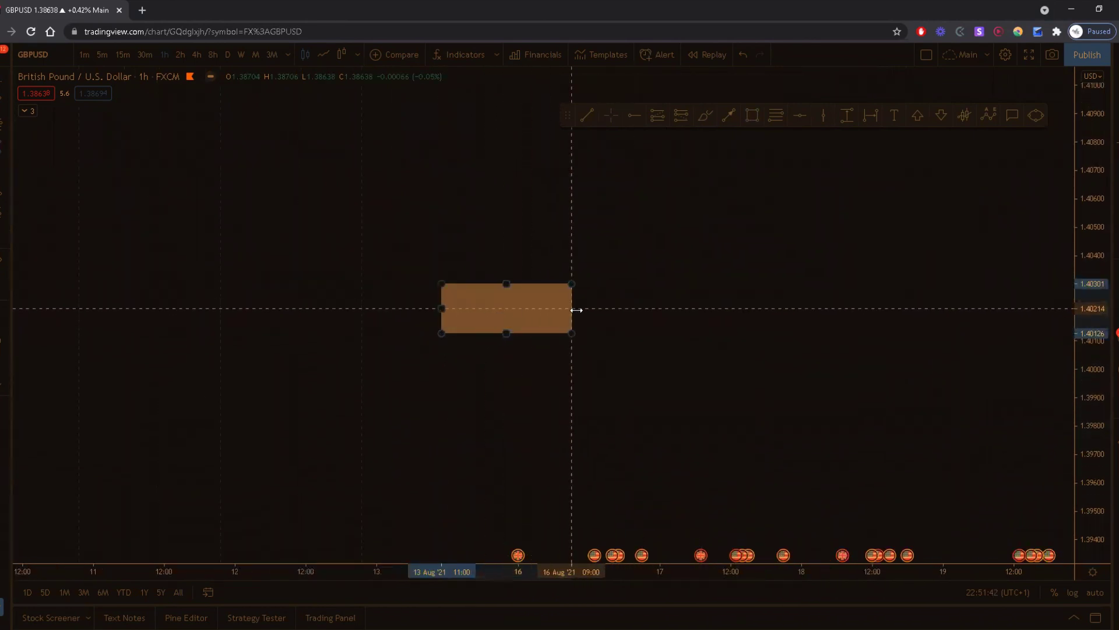
click(527, 338)
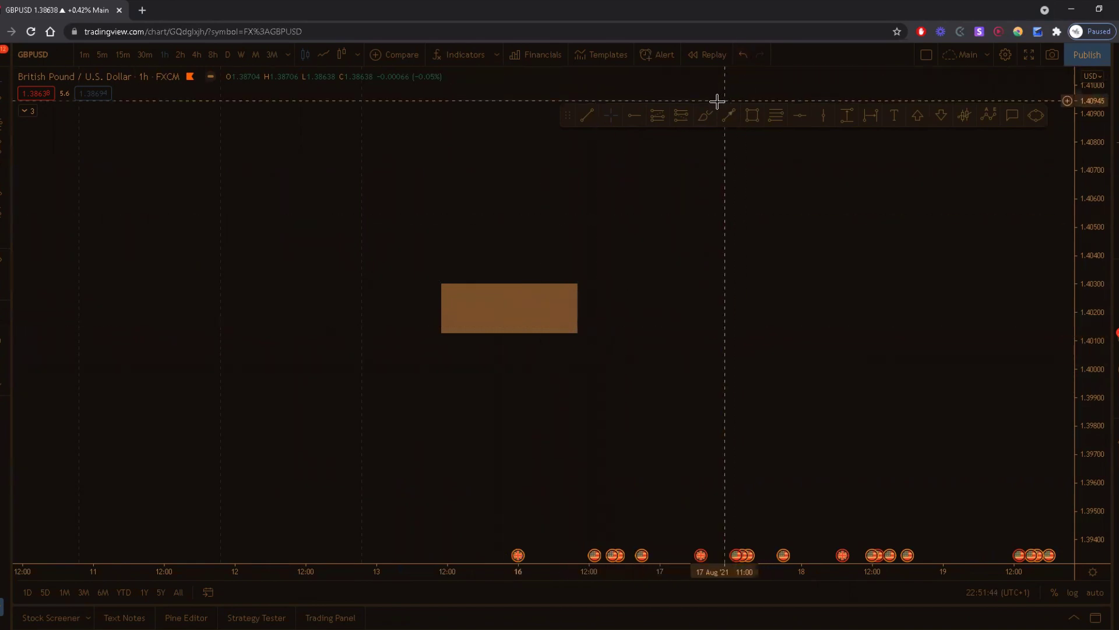
mouse_move(437, 327)
mouse_down()
mouse_move(467, 293)
mouse_move(477, 290)
mouse_move(490, 324)
mouse_move(511, 289)
mouse_move(531, 306)
mouse_move(550, 285)
mouse_move(561, 320)
mouse_move(576, 284)
mouse_up()
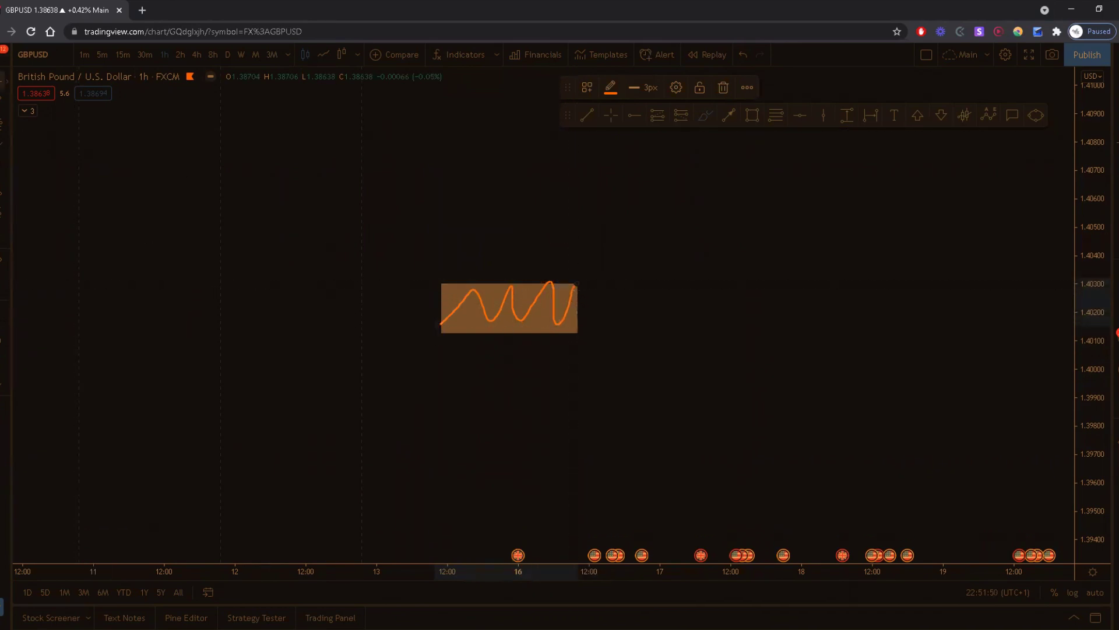
Draw one horizontal trend line just above the rectangle and another just below it, each slightly longer than the box.
click(593, 119)
click(448, 269)
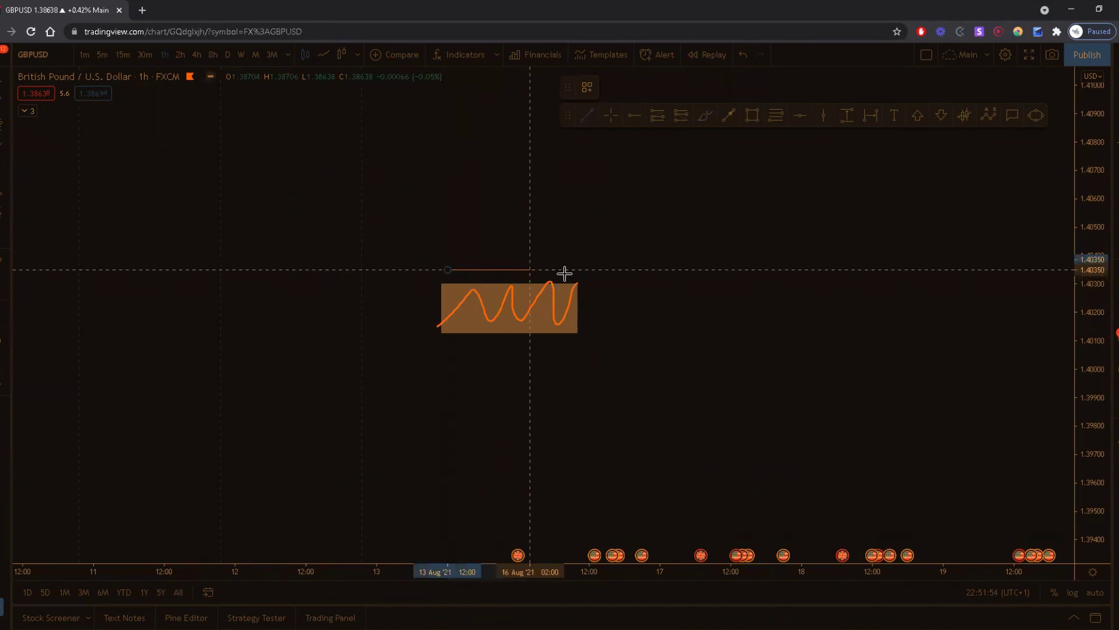
click(600, 270)
click(442, 345)
click(601, 345)
click(660, 329)
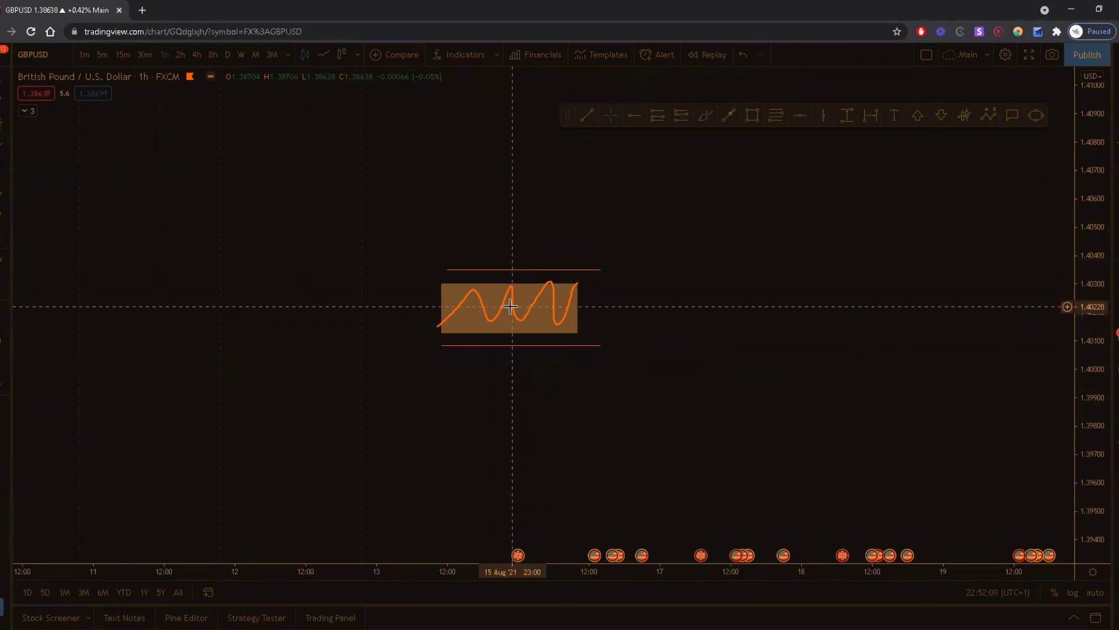
Nudge the zigzag slightly down and move both trend lines closer to the rectangle, placing the upper one at about 1.4034.
drag(512, 306, 511, 313)
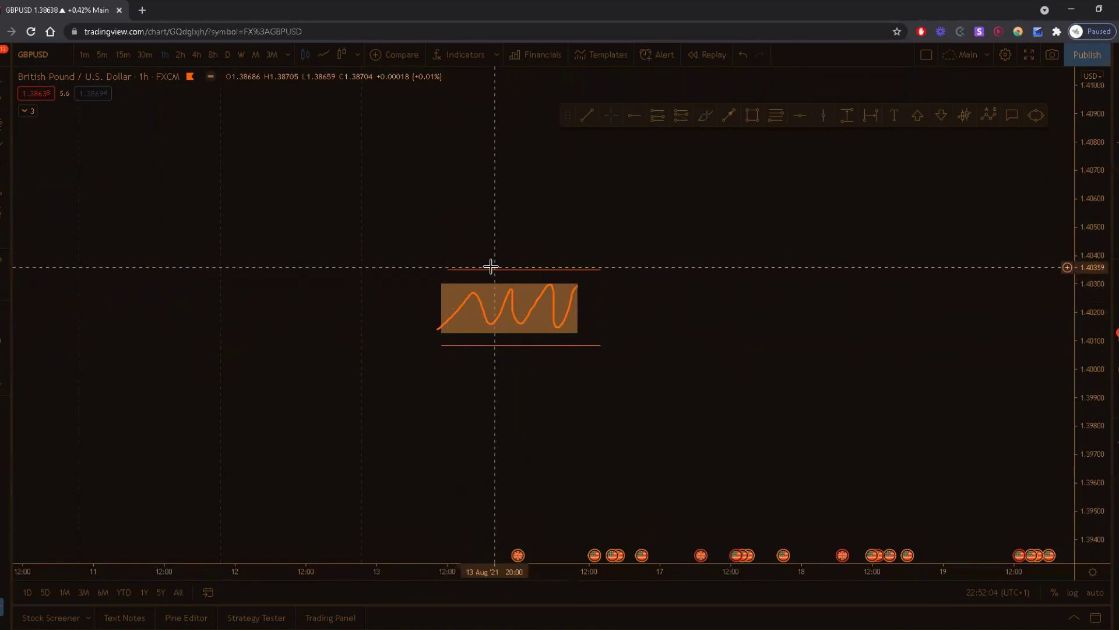
drag(495, 270, 492, 270)
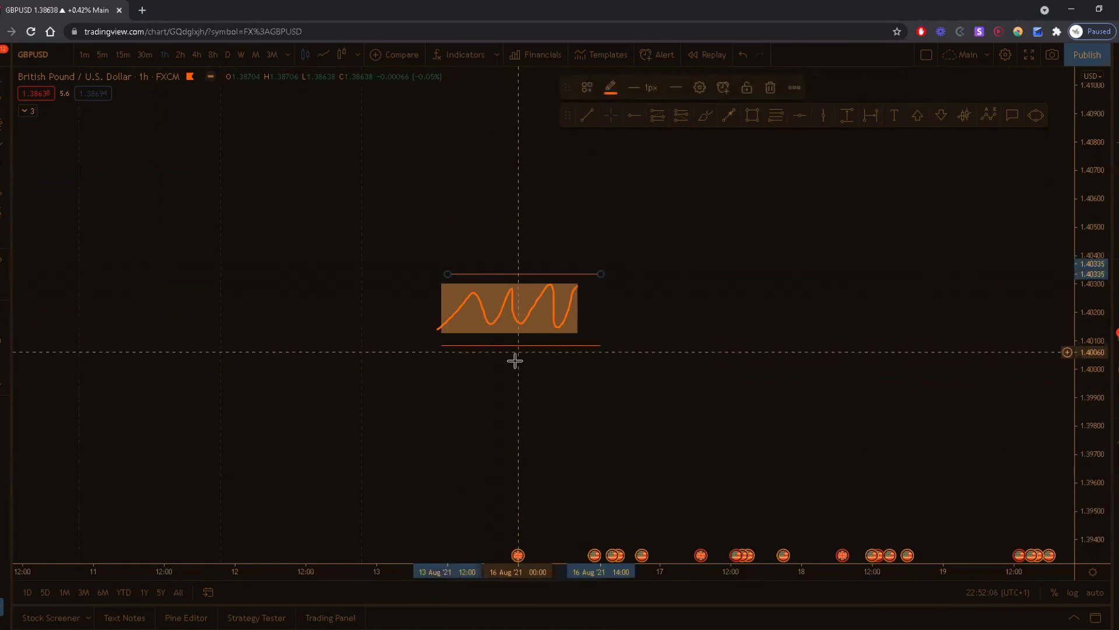
drag(516, 349, 510, 341)
click(555, 369)
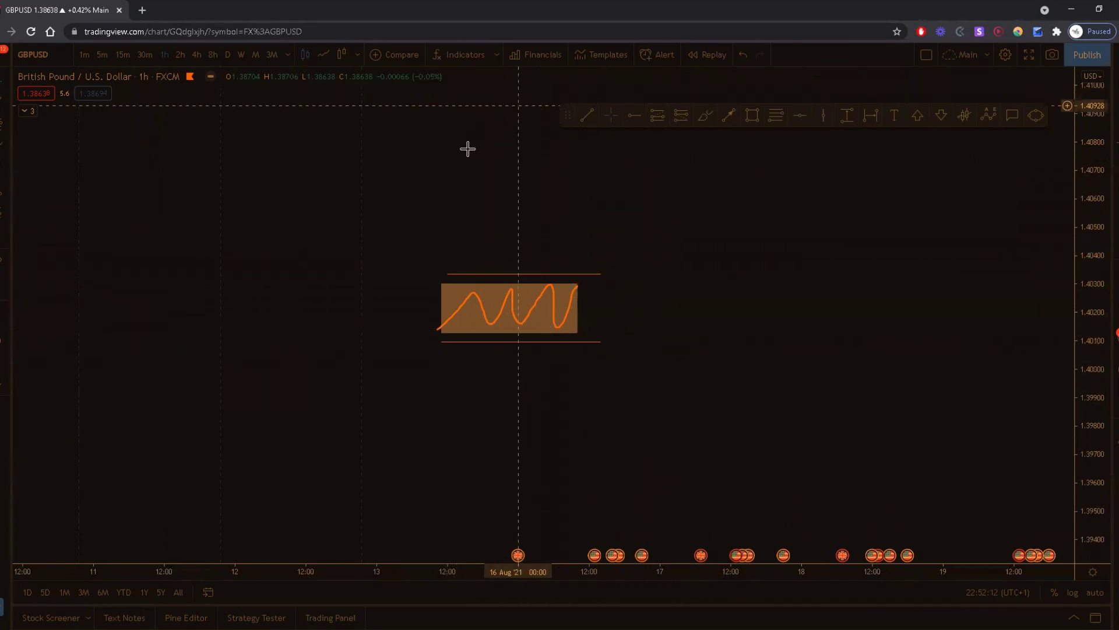
Brush a dip below the range followed by a steep rally from the end of the zigzag, and undo the stroke.
drag(676, 383, 634, 358)
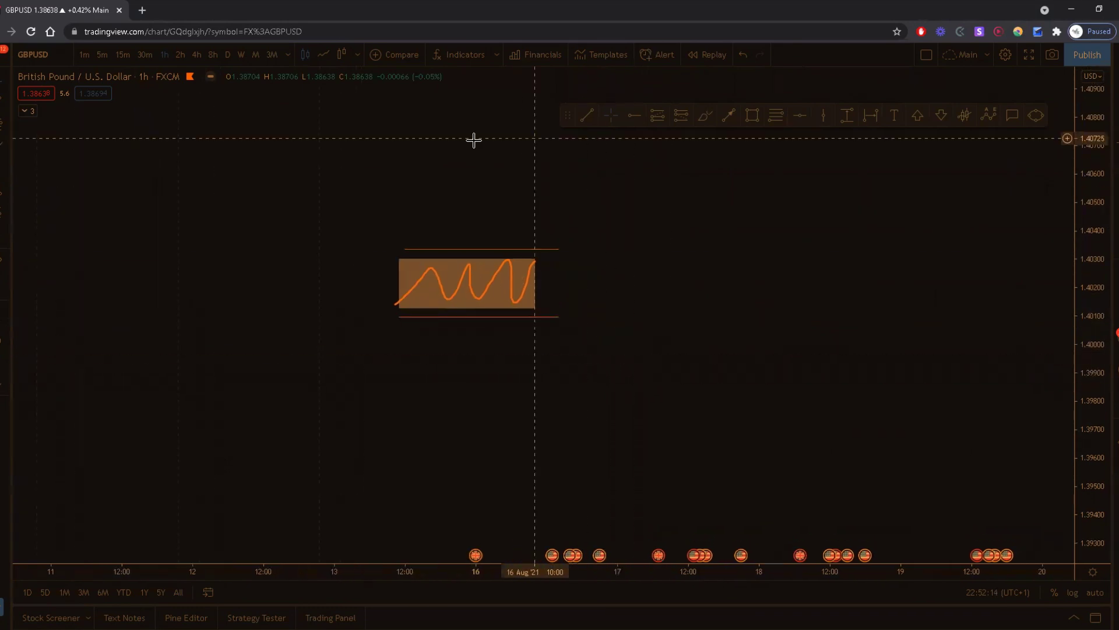
click(538, 259)
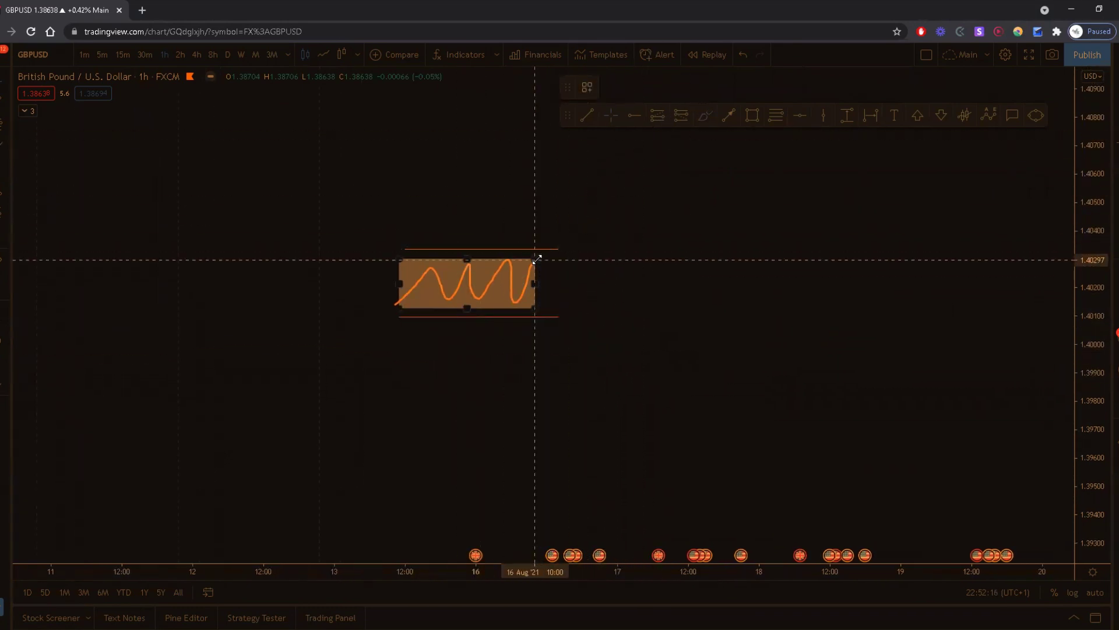
mouse_move(537, 259)
mouse_down()
mouse_move(562, 350)
mouse_move(684, 119)
mouse_up()
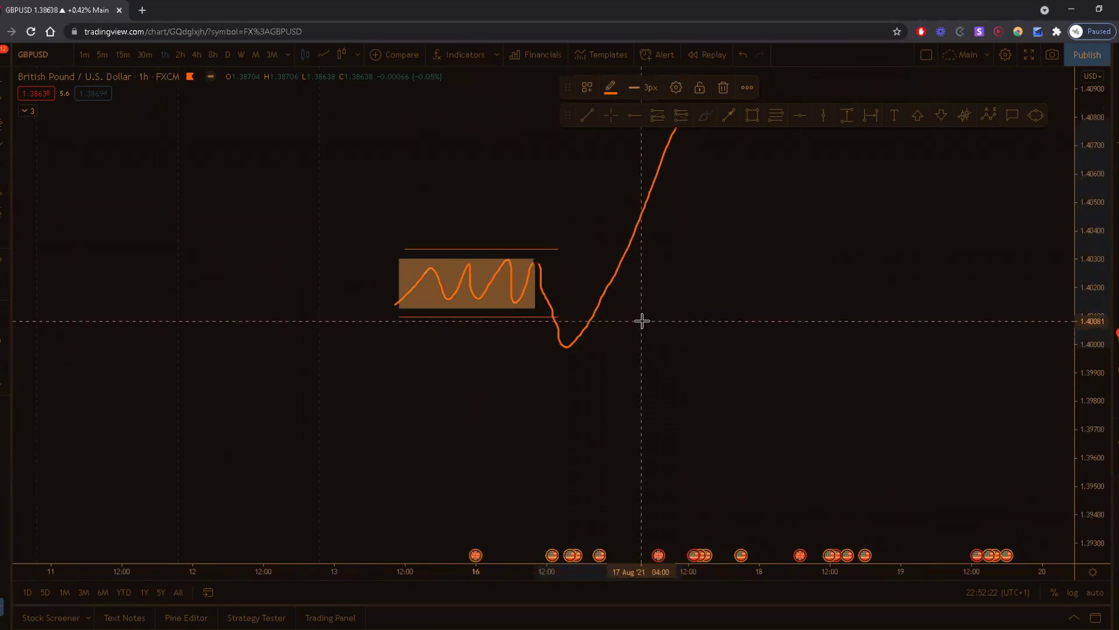
key(ctrl+z)
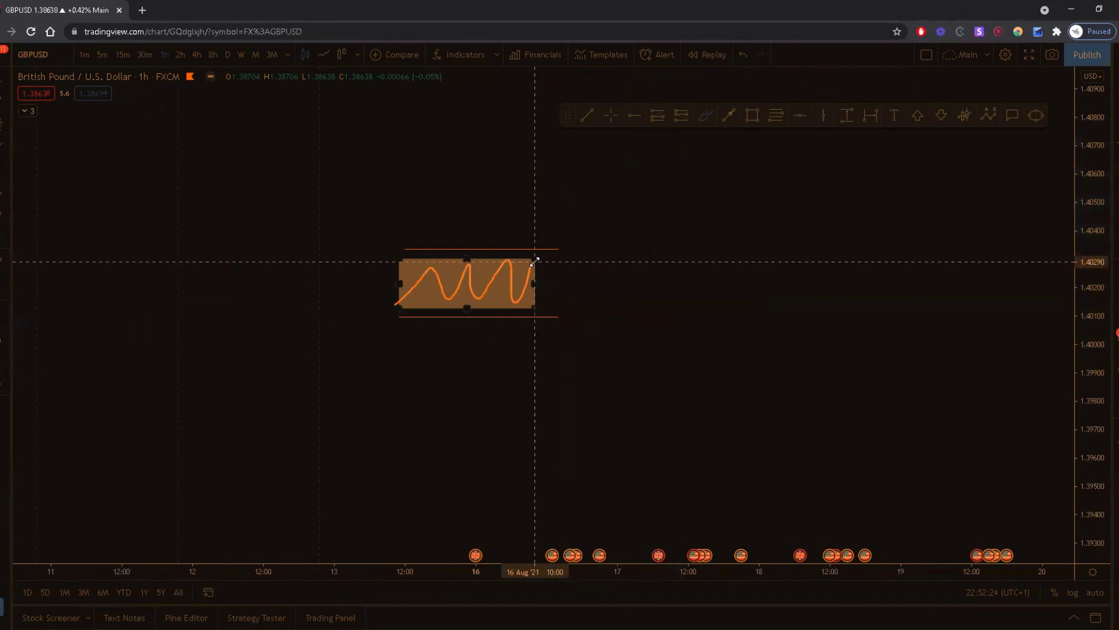
Sketch a dip below the range, a spike above it and a steep decline with circled extremes and a downward arrow, then remove these strokes.
mouse_move(541, 290)
mouse_down()
mouse_move(559, 350)
mouse_move(609, 222)
mouse_move(705, 465)
mouse_up()
mouse_move(561, 311)
mouse_down()
mouse_move(541, 362)
mouse_move(580, 320)
mouse_move(595, 213)
mouse_move(635, 236)
mouse_move(619, 213)
mouse_move(664, 266)
mouse_move(695, 378)
mouse_move(722, 365)
mouse_up()
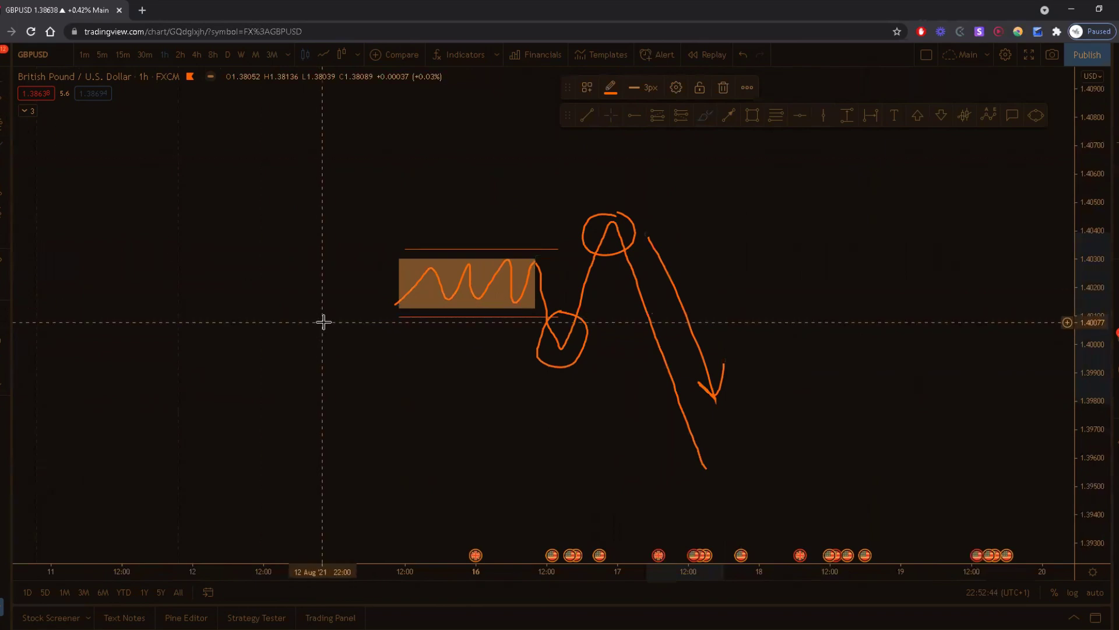
key(Delete)
key(ctrl+z)
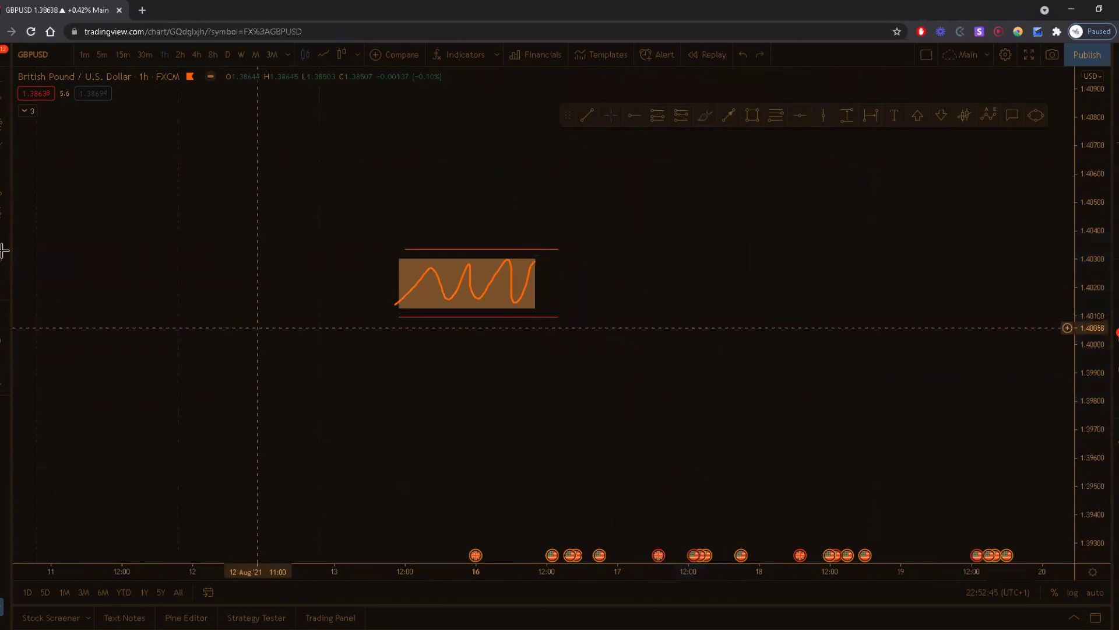
Add the text label "DIRECTION" to the chart and place it beside the range box at about 17 August.
click(6, 82)
click(895, 115)
click(615, 252)
text(DIRECTION)
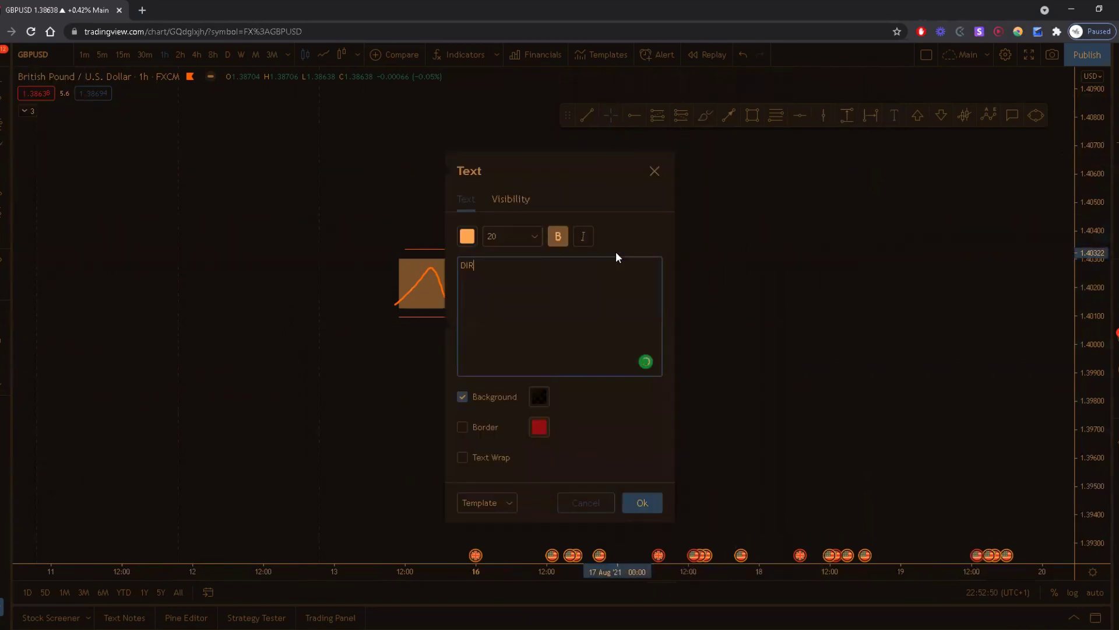
click(650, 503)
drag(660, 261, 690, 278)
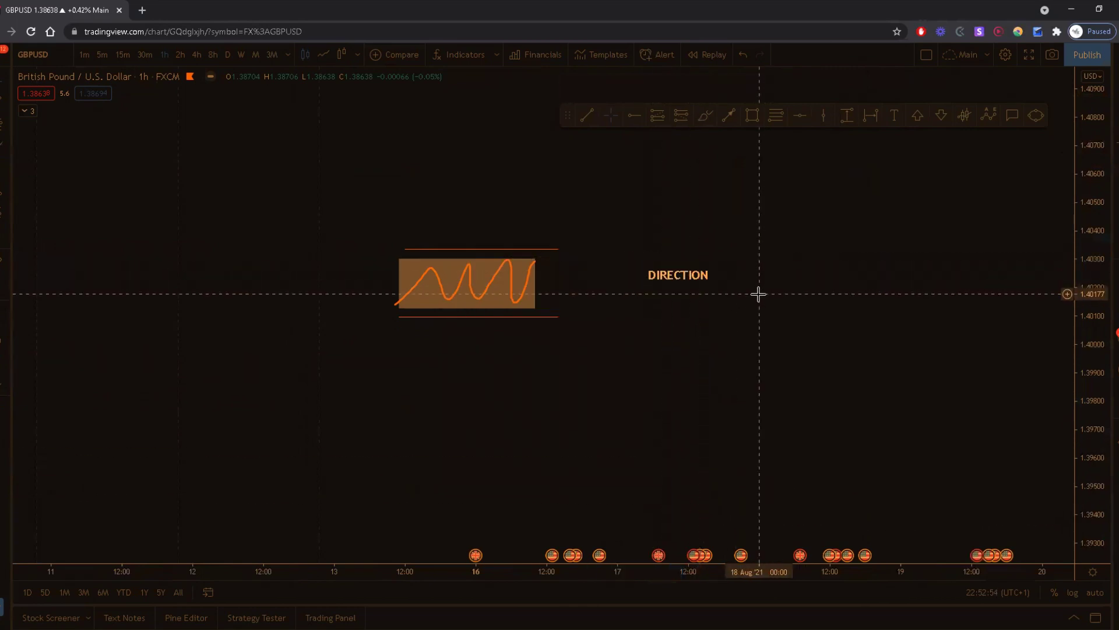
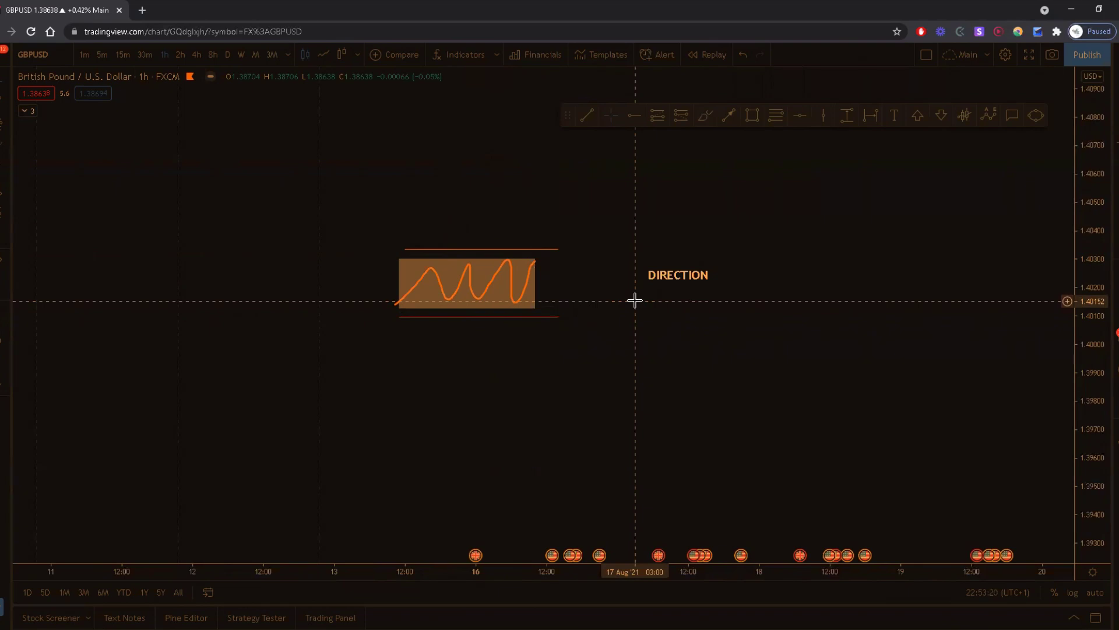
Examine how price leaves the range boxes between 9 and 13 August on the hourly chart.
drag(602, 352, 924, 420)
scroll(887, 418, up, 2)
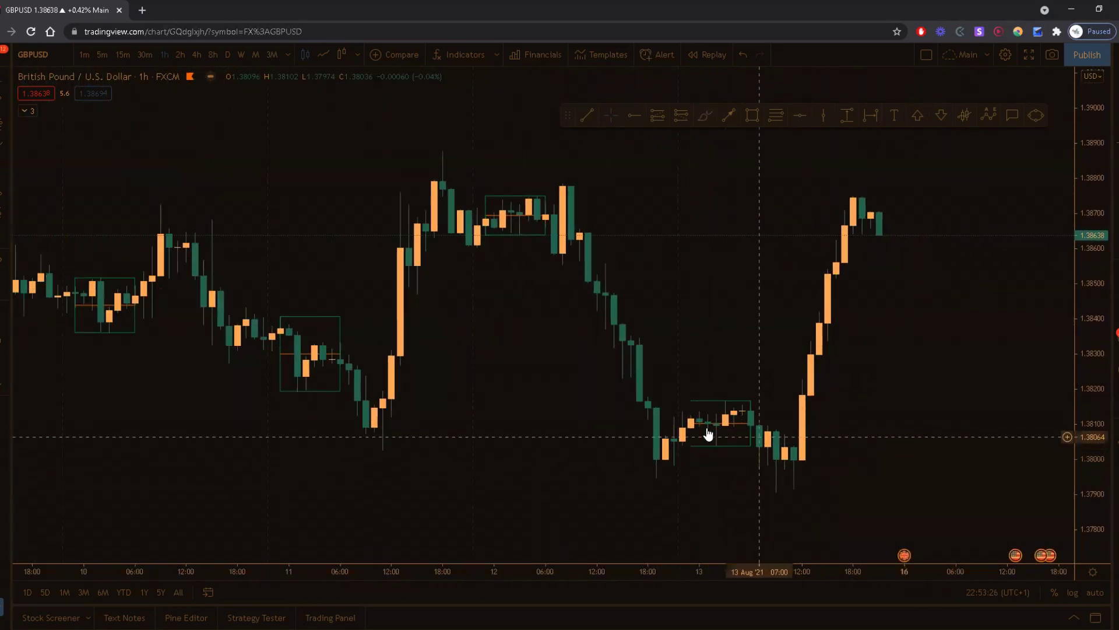
drag(740, 362, 641, 333)
scroll(665, 341, down, 3)
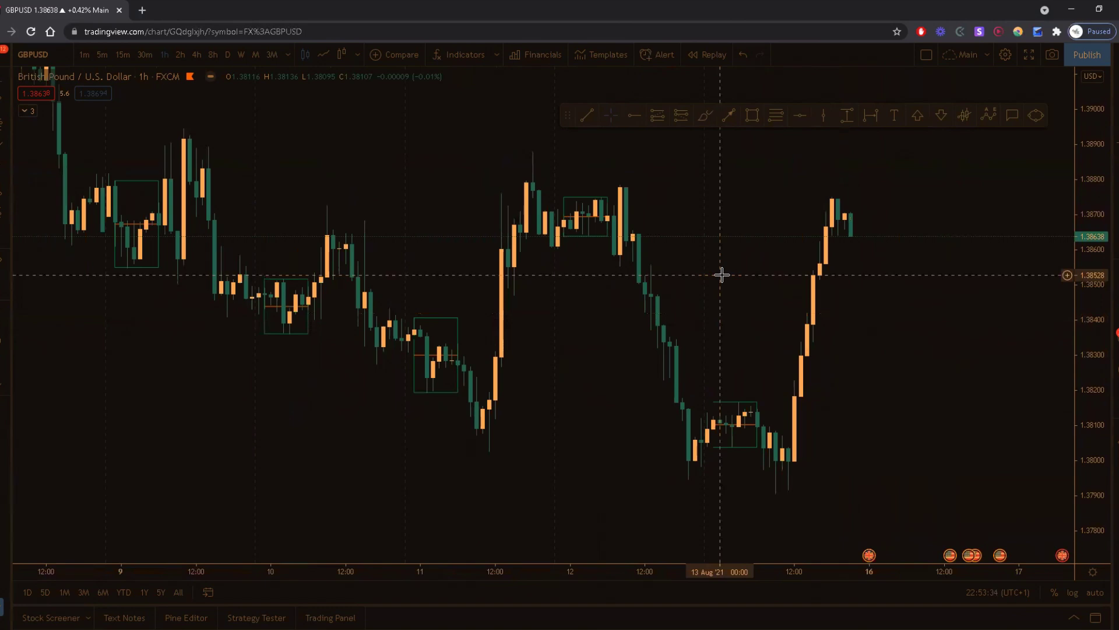
drag(918, 188, 641, 212)
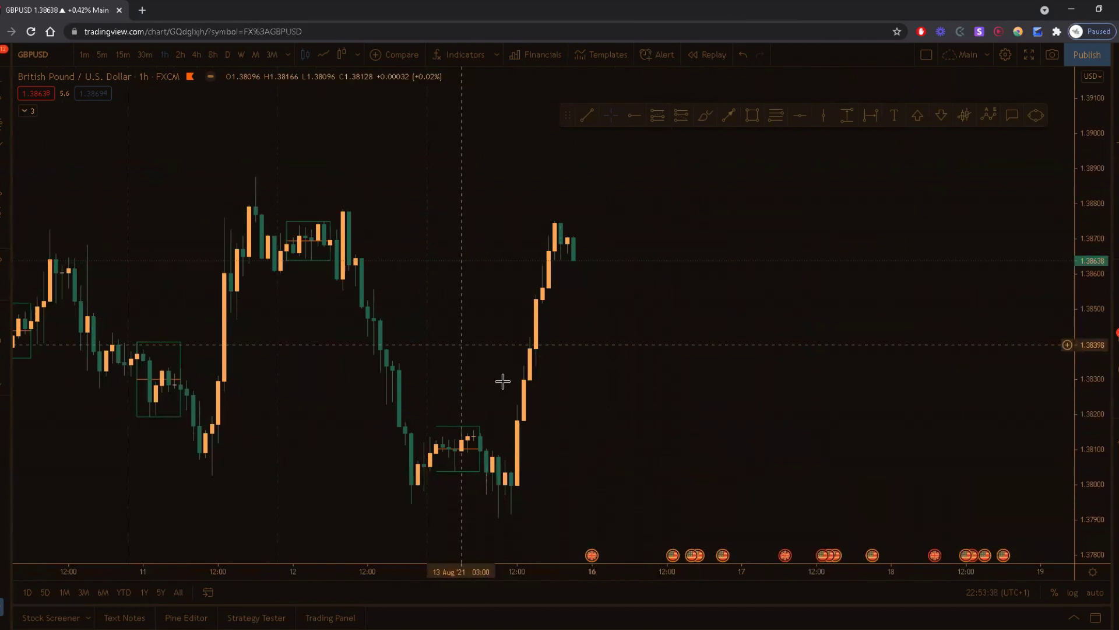
drag(625, 433, 723, 371)
drag(782, 300, 778, 366)
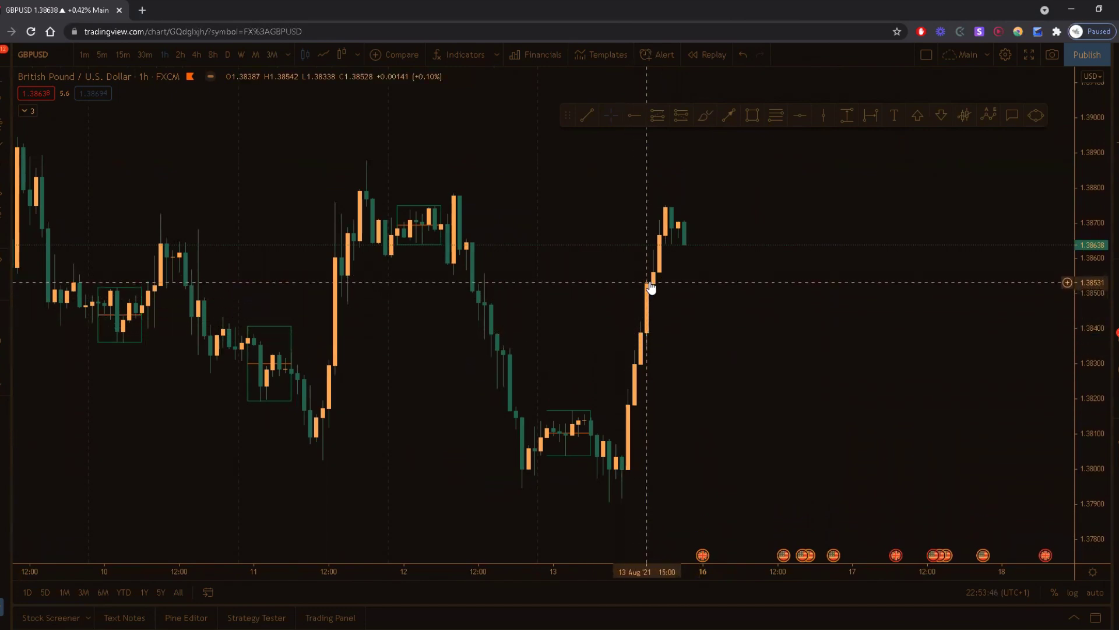
drag(783, 294, 799, 263)
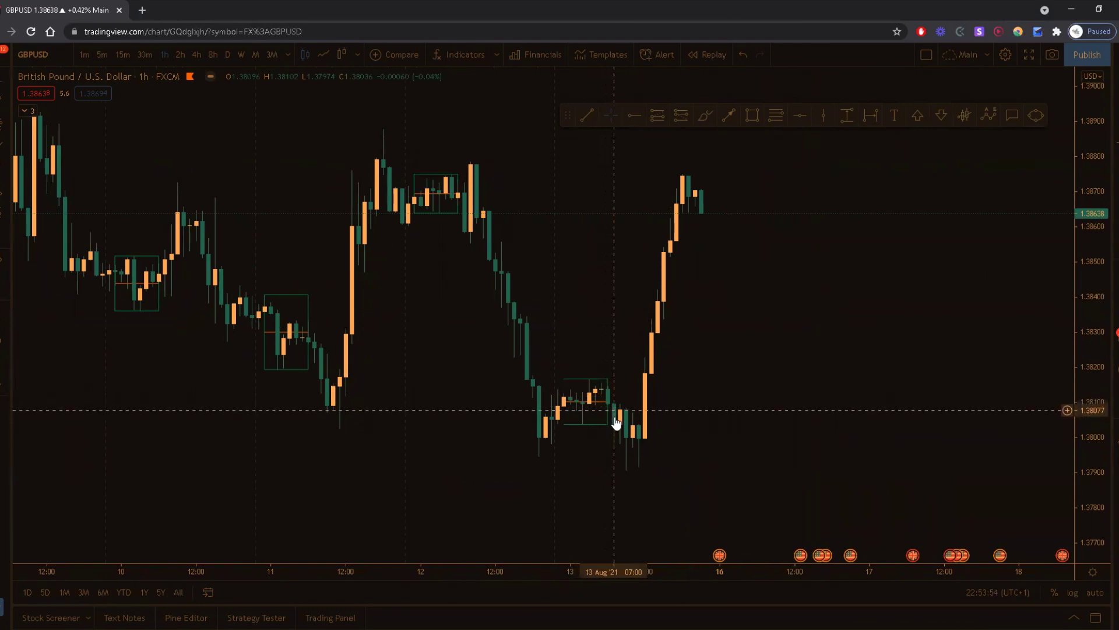
Start a bar replay just after the 13 August range, using the 15-minute timeframe, and advance it by one candle.
click(697, 54)
click(629, 349)
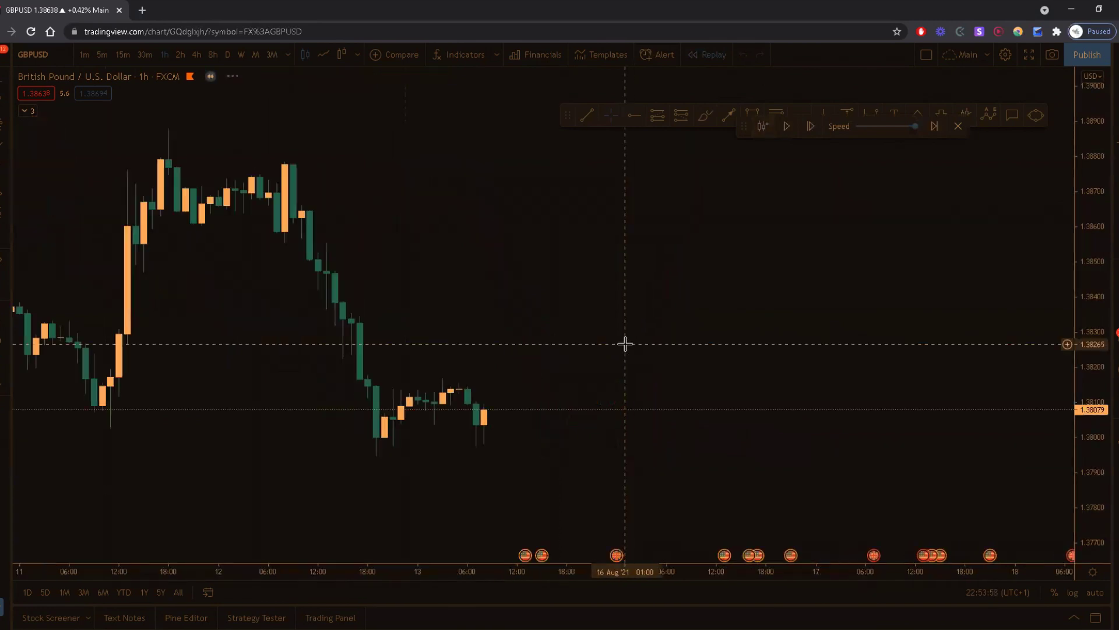
drag(1093, 473, 1091, 336)
mouse_move(994, 363)
mouse_down()
mouse_move(942, 298)
mouse_move(876, 249)
mouse_up()
scroll(866, 261, up, 3)
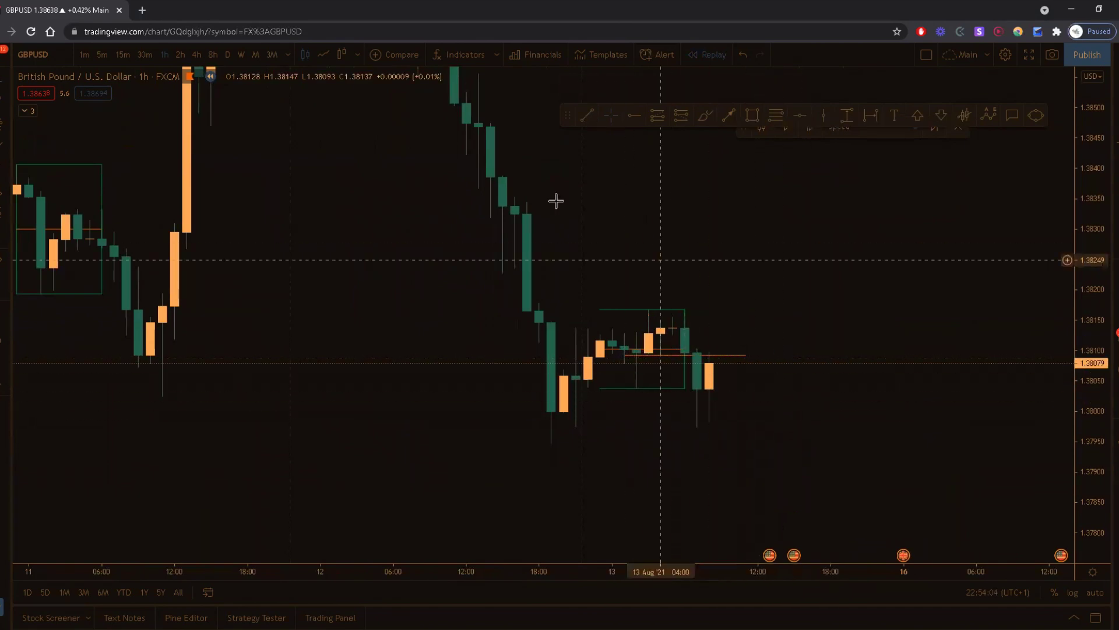
click(124, 55)
scroll(733, 368, up, 3)
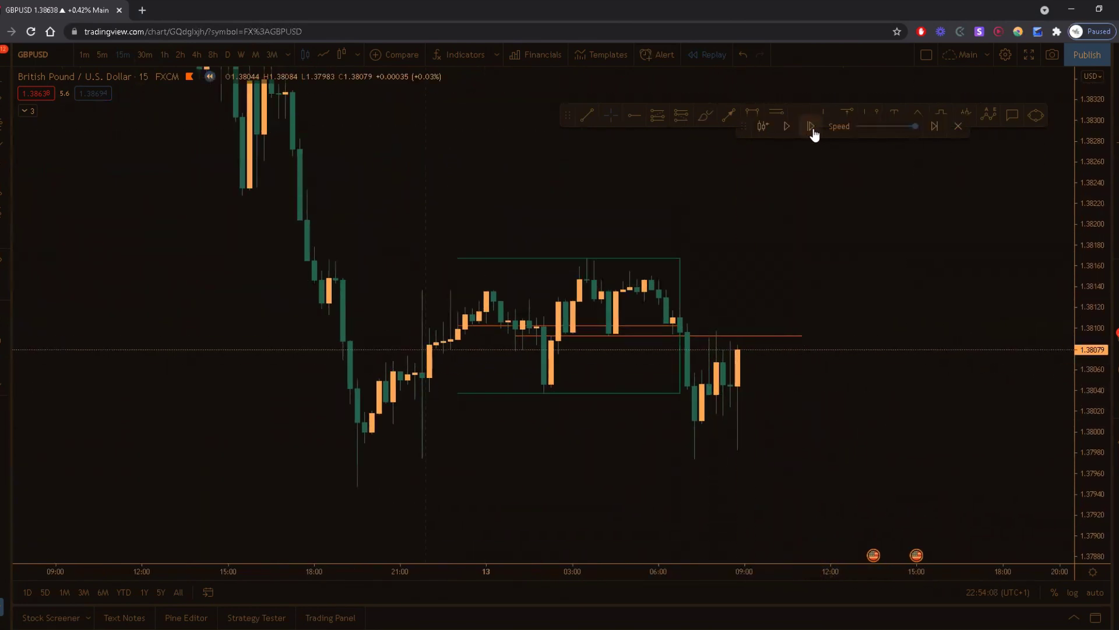
click(812, 128)
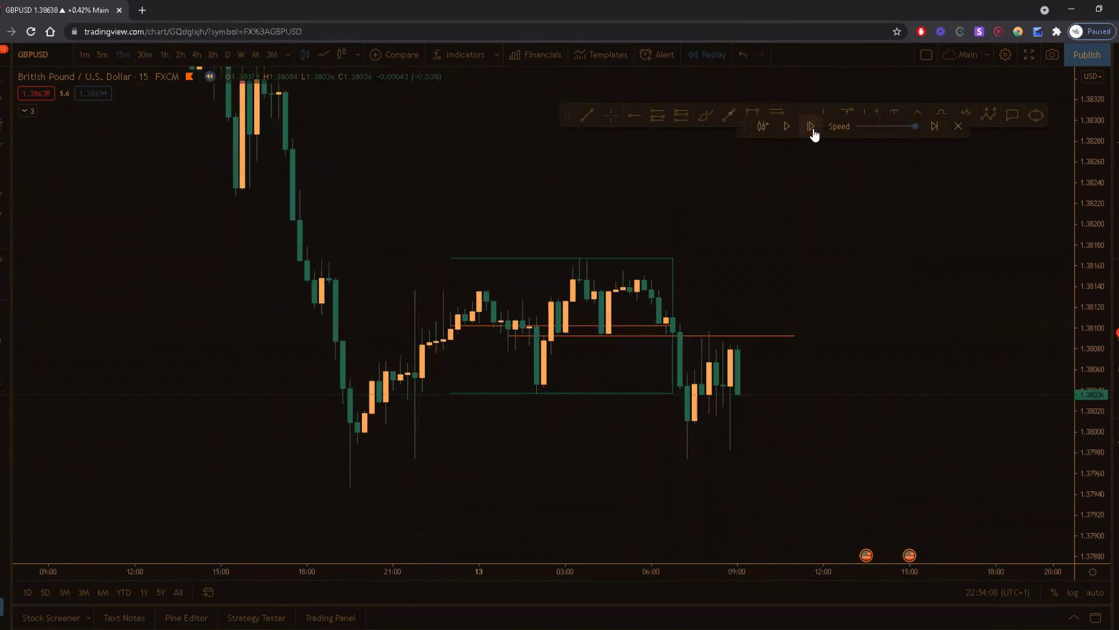
Place a short position at about 1.3803 on the latest candle, with the stop at about 1.3811 and the target at about 1.3766.
click(739, 394)
drag(735, 217, 683, 139)
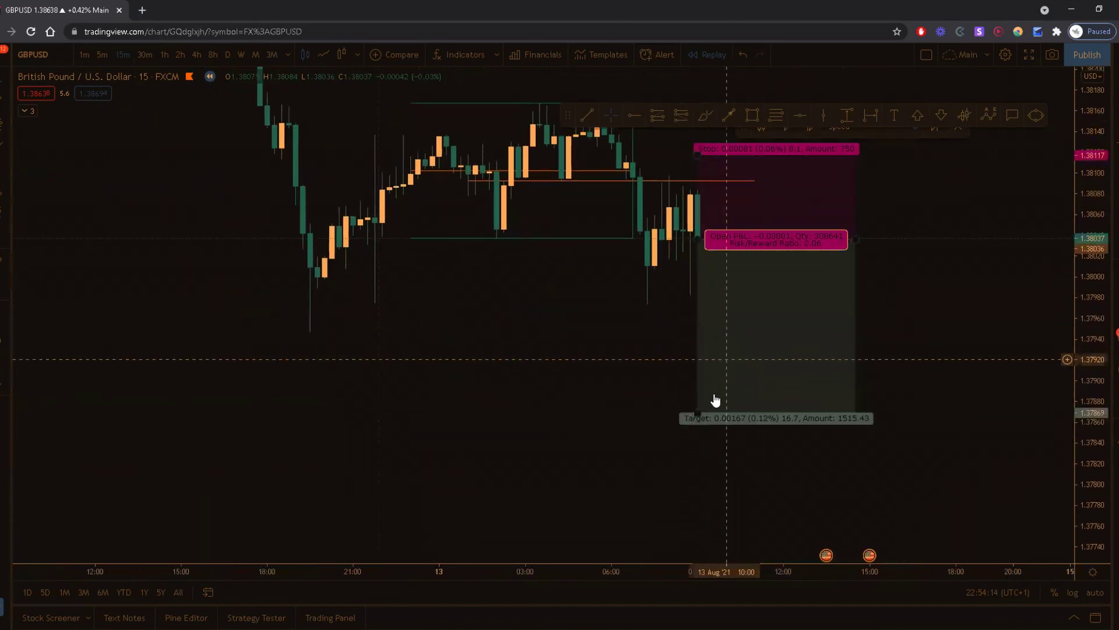
scroll(737, 396, down, 3)
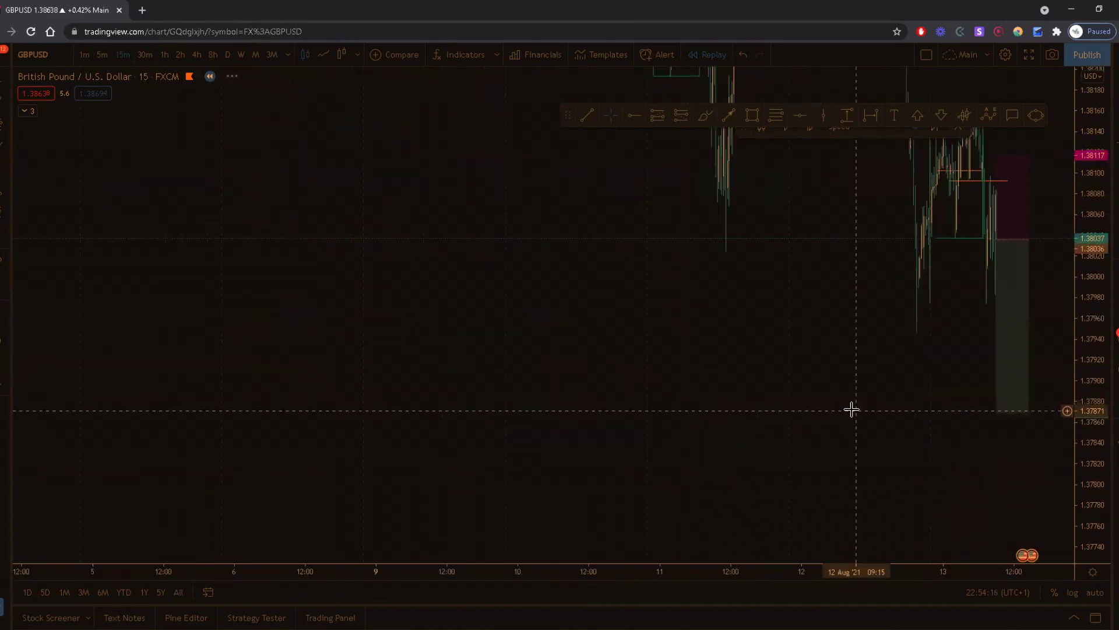
drag(852, 413, 827, 329)
scroll(825, 330, down, 6)
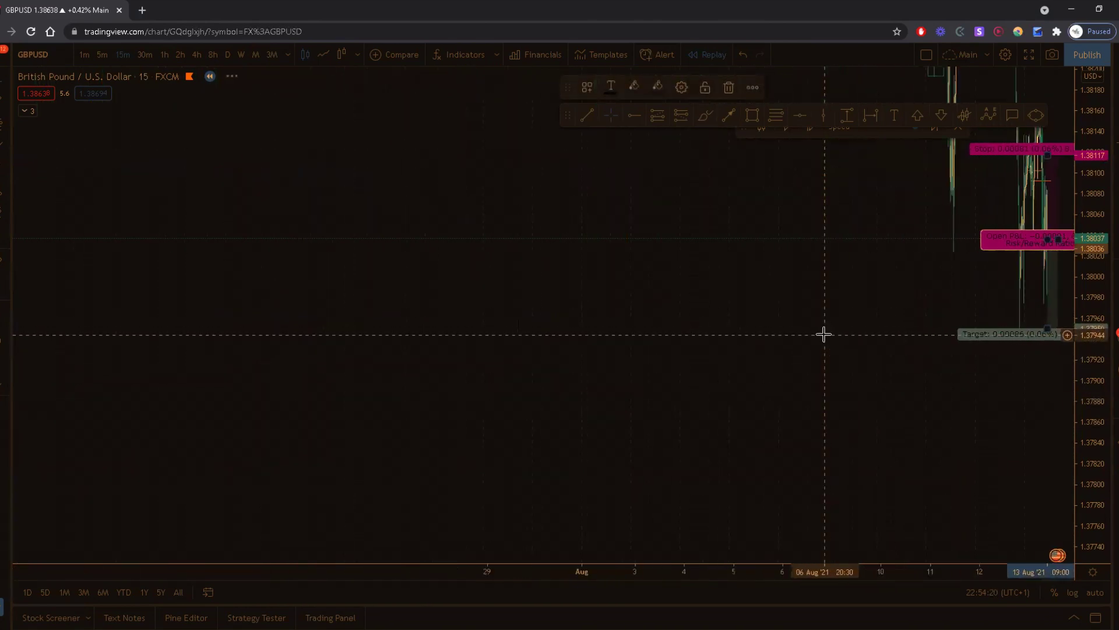
scroll(874, 355, up, 3)
drag(1093, 376, 1075, 542)
drag(886, 320, 883, 417)
scroll(835, 385, up, 9)
mouse_move(646, 336)
mouse_down()
mouse_move(680, 342)
mouse_move(645, 337)
mouse_up()
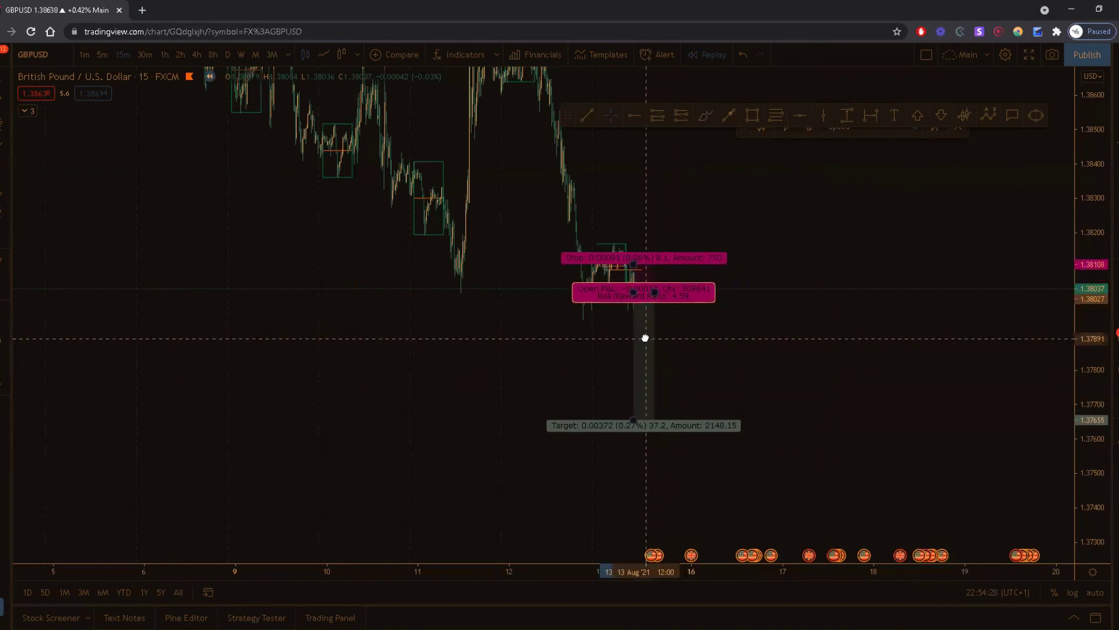
scroll(920, 350, up, 3)
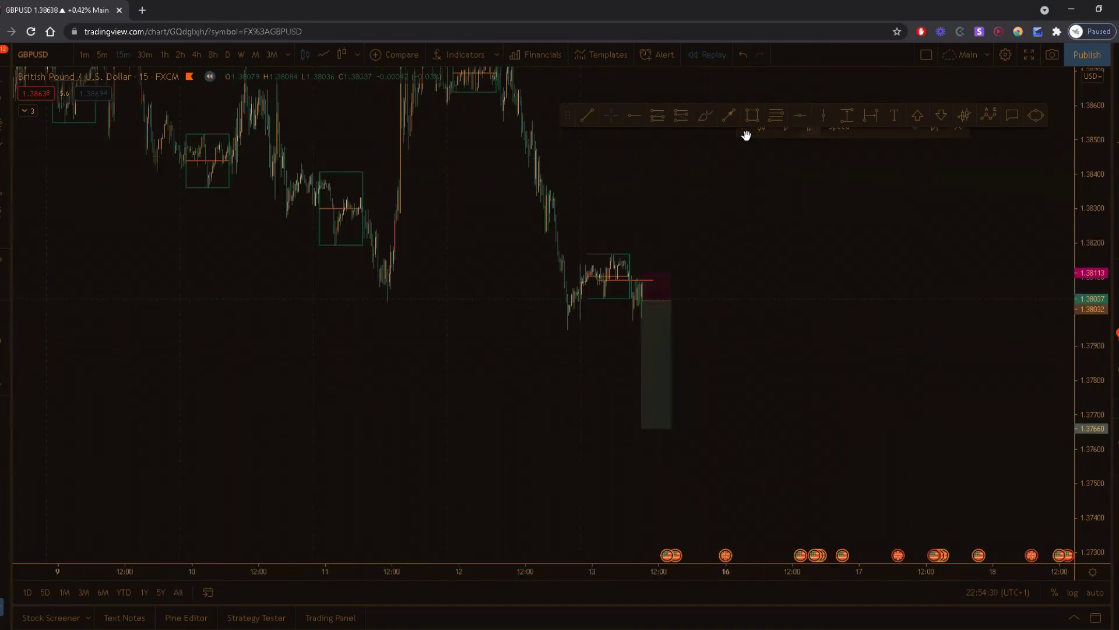
Move the replay controls clear of the drawing tools and advance the replay to about 10:30 on 13 August.
drag(745, 135, 721, 164)
click(786, 156)
click(786, 156)
click(786, 156)
click(786, 156)
click(785, 156)
click(786, 157)
drag(736, 288, 1060, 285)
scroll(1058, 285, up, 6)
scroll(995, 285, up, 5)
drag(1089, 363, 1097, 192)
drag(891, 339, 833, 354)
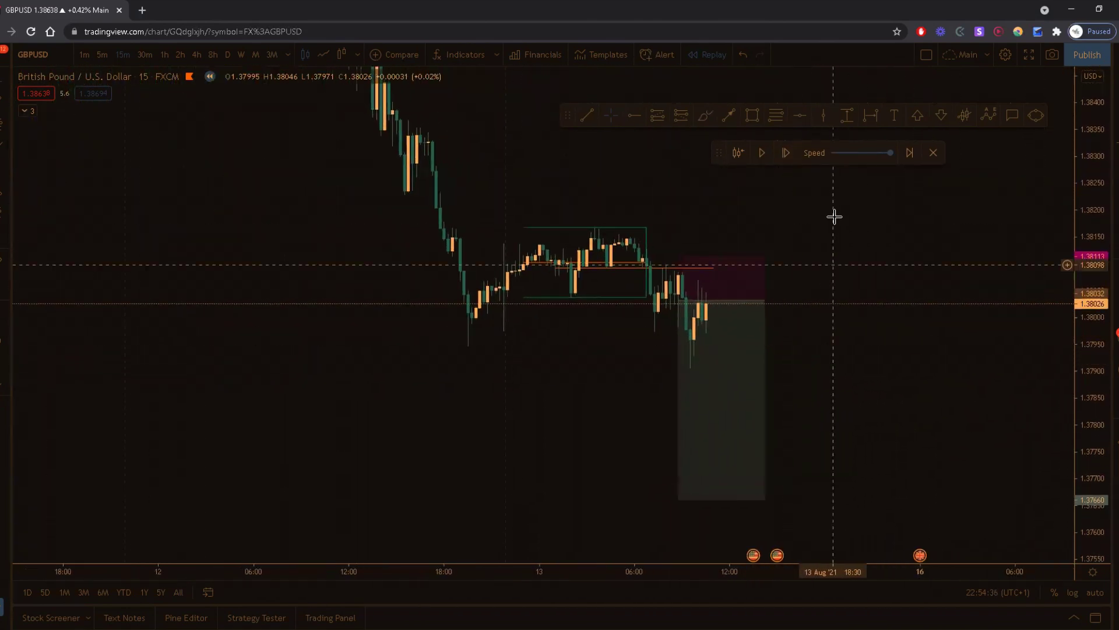
Advance the replay to about 13:00 on 13 August, past the short position's stop level.
click(784, 153)
click(783, 153)
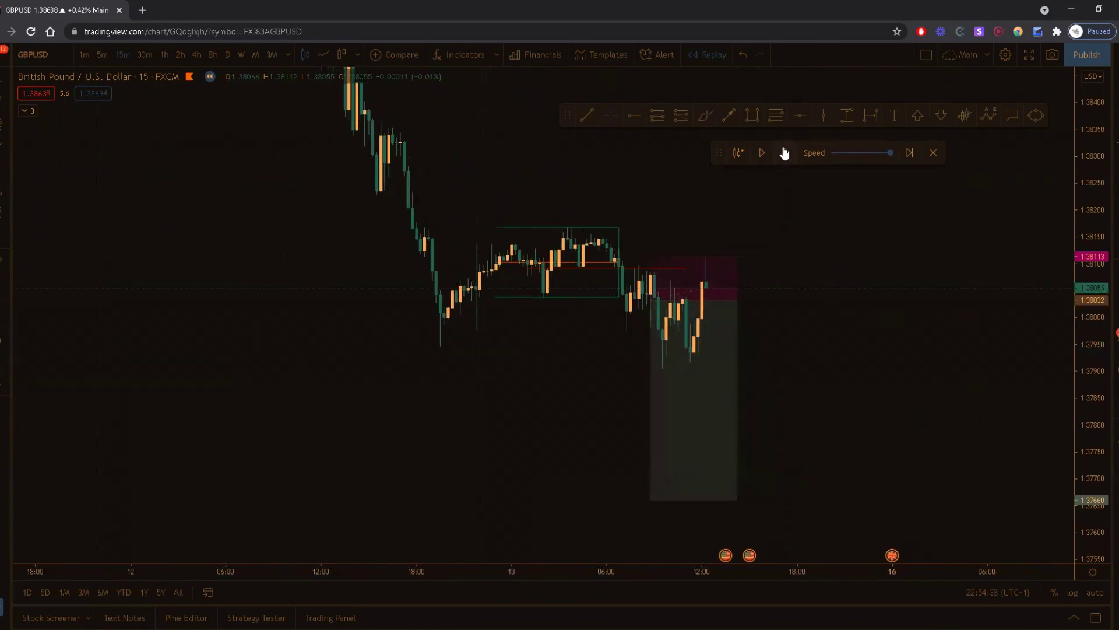
click(782, 153)
drag(808, 275, 783, 324)
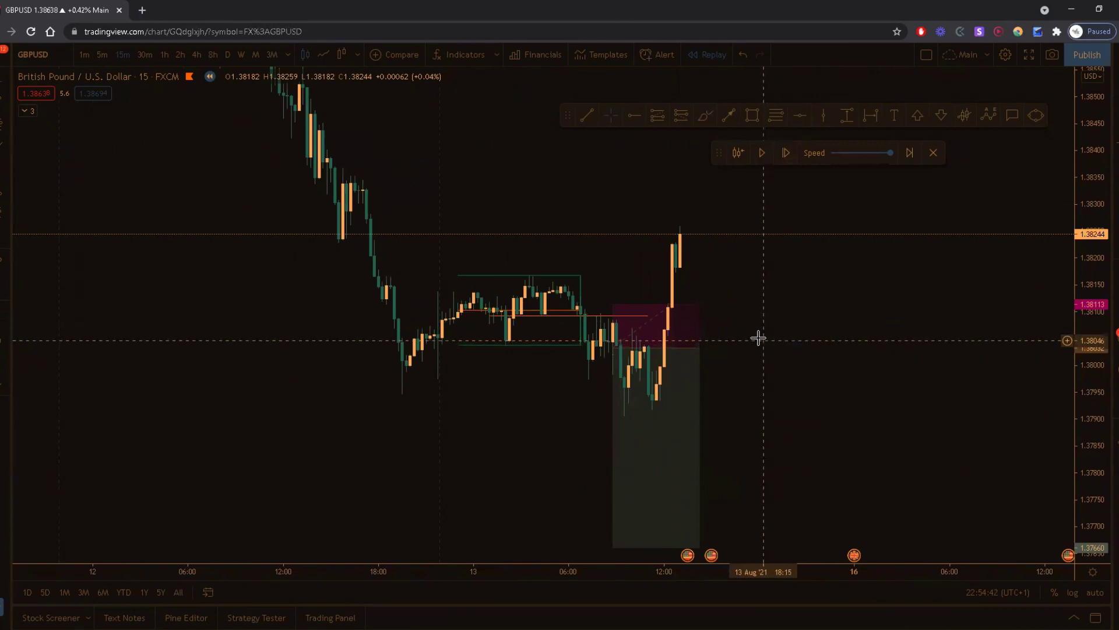
drag(747, 335, 773, 346)
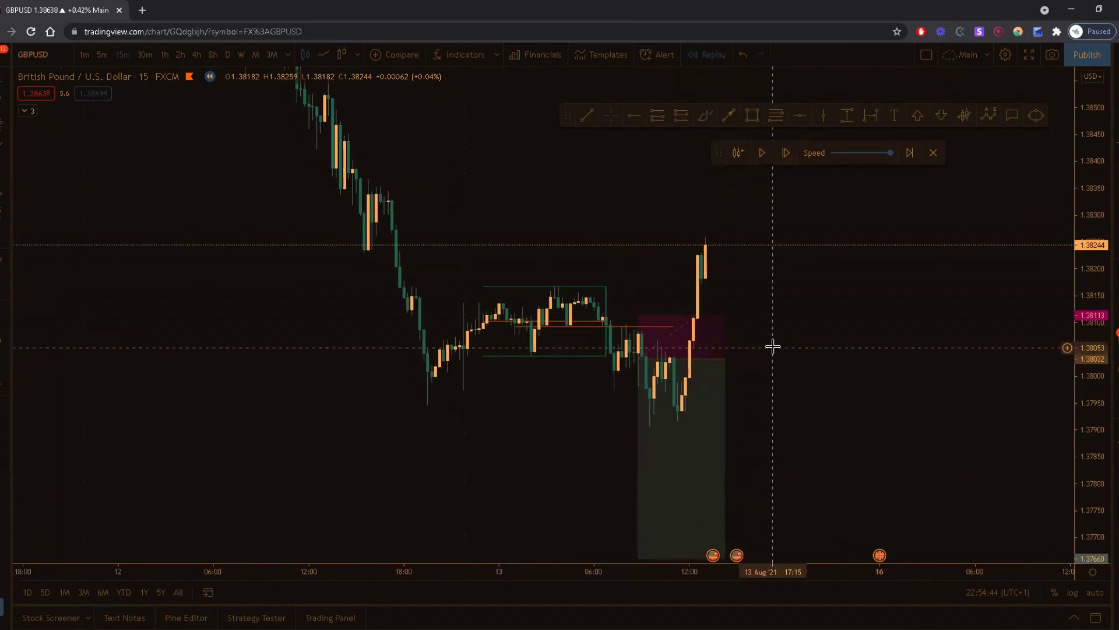
Advance the replay to about 16:45 on 13 August and delete the short position.
scroll(772, 347, down, 3)
click(787, 153)
click(786, 153)
click(786, 153)
click(786, 153)
click(786, 153)
click(786, 153)
click(787, 153)
click(787, 152)
click(788, 158)
click(788, 158)
click(788, 157)
click(787, 158)
click(788, 157)
click(788, 158)
drag(1094, 169, 1047, 385)
drag(956, 278, 889, 336)
click(705, 411)
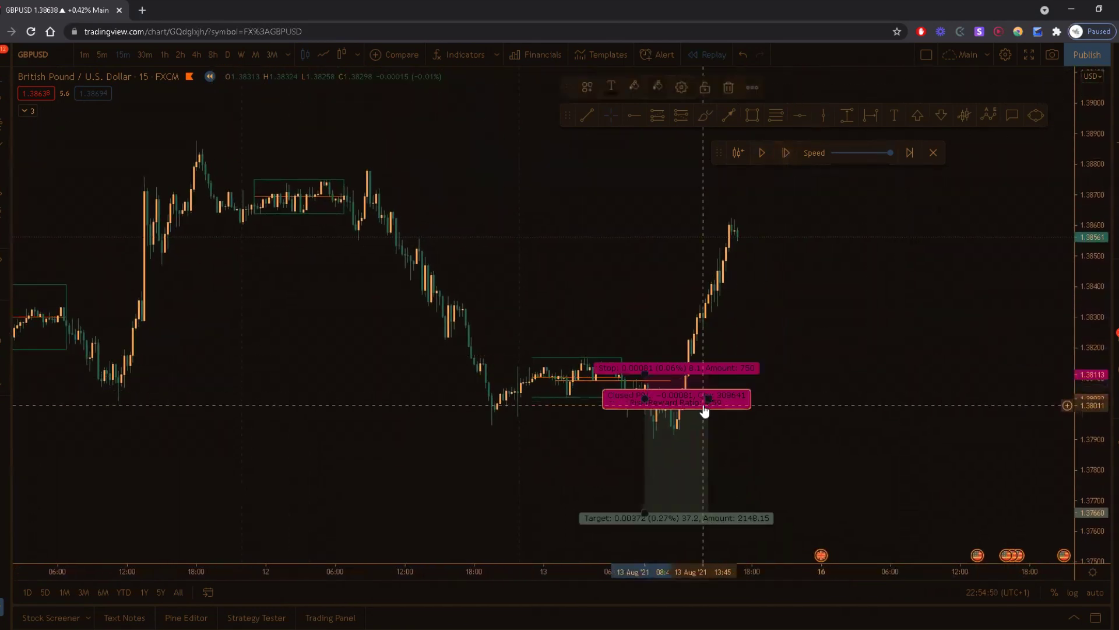
key(Delete)
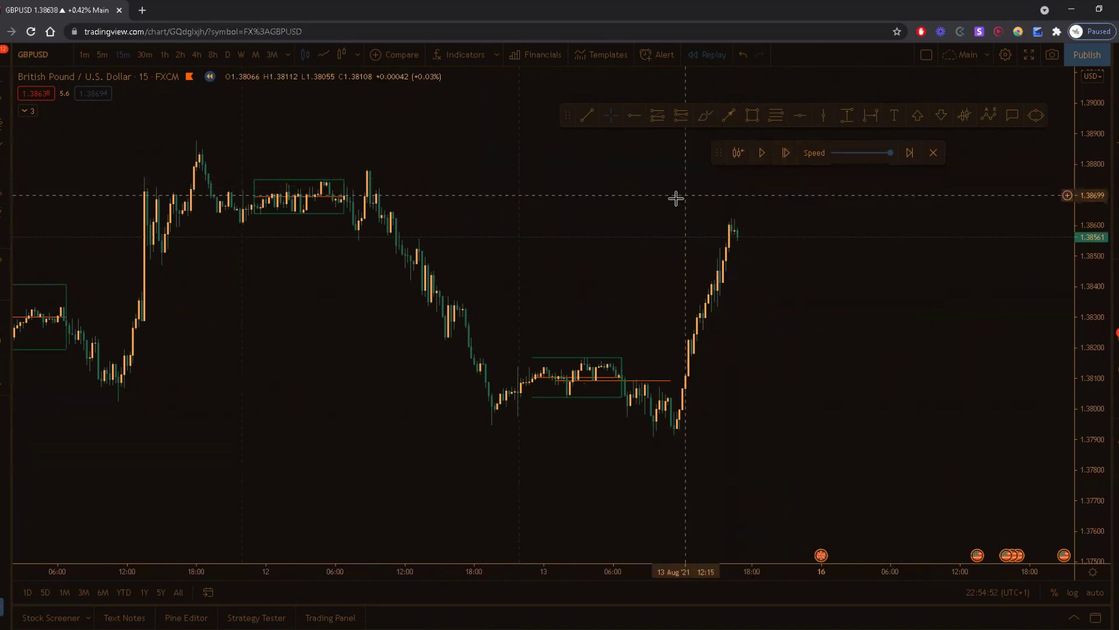
Draw an arrow beside the 13 August rally, from about 1.3794 up to about 1.3846, and delete it.
drag(674, 225, 690, 249)
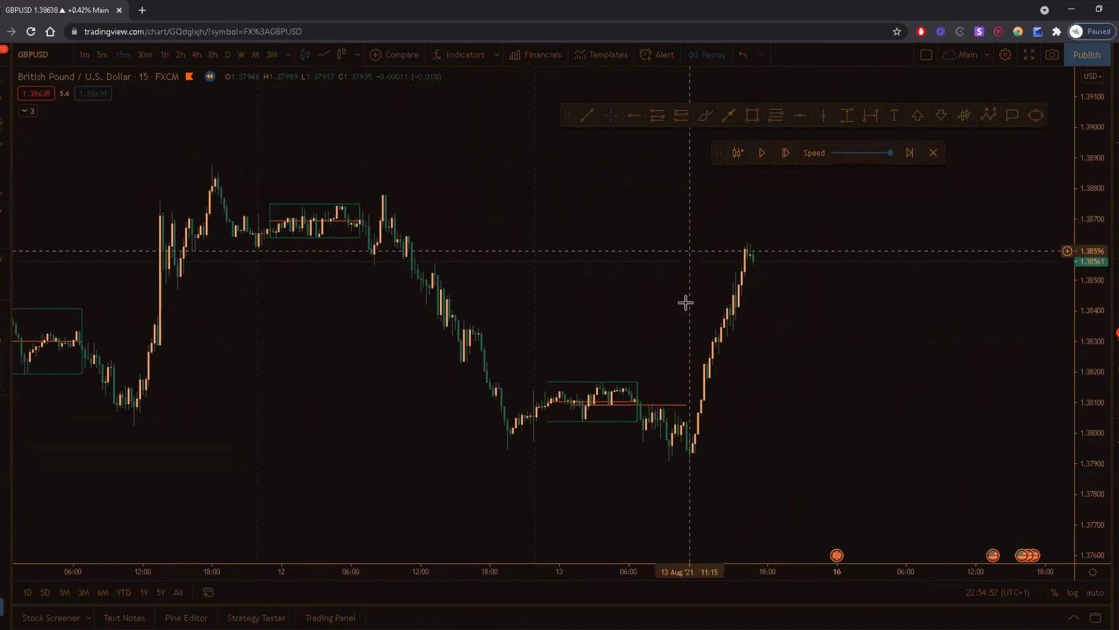
click(761, 452)
click(813, 292)
key(Delete)
Circle the dip and the spike following the 12 August range, brush a downward arrow beside the decline, and undo these strokes.
scroll(1058, 375, down, 2)
mouse_move(626, 276)
mouse_down()
mouse_move(1058, 375)
mouse_move(718, 312)
mouse_up()
scroll(1017, 362, down, 1)
drag(618, 201, 710, 220)
scroll(717, 224, up, 4)
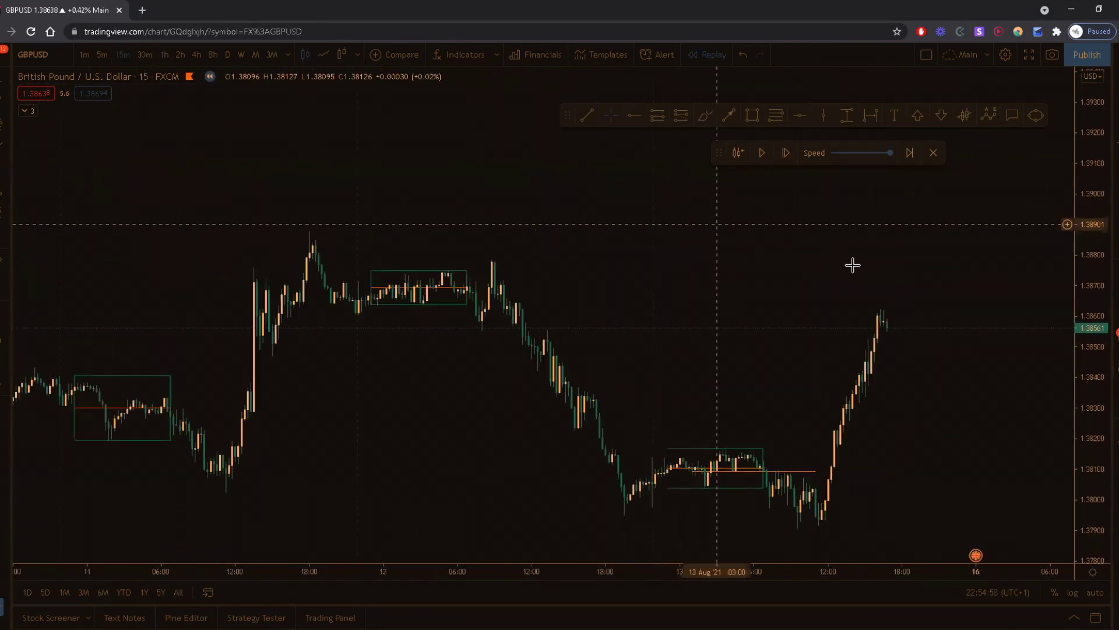
drag(663, 280, 865, 277)
scroll(845, 274, up, 3)
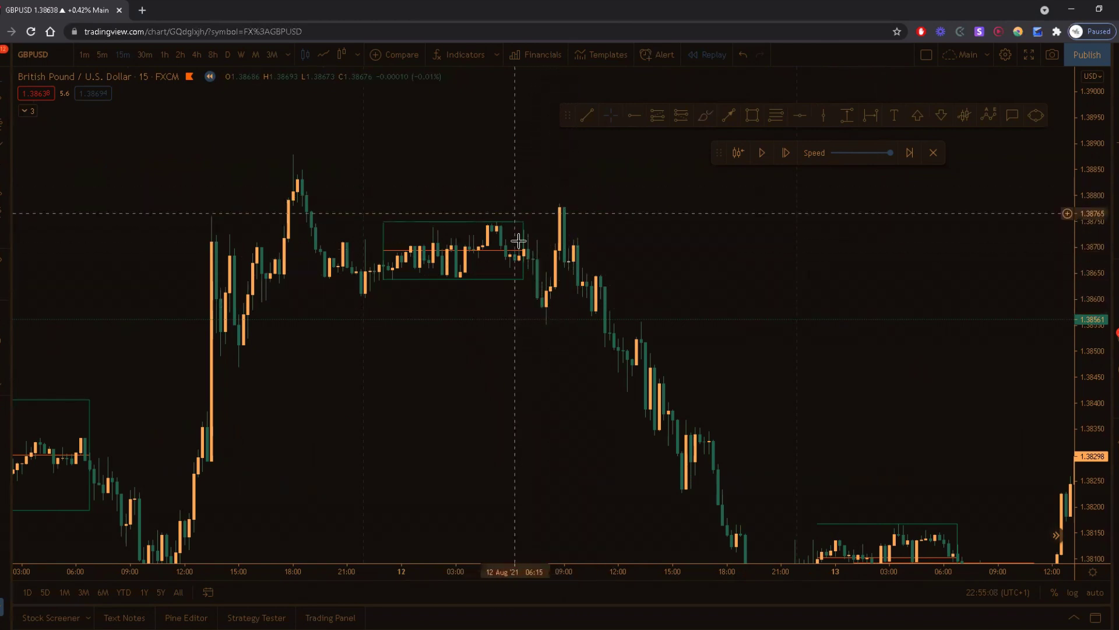
mouse_move(543, 298)
mouse_down()
mouse_move(544, 332)
mouse_move(543, 299)
mouse_up()
mouse_move(576, 215)
mouse_down()
mouse_move(581, 197)
mouse_move(578, 221)
mouse_move(695, 319)
mouse_move(691, 273)
mouse_up()
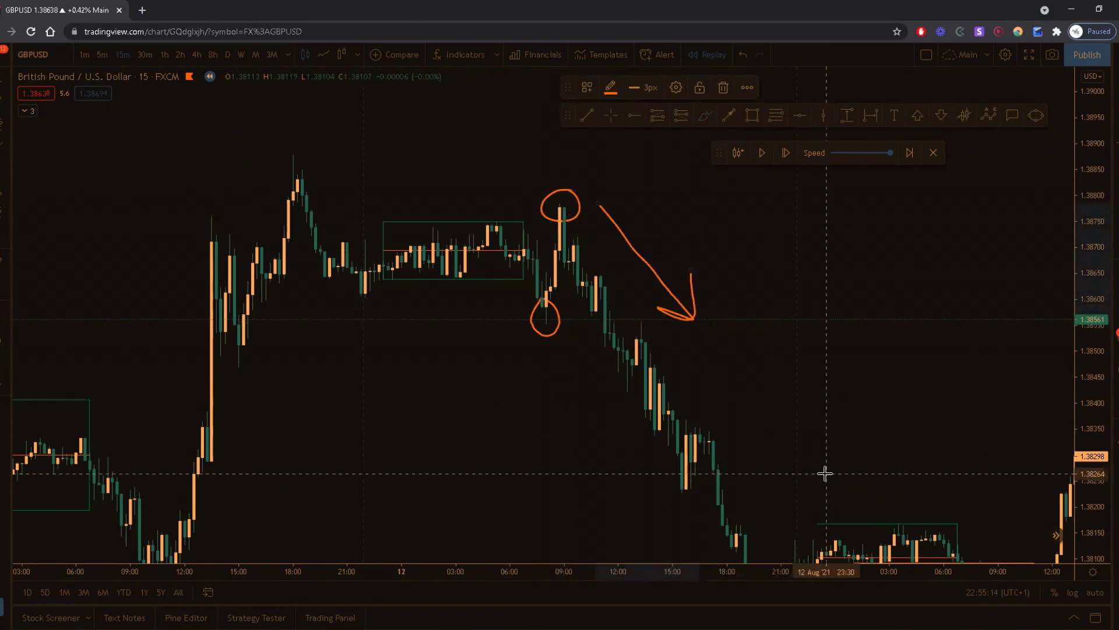
drag(596, 395, 473, 223)
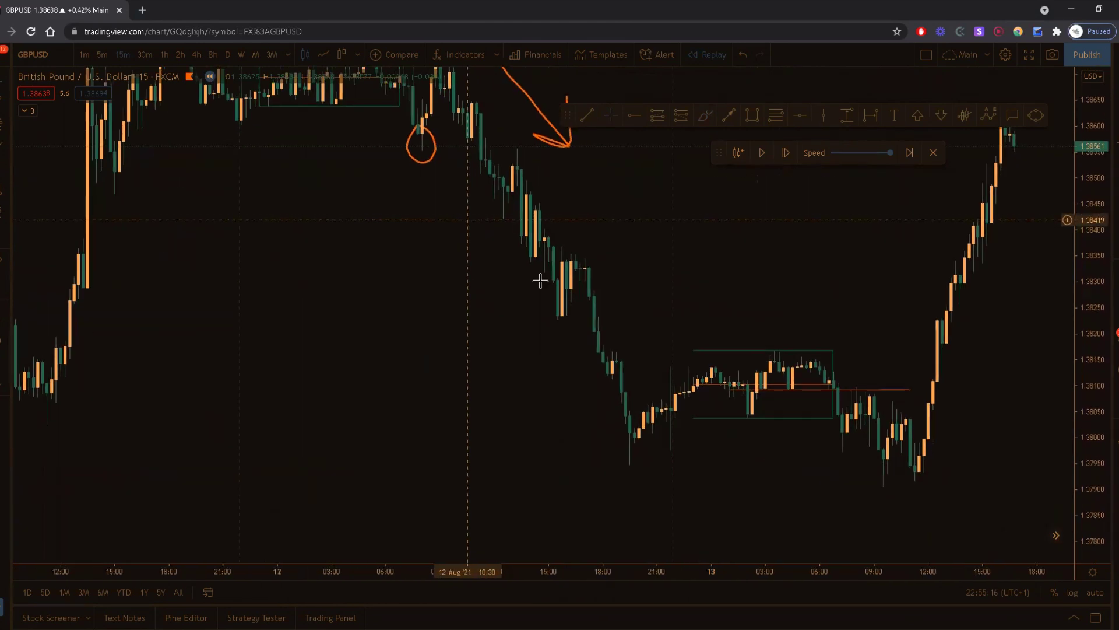
drag(479, 341, 688, 550)
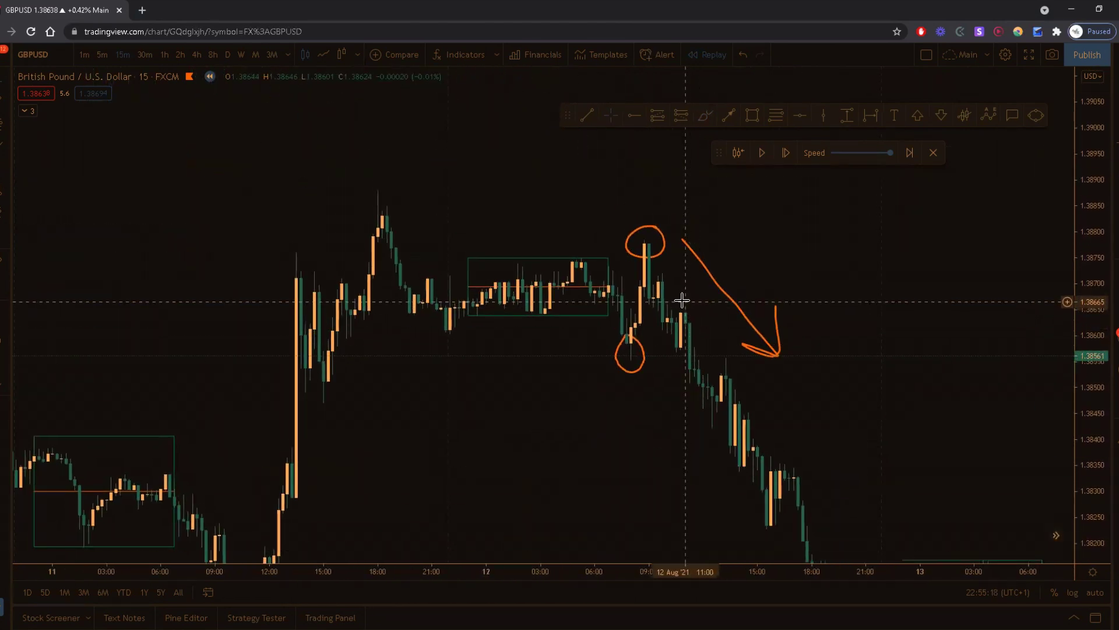
key(ctrl+z)
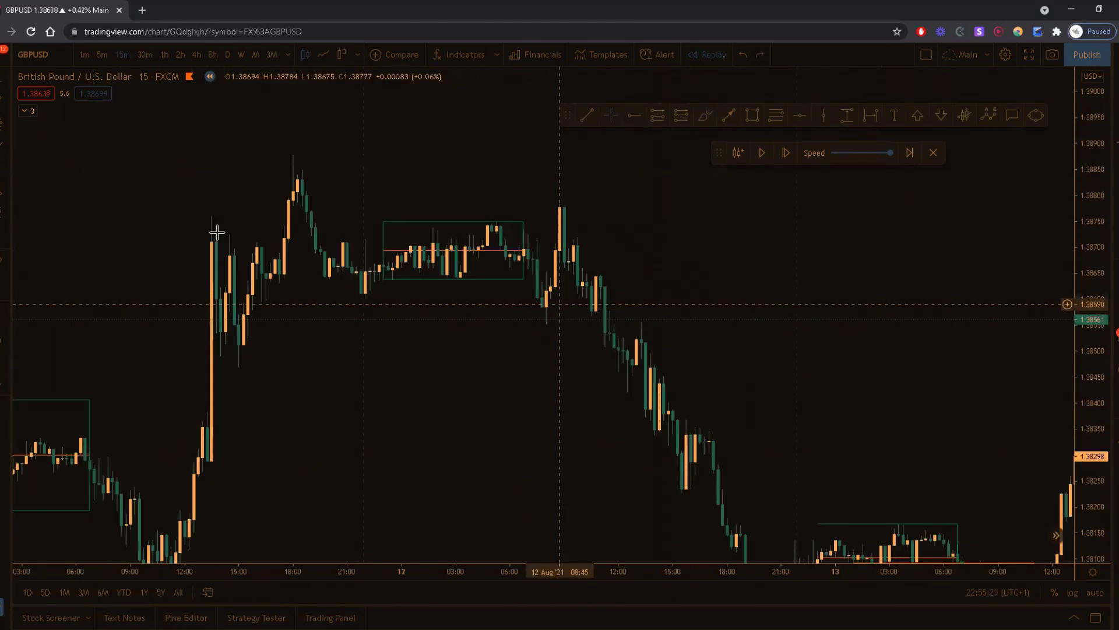
Examine how price moves out of the range boxes of 11, 10 and 9 August on the 15-minute chart.
click(3, 58)
click(4, 82)
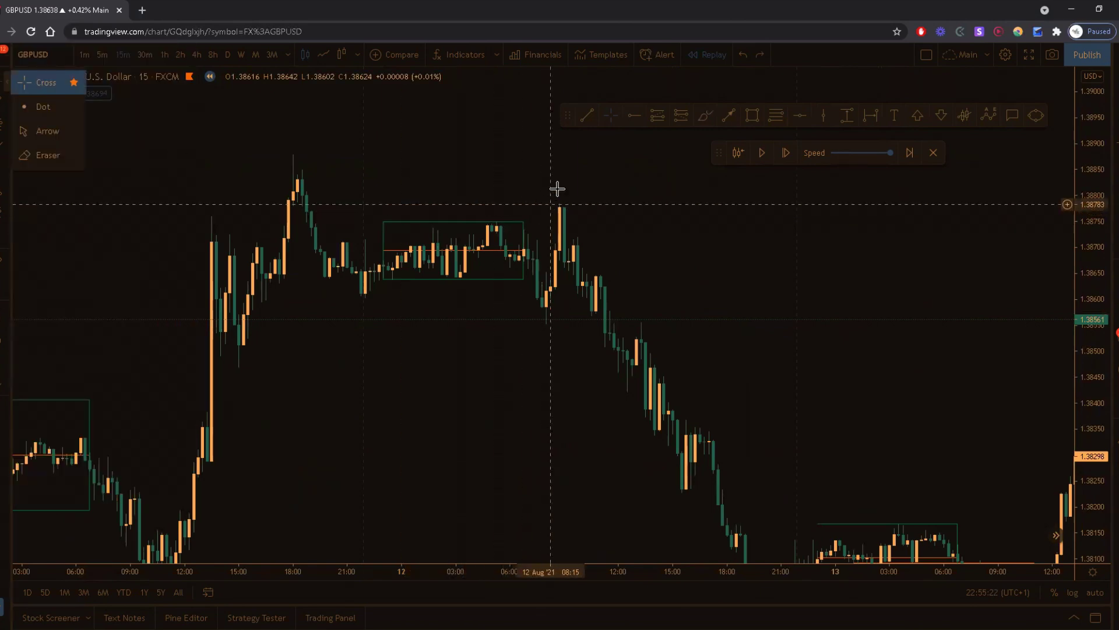
drag(559, 175, 585, 201)
scroll(587, 204, down, 2)
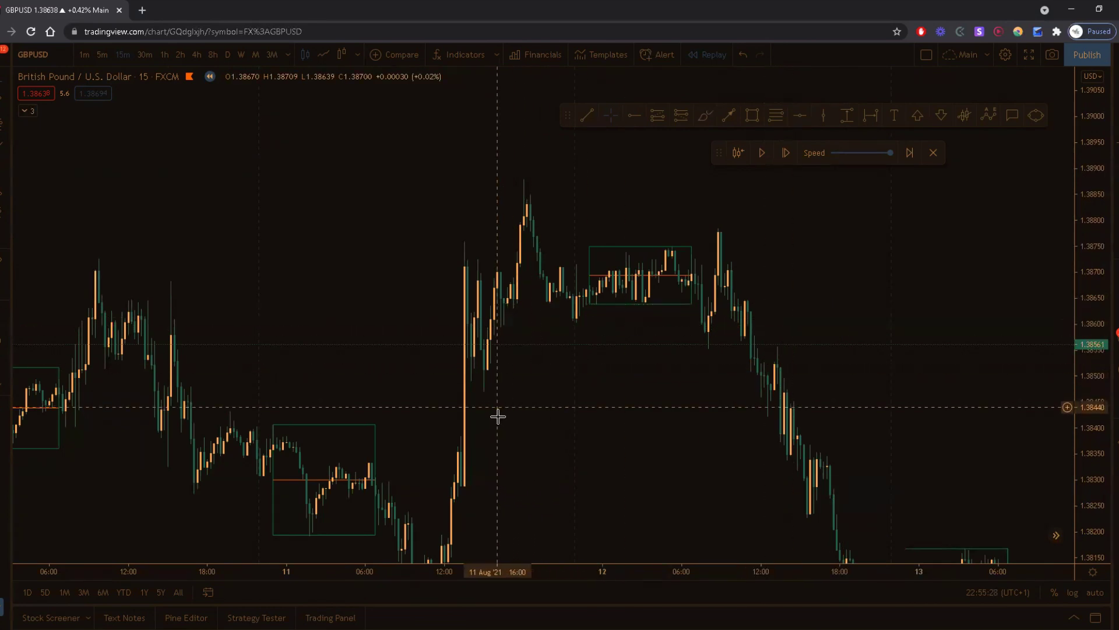
drag(502, 426, 735, 249)
drag(630, 269, 702, 299)
scroll(702, 300, up, 2)
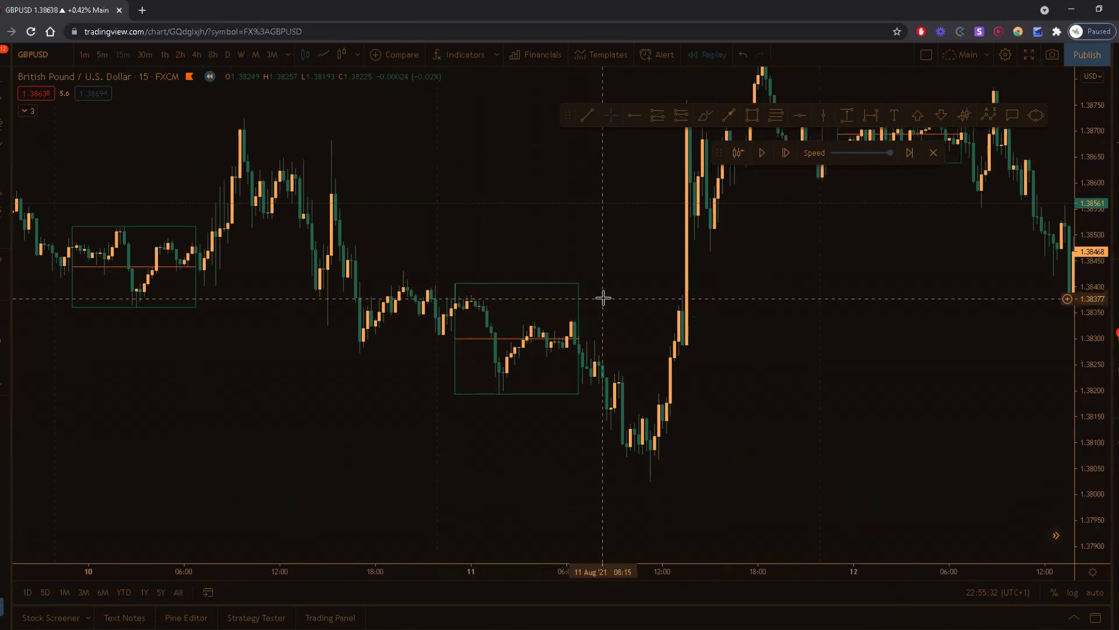
drag(603, 299, 575, 288)
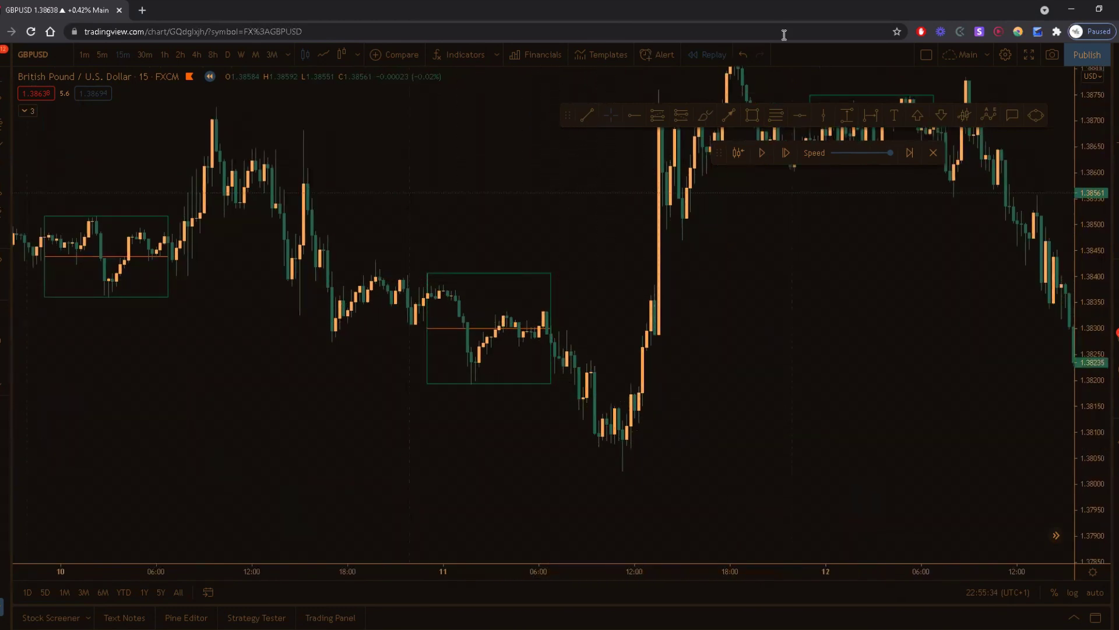
drag(503, 217, 865, 263)
drag(606, 326, 647, 361)
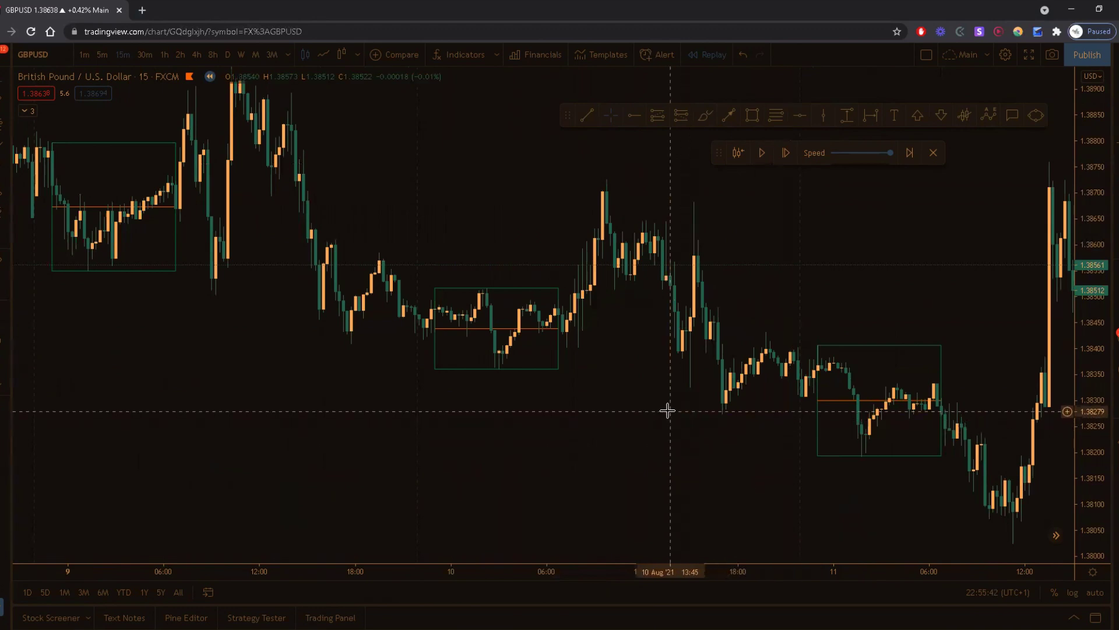
scroll(544, 378, down, 1)
drag(565, 232, 628, 290)
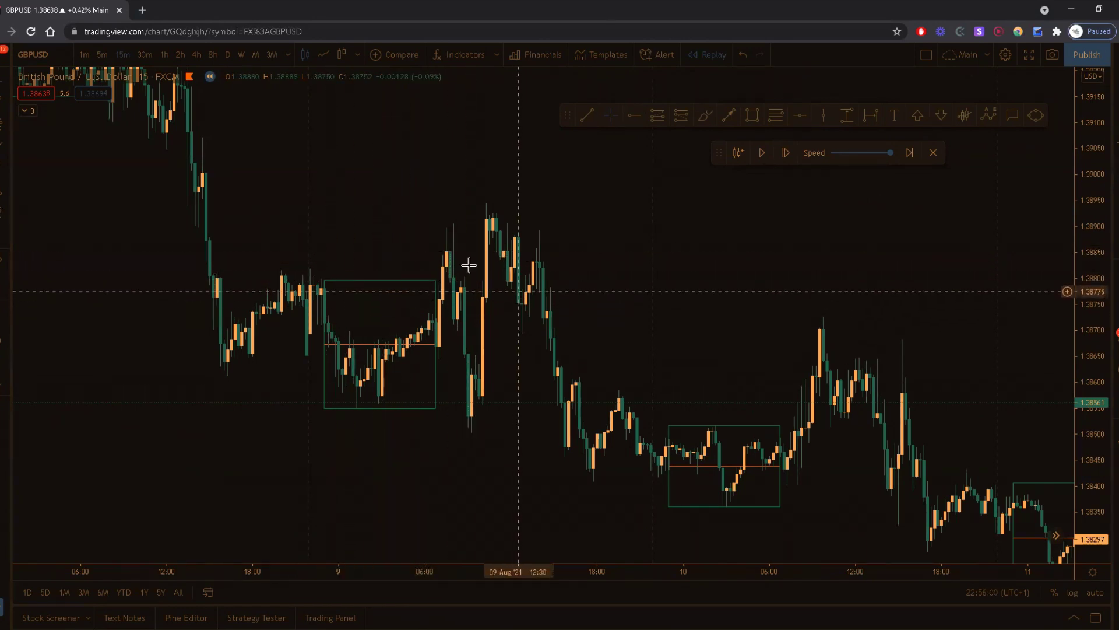
Expand the list of applied indicators, search the indicator library for "asia" and mark AsiaSessionHighLowMidLines as a favorite.
click(27, 106)
click(477, 52)
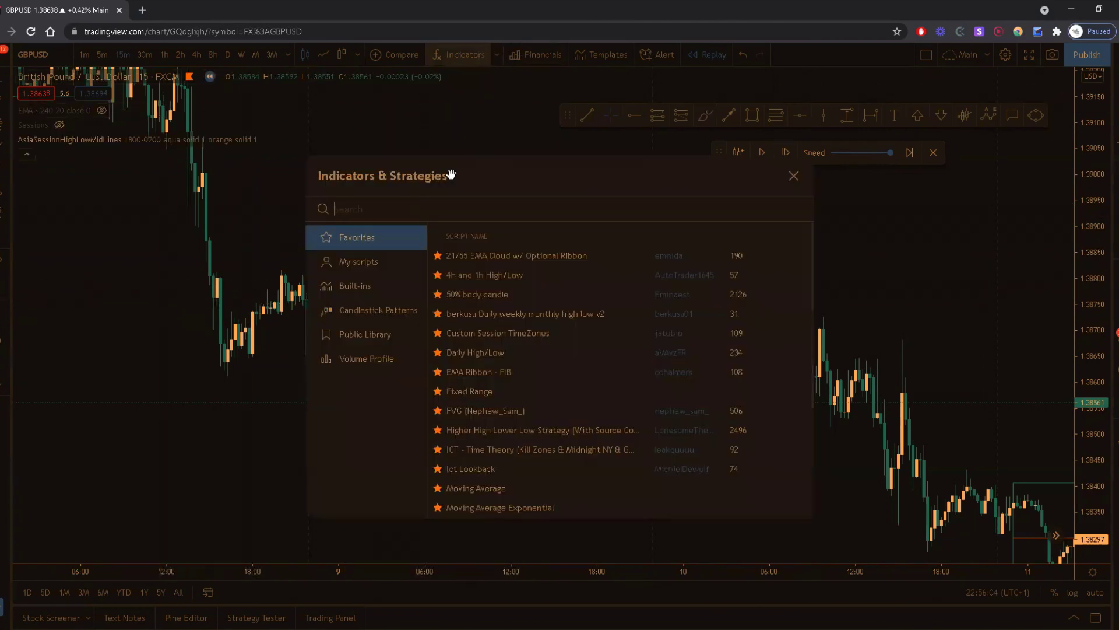
text(asia)
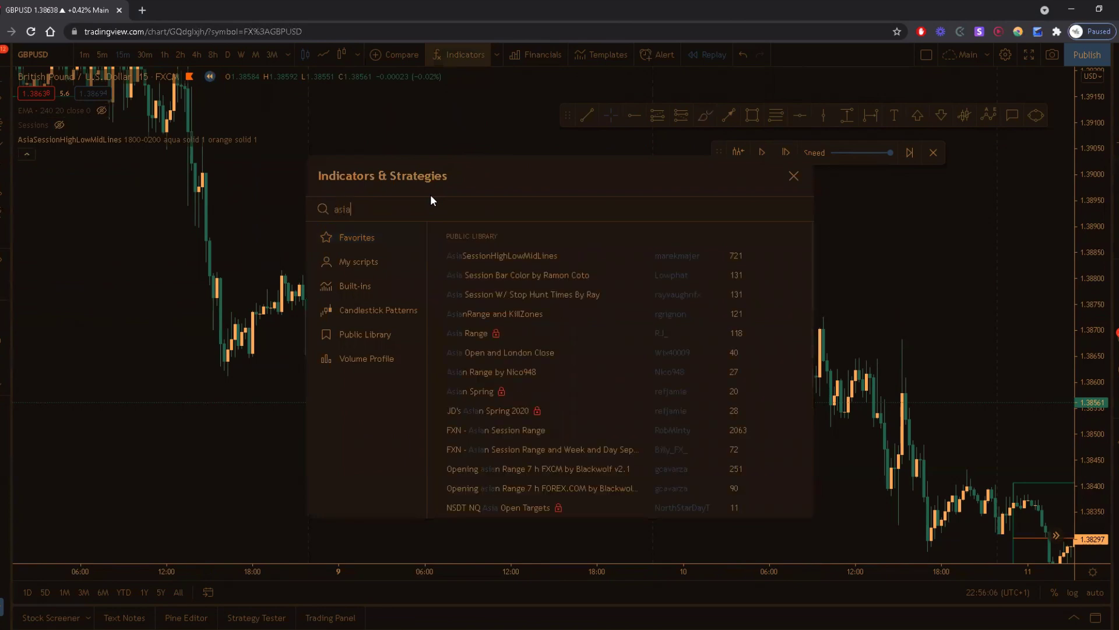
click(437, 255)
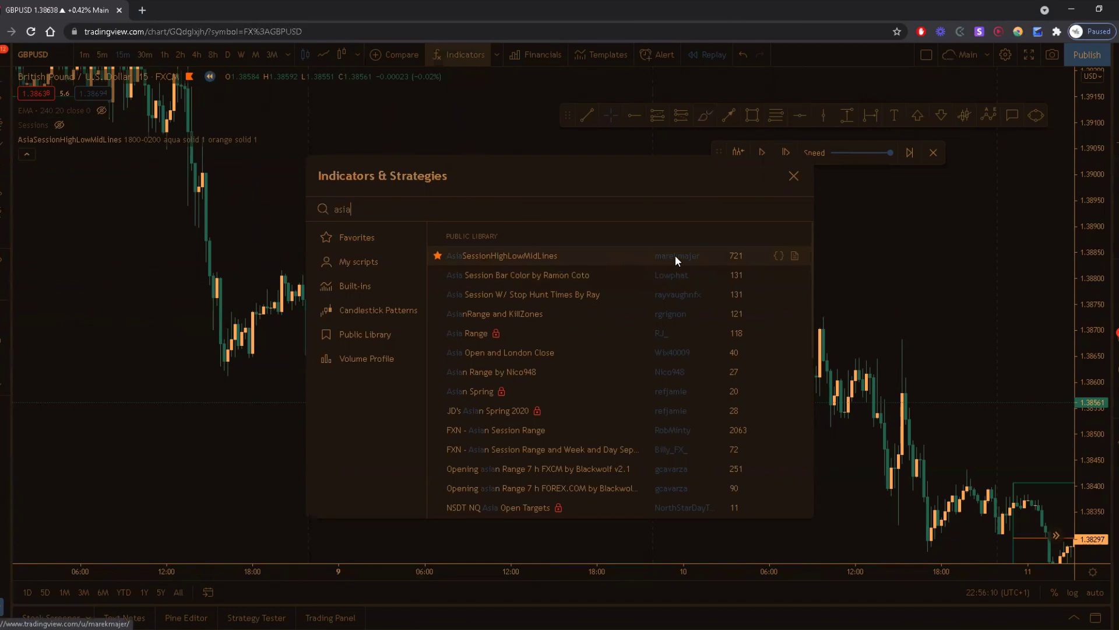
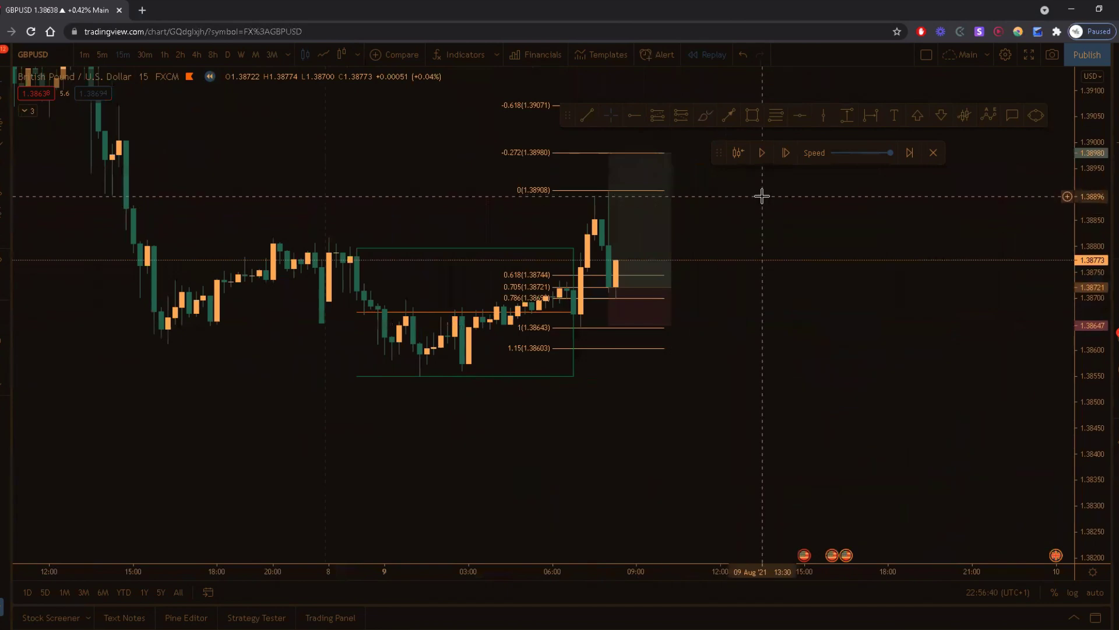
Advance the replay by several bars on 9 August and delete the Fibonacci retracement drawn over the range breakout.
click(783, 155)
click(784, 154)
click(784, 154)
click(784, 154)
click(784, 155)
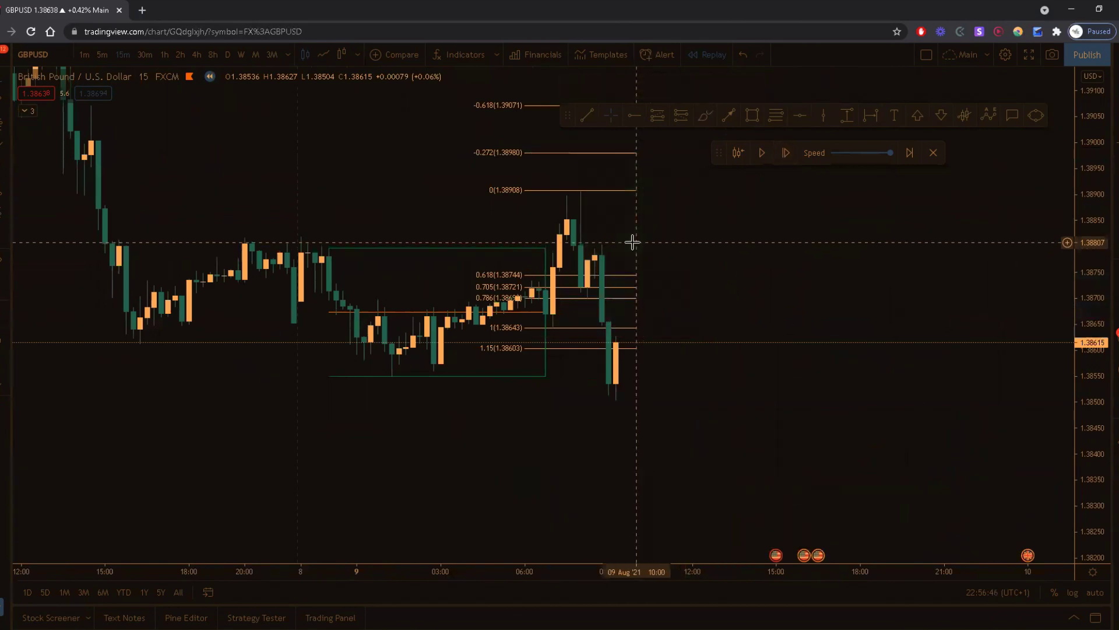
click(625, 276)
key(Delete)
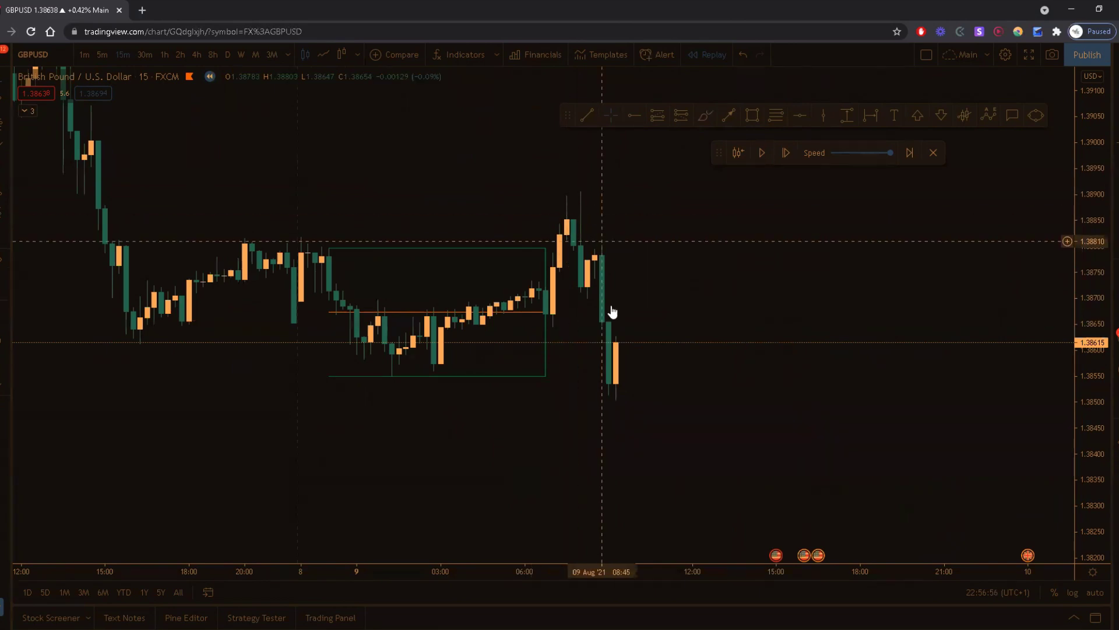
Draw two horizontal trend lines across the decline after the 9 August range, at about 1.3867 and about 1.3872.
scroll(609, 297, up, 1)
click(589, 117)
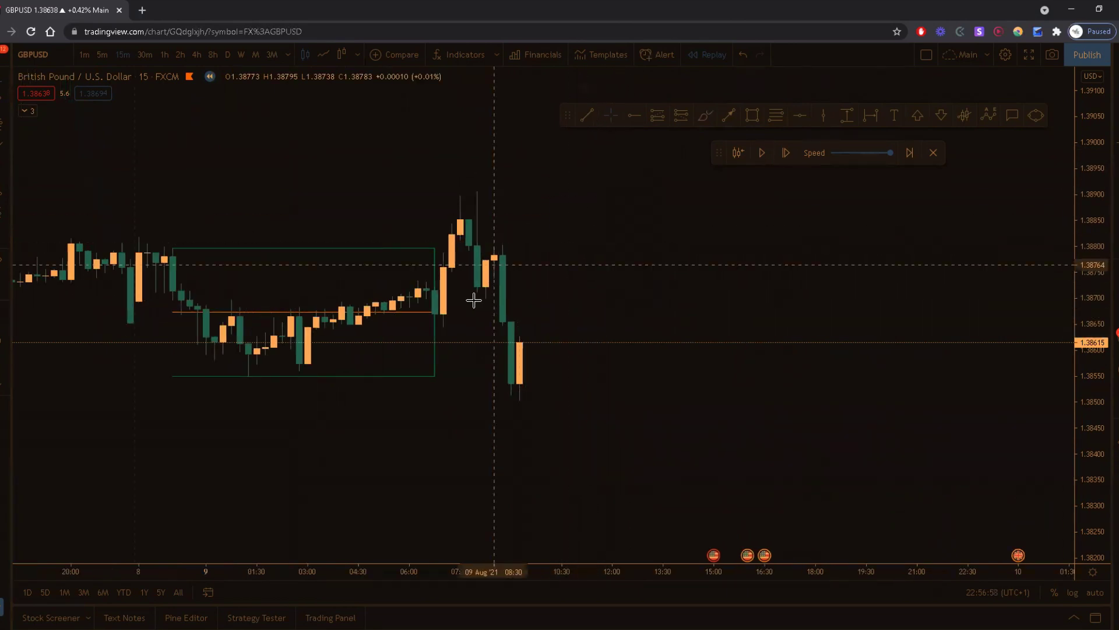
click(426, 313)
click(622, 315)
click(603, 353)
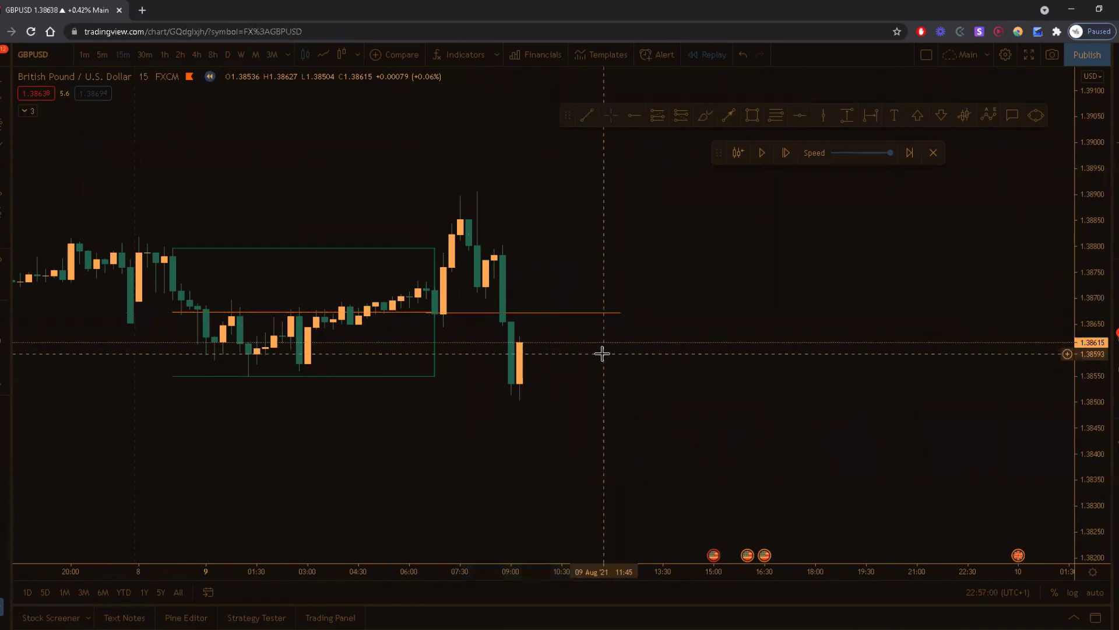
click(489, 295)
click(622, 298)
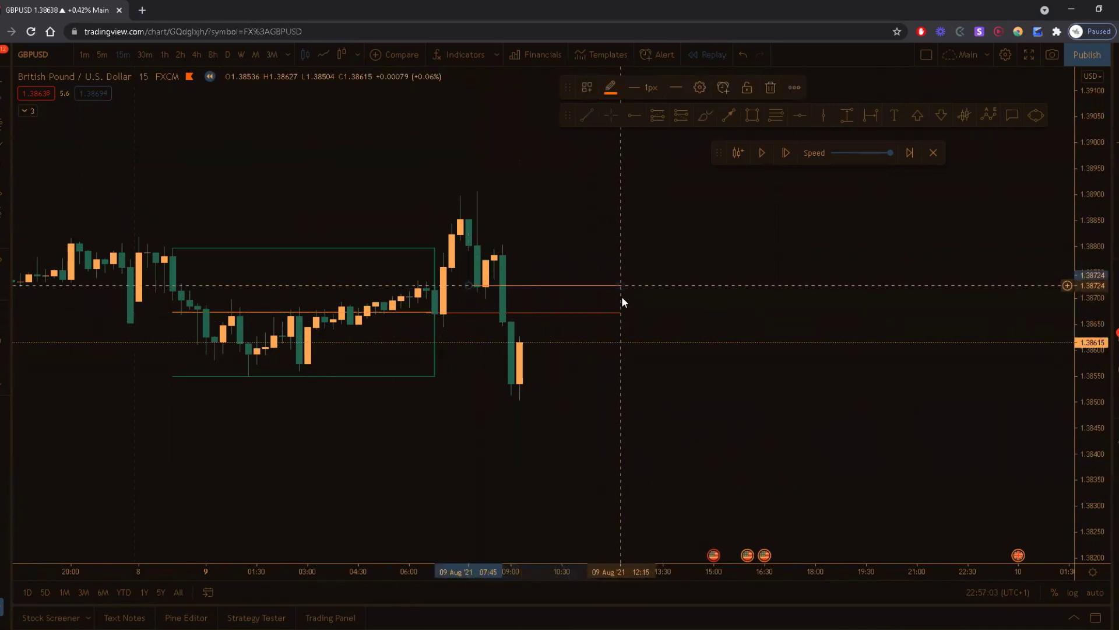
Advance the replay a few bars and draw a Fibonacci retracement from the 08:30 high at 1.38806 down to 1.38505.
click(785, 153)
click(785, 153)
click(786, 153)
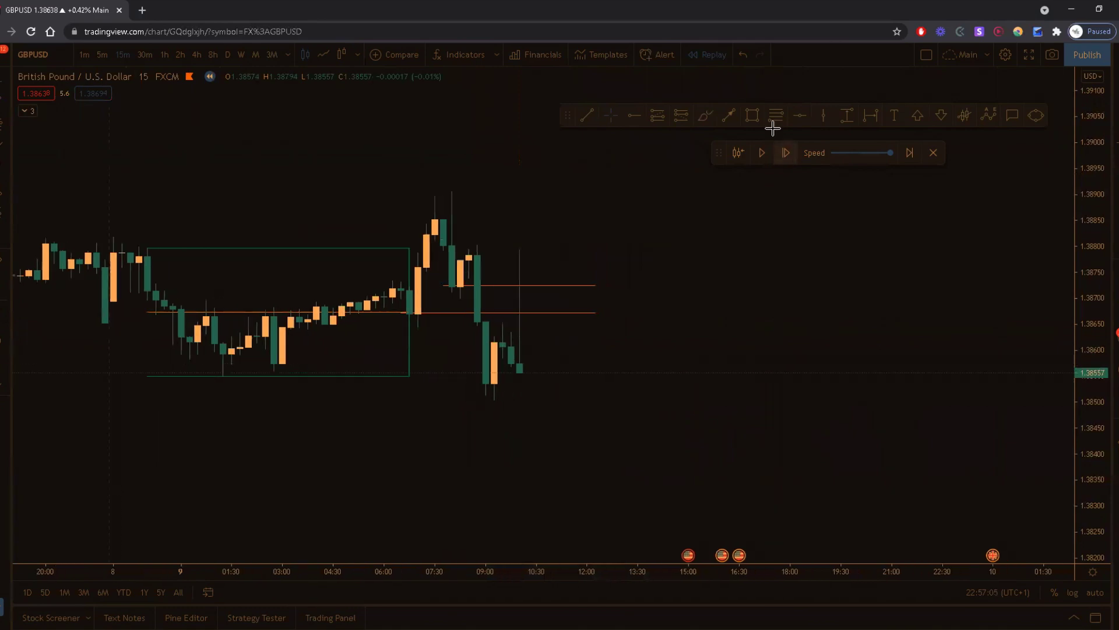
click(469, 243)
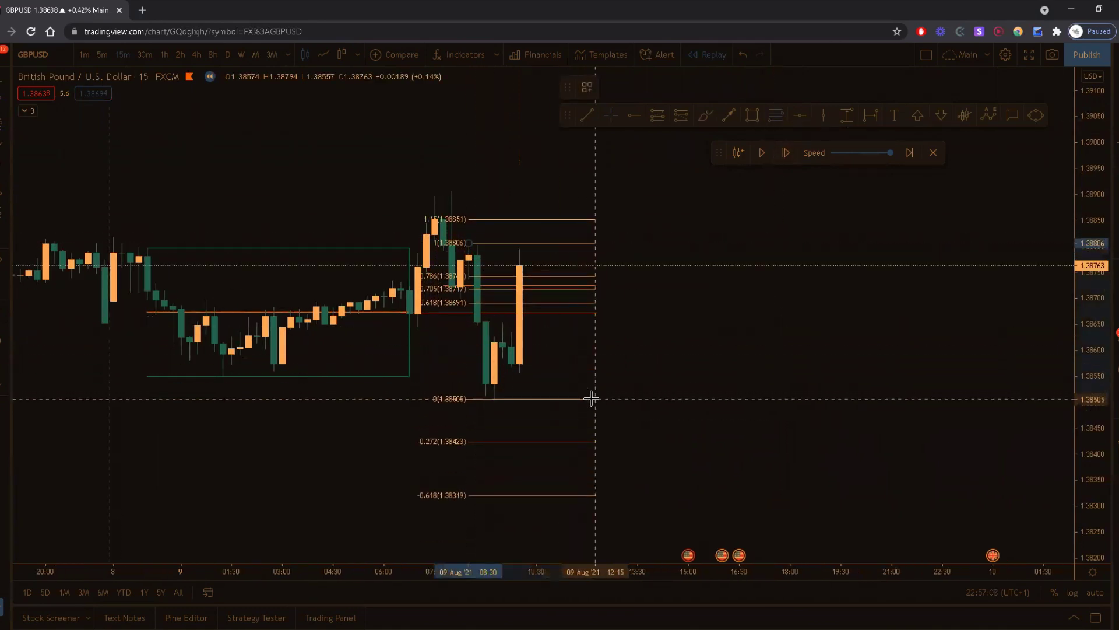
click(591, 398)
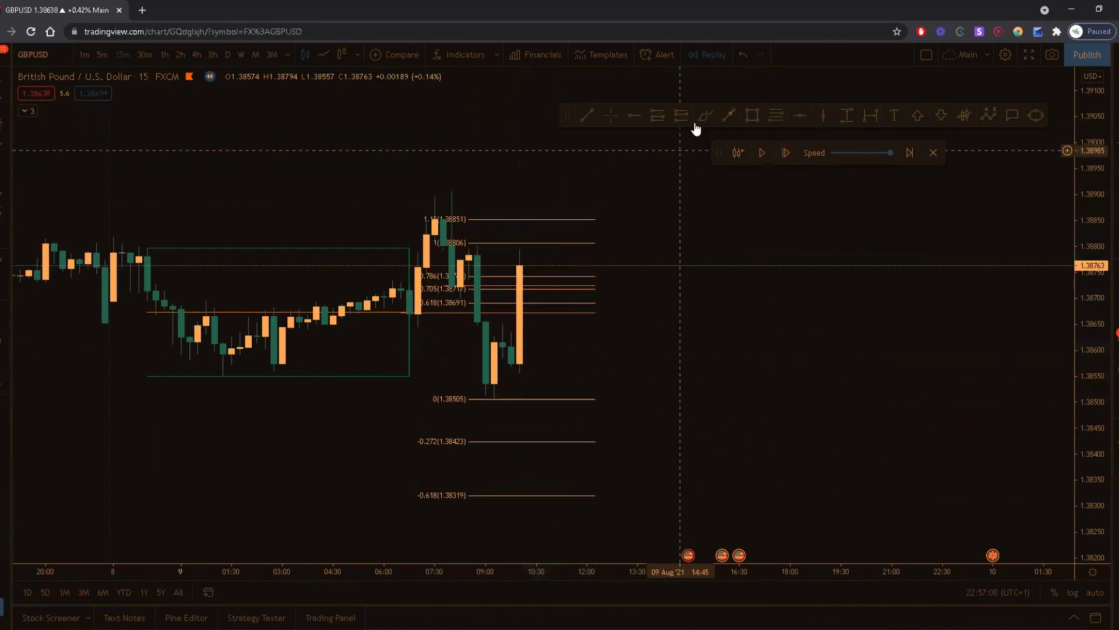
Place a short position with entry 1.38715, stop 1.38810 and target 1.38423, and advance the replay several bars.
click(519, 290)
drag(518, 246, 518, 238)
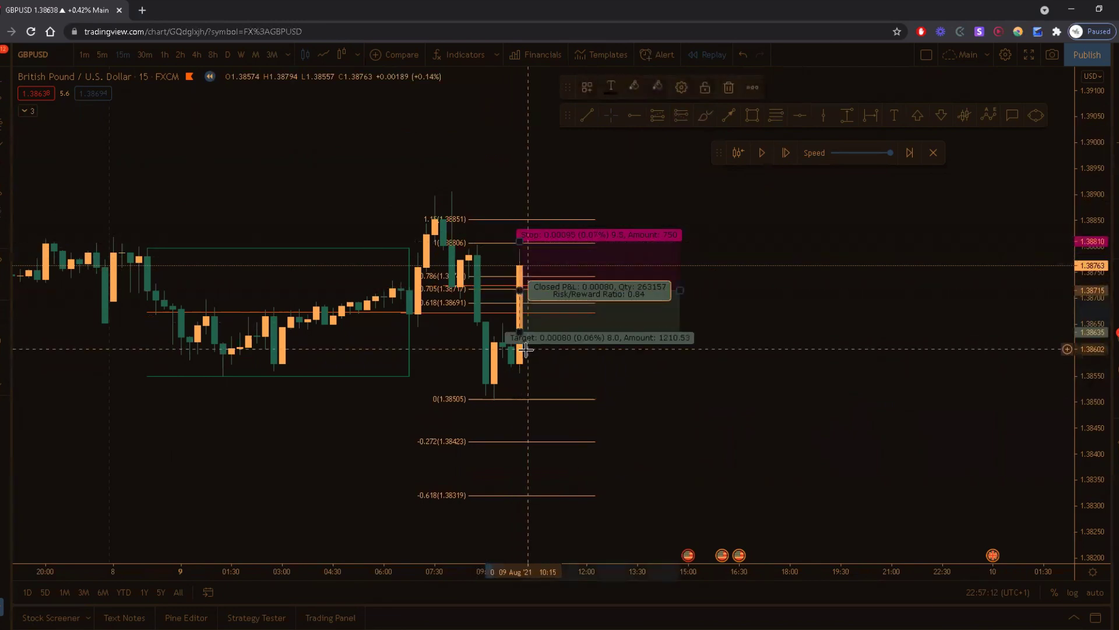
drag(518, 334, 506, 442)
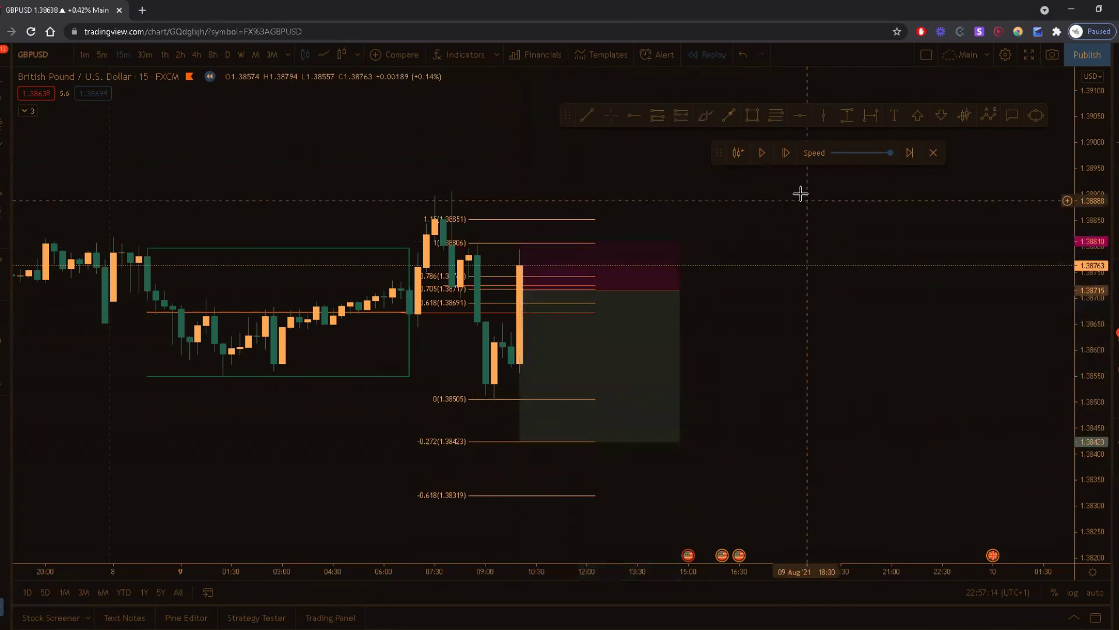
click(781, 157)
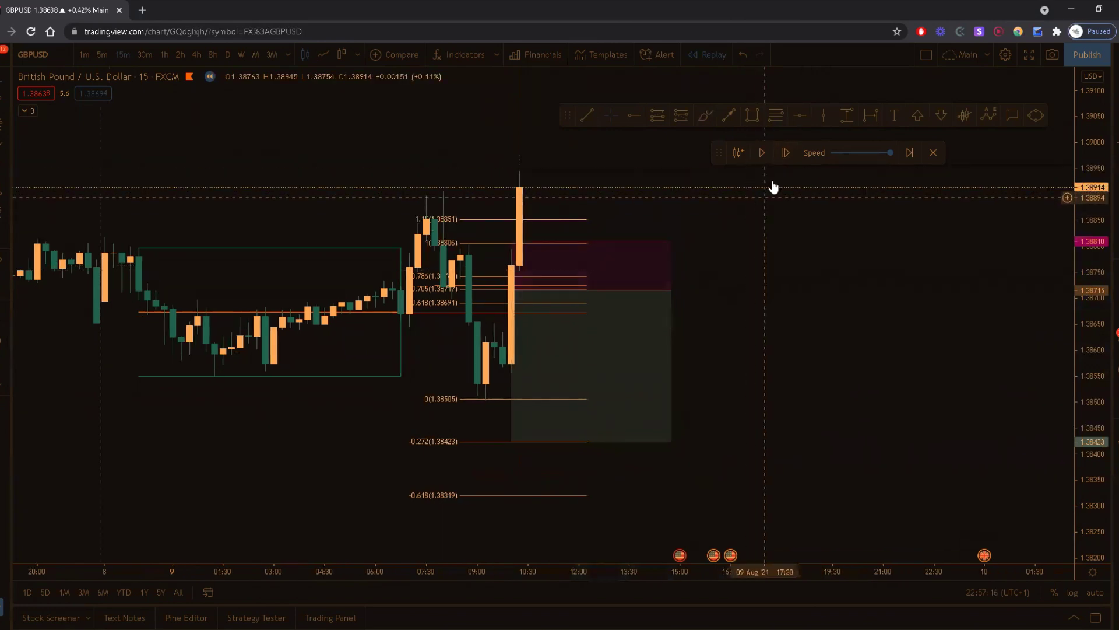
click(783, 154)
click(783, 154)
click(783, 154)
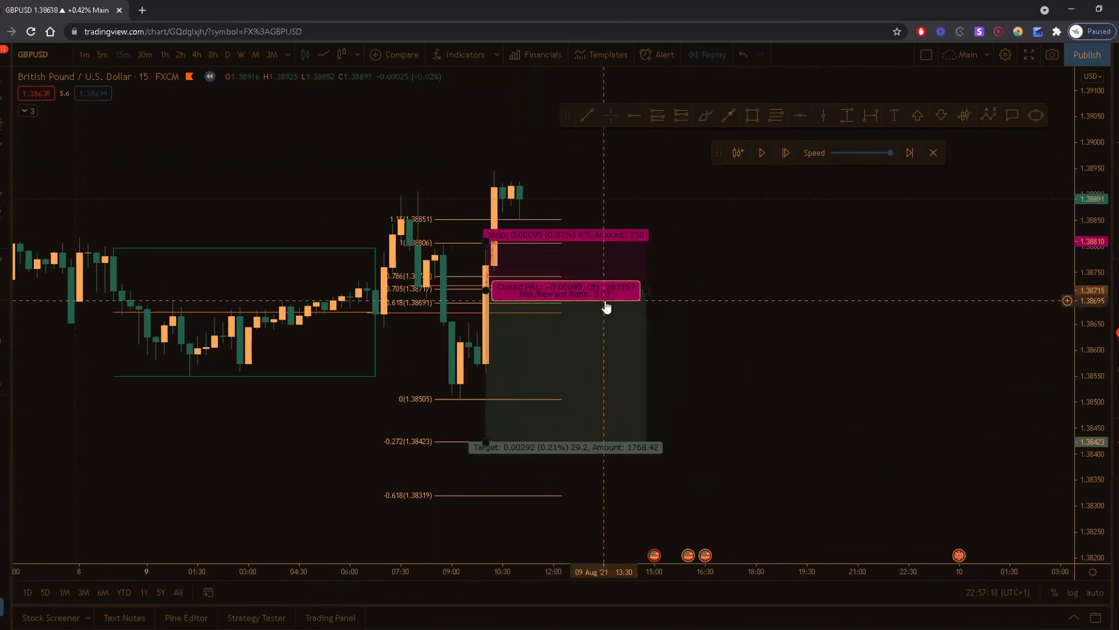
Clear the short position, Fibonacci retracement and lines from the 9 August example, and exit replay mode.
scroll(606, 306, down, 4)
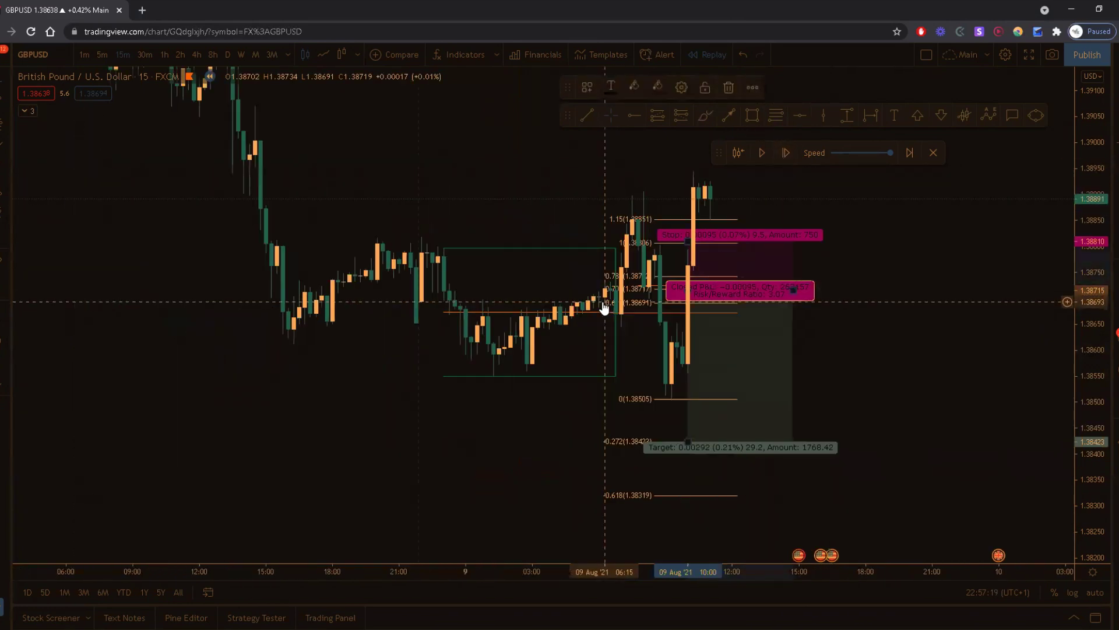
click(2, 413)
click(933, 154)
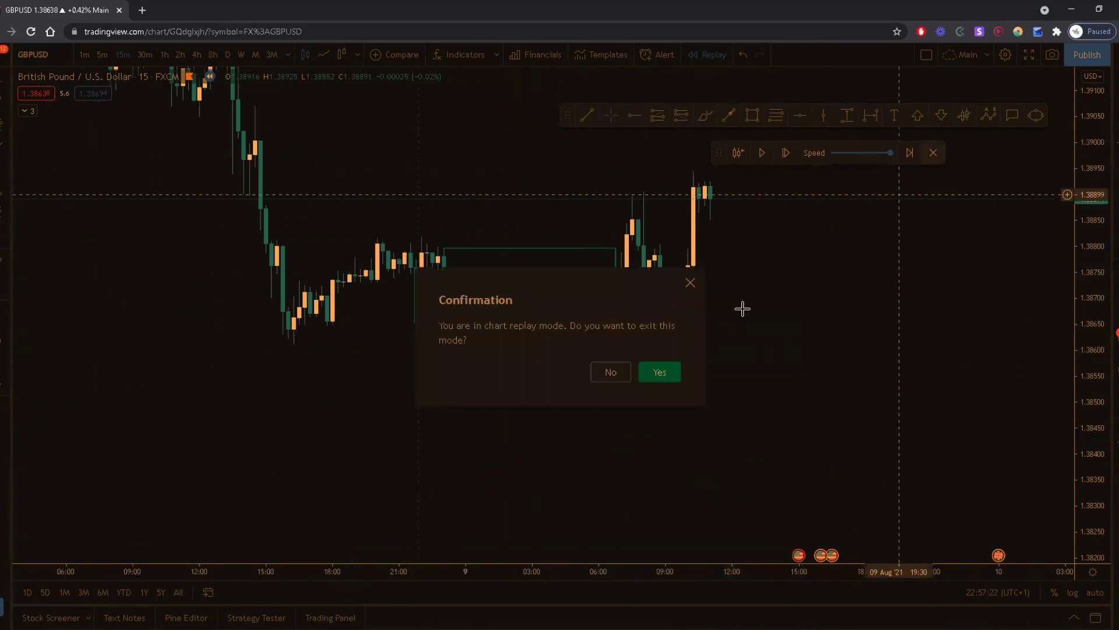
click(654, 373)
click(614, 534)
Circle the high at about 1.3933 and the low at about 1.3911 following the 6 August range.
scroll(614, 516, down, 9)
drag(548, 467, 862, 405)
scroll(671, 393, up, 4)
scroll(612, 402, up, 5)
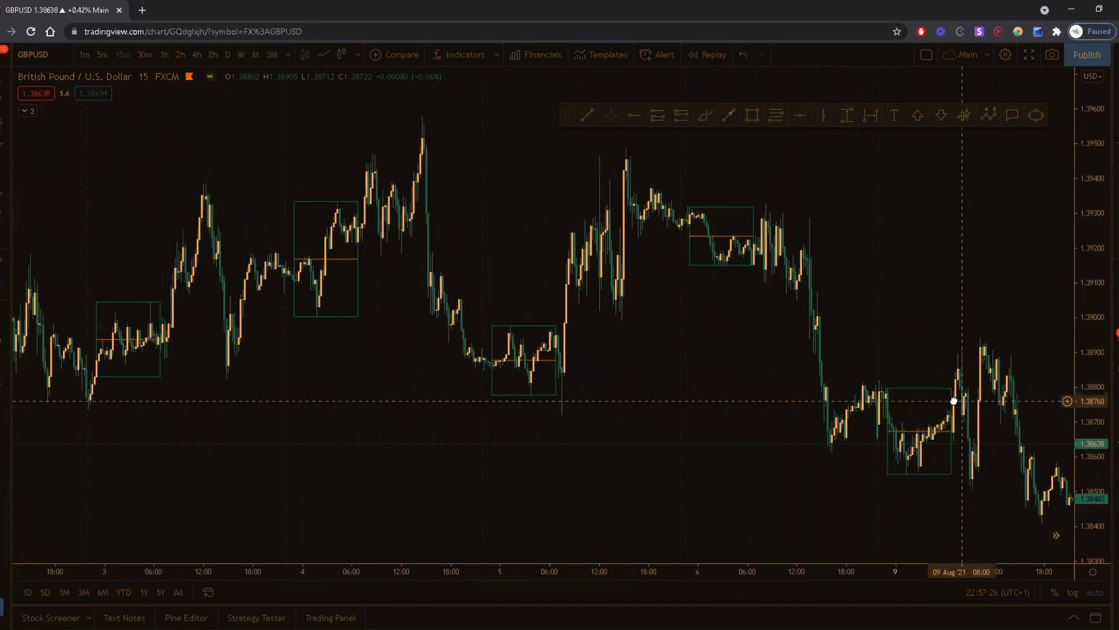
drag(1103, 368, 1098, 198)
drag(849, 258, 893, 320)
scroll(892, 321, up, 3)
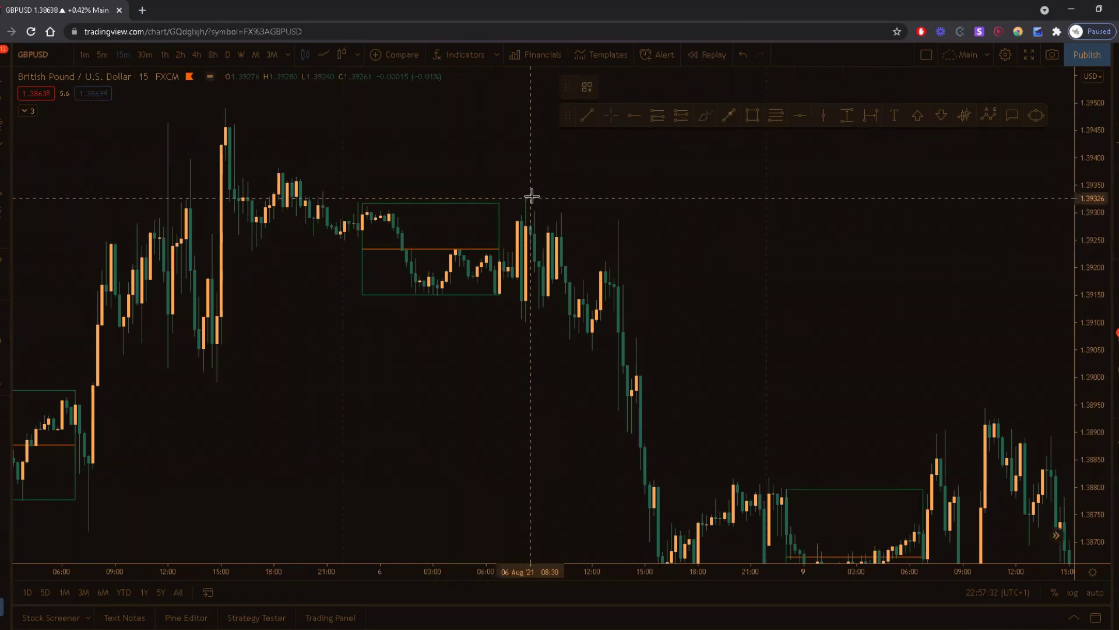
mouse_move(531, 309)
mouse_down()
mouse_move(511, 310)
mouse_move(522, 312)
mouse_up()
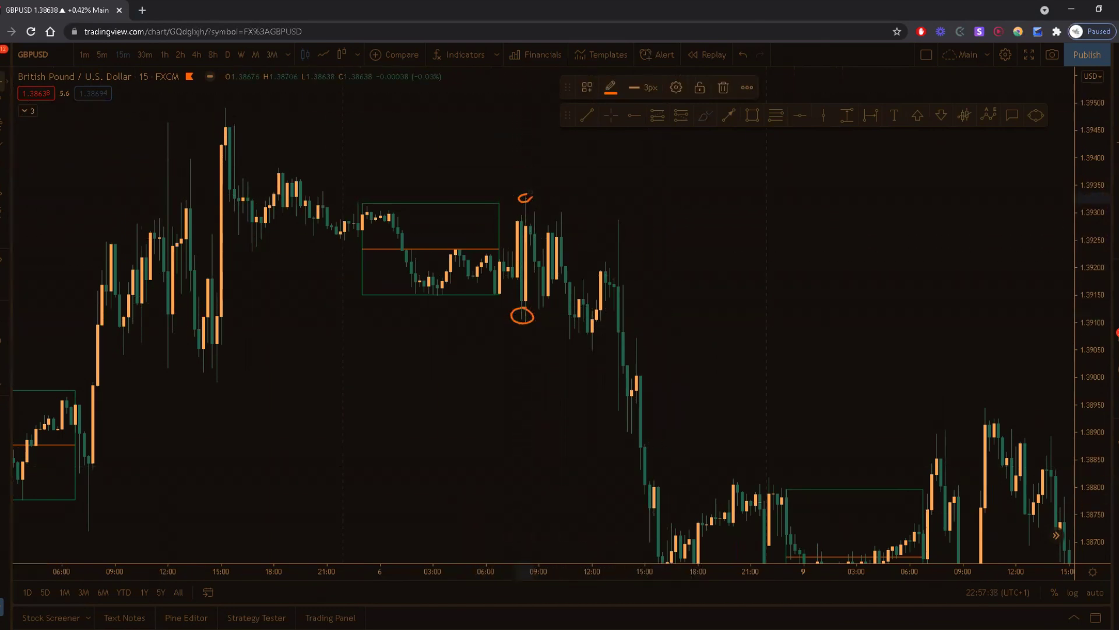
click(548, 184)
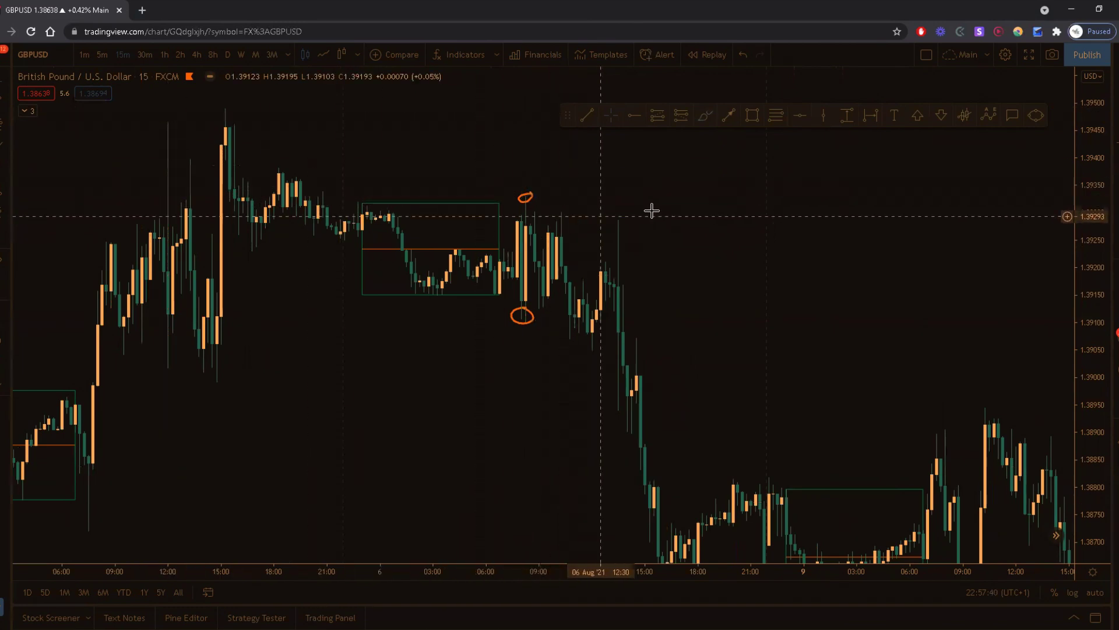
Brush an M-shaped double top peaking at about 1.3975 in the empty chart area, with two horizontal lines above its peaks.
drag(706, 299, 595, 241)
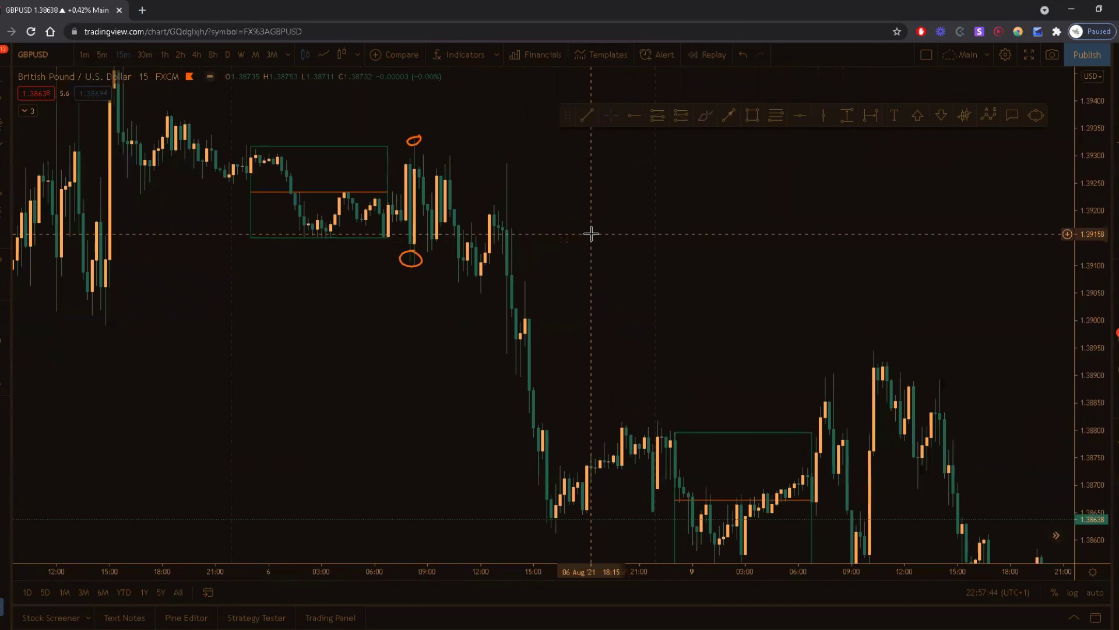
scroll(525, 193, left, 10)
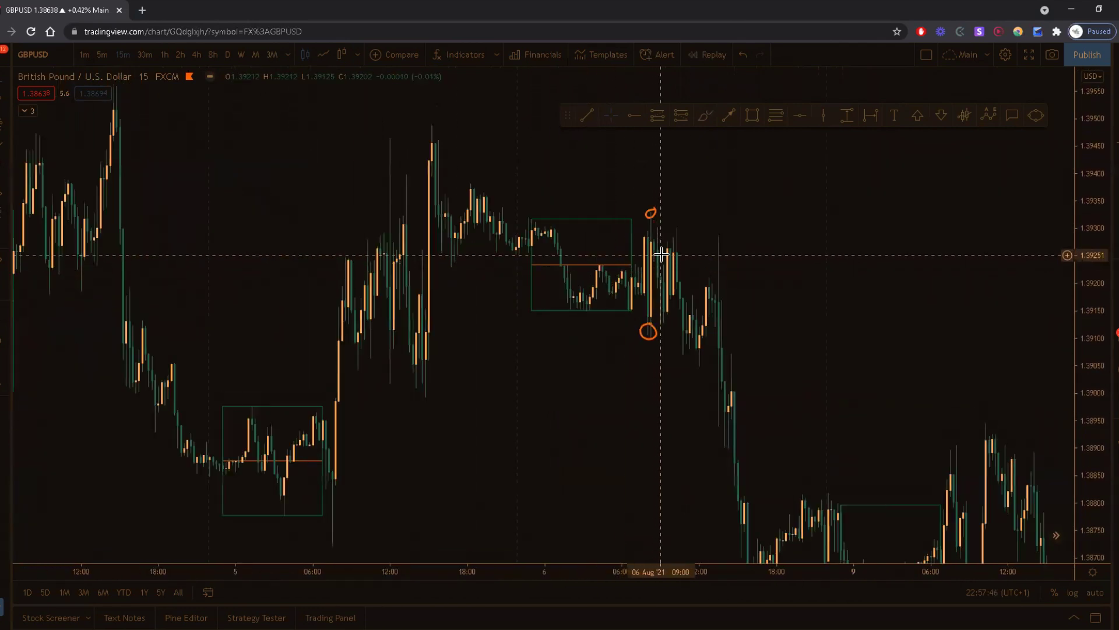
scroll(762, 198, right, 4)
scroll(779, 200, up, 3)
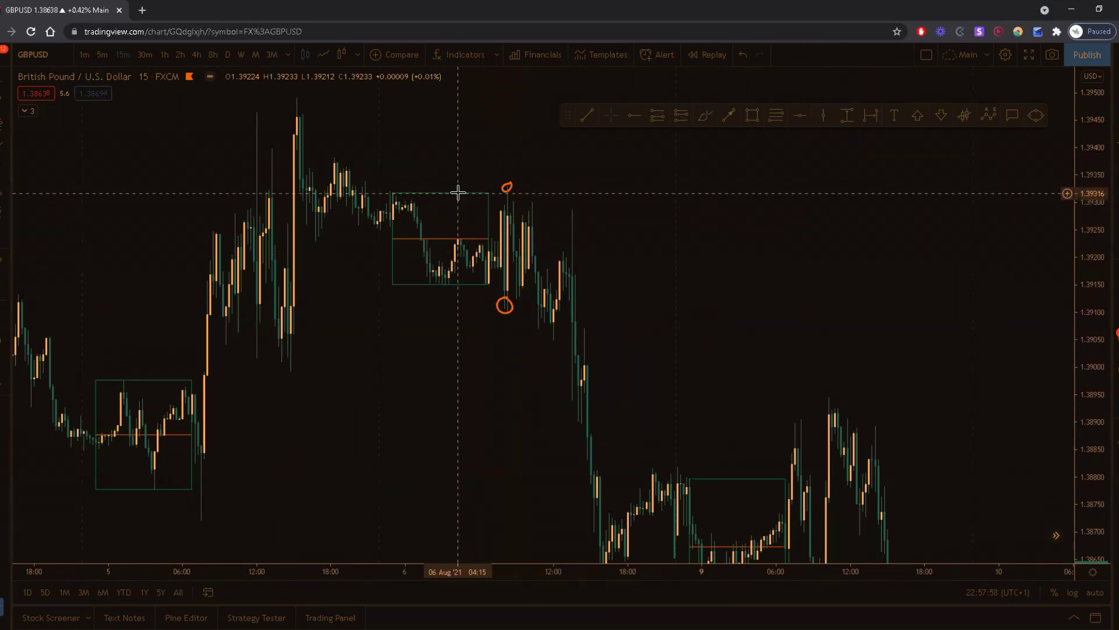
drag(668, 231, 432, 321)
drag(678, 190, 406, 313)
drag(613, 194, 222, 292)
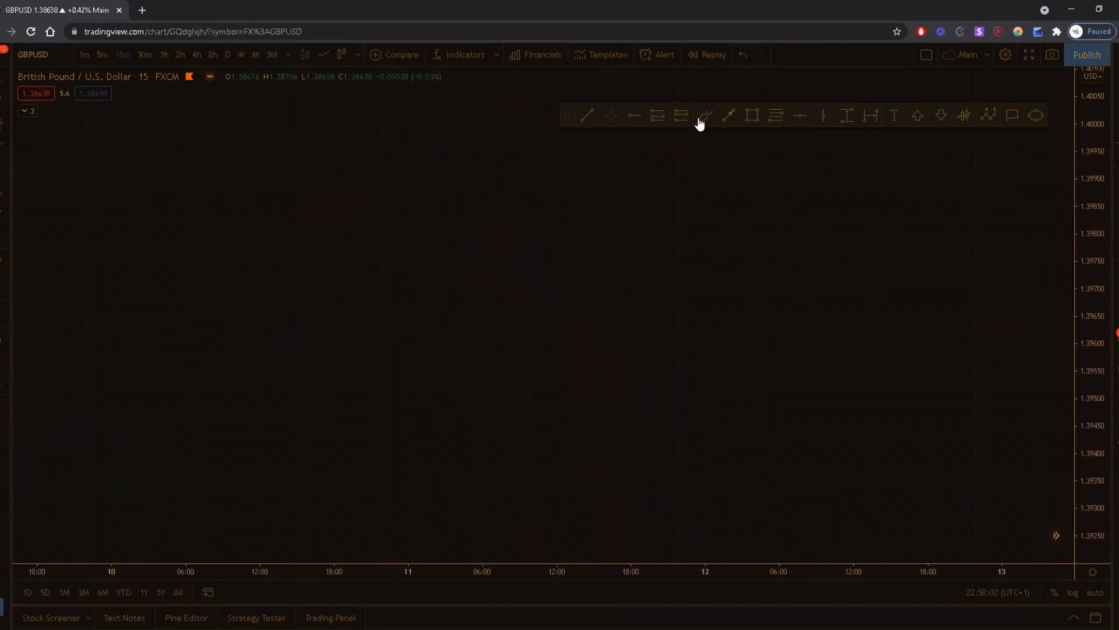
drag(301, 320, 241, 361)
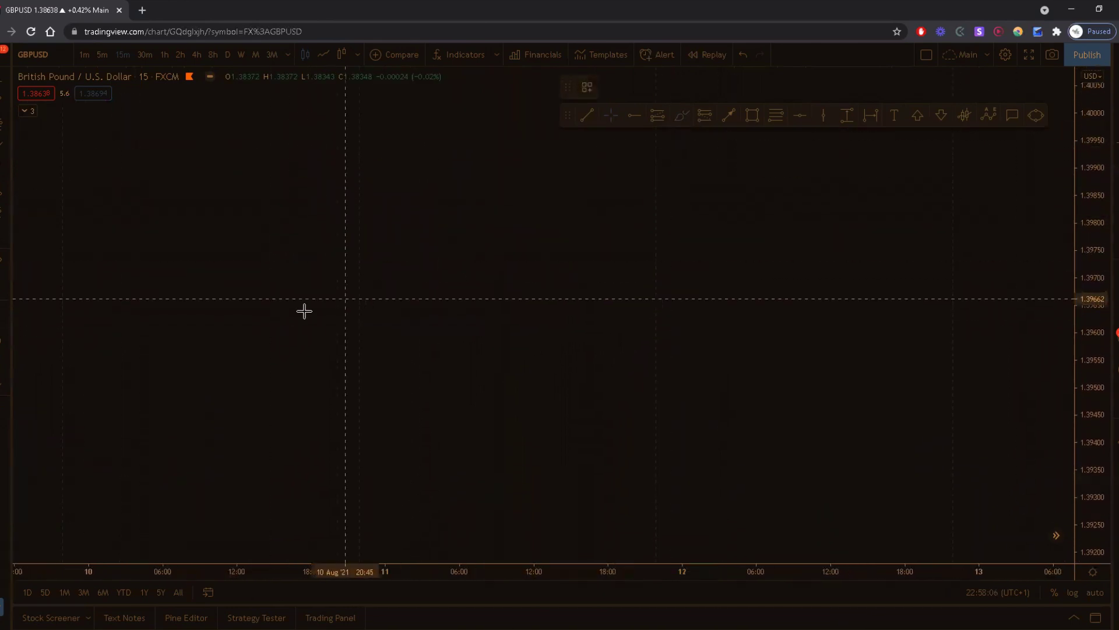
mouse_move(263, 353)
mouse_down()
mouse_move(300, 248)
mouse_move(340, 342)
mouse_move(371, 283)
mouse_up()
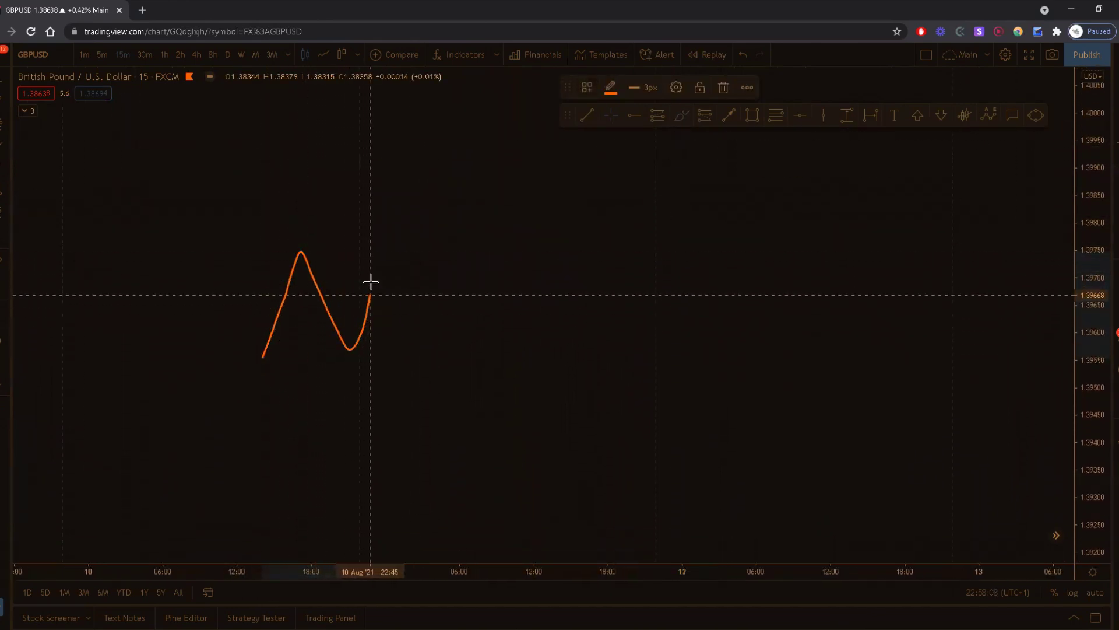
drag(383, 244, 448, 347)
mouse_move(265, 241)
mouse_down()
mouse_move(482, 243)
mouse_move(418, 243)
mouse_move(414, 223)
mouse_move(297, 230)
mouse_move(402, 231)
mouse_up()
key(ctrl+z)
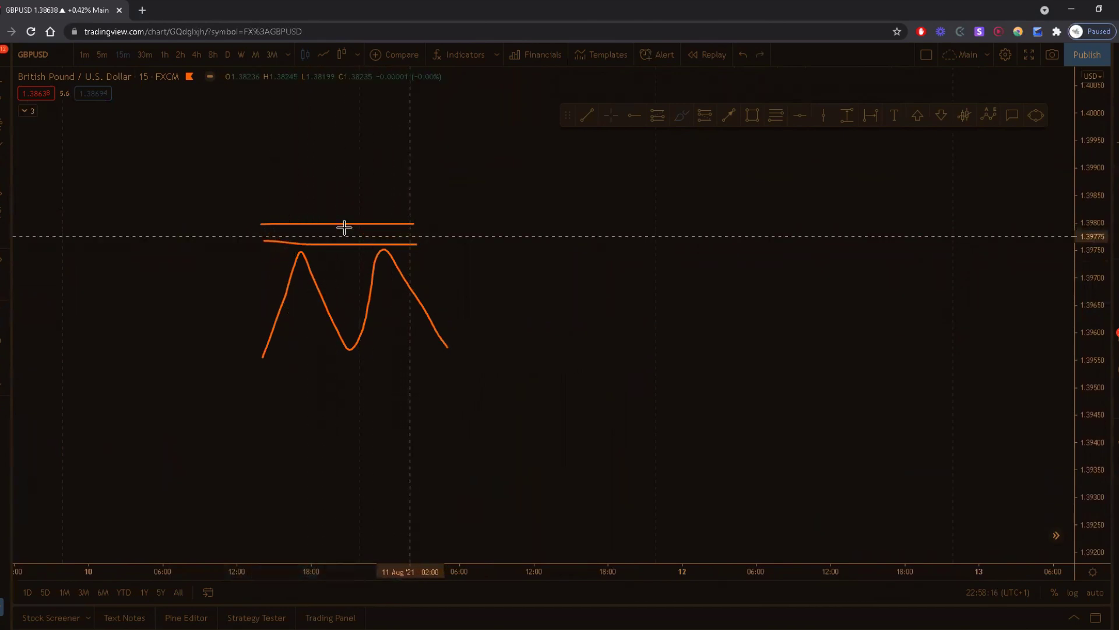
Draw a falling arrow beside the double top sketch, from about 1.4003 down to about 1.3966.
scroll(217, 199, down, 1)
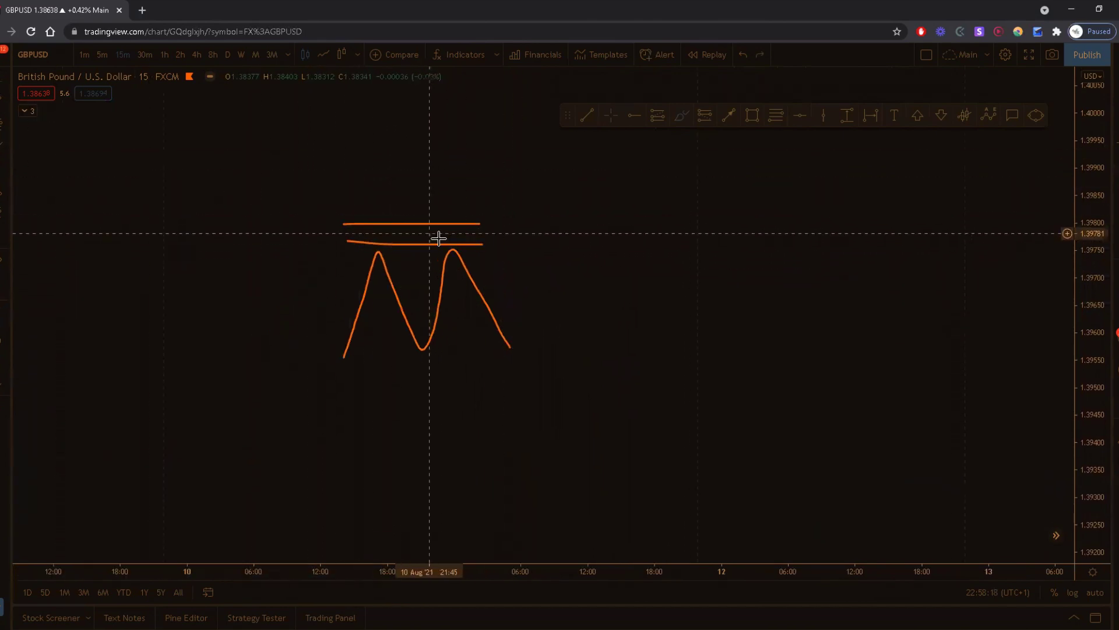
scroll(495, 272, down, 3)
scroll(449, 277, right, 5)
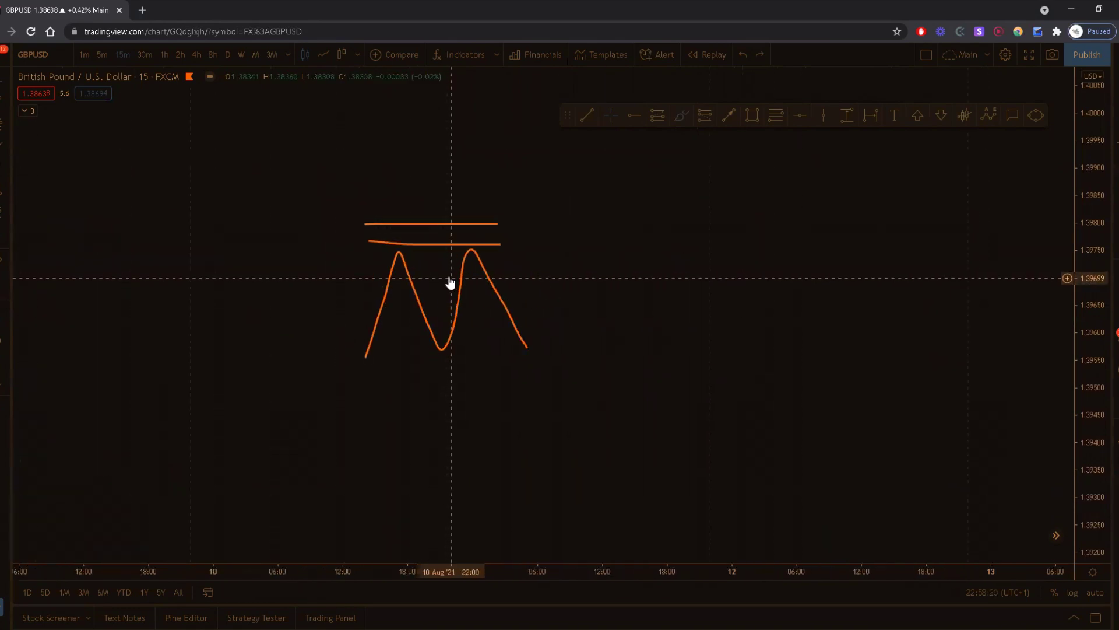
drag(477, 94, 835, 300)
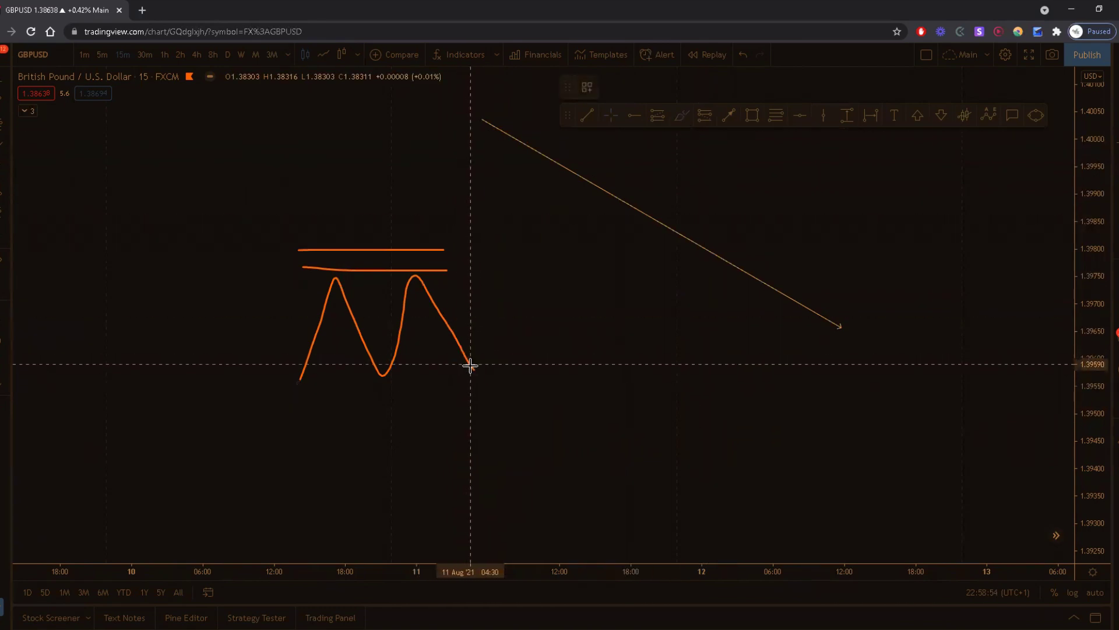
Extend the sketch with a rally to about 1.3988, a dip to about 1.3944, a second matching peak and a decline below 1.3925.
mouse_move(471, 367)
mouse_down()
mouse_move(483, 375)
mouse_move(513, 335)
mouse_move(572, 209)
mouse_up()
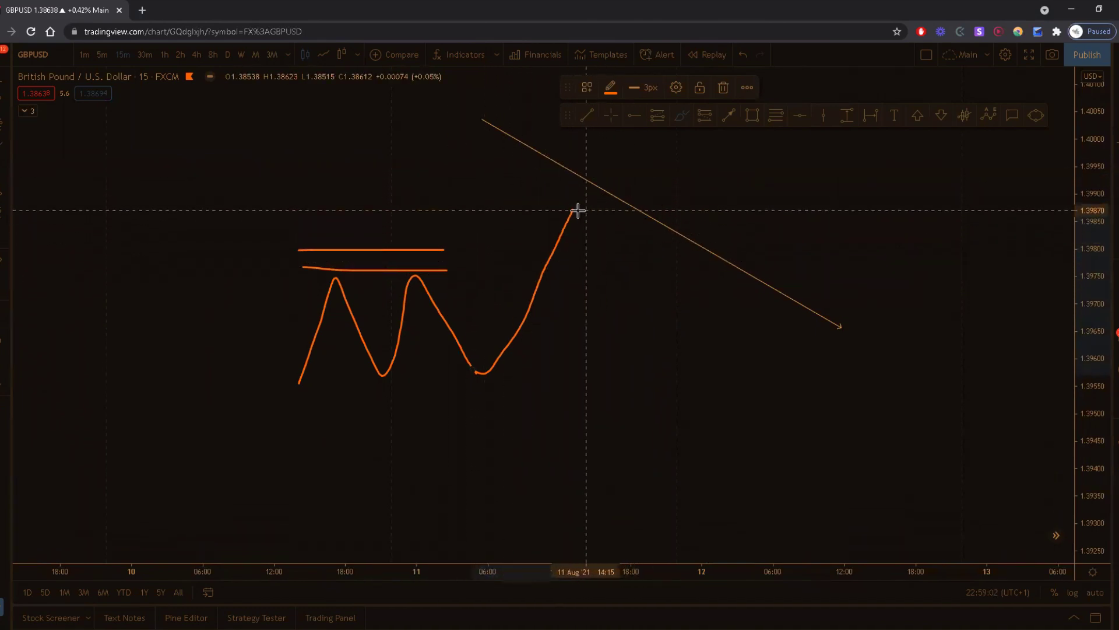
mouse_move(574, 210)
mouse_down()
mouse_move(581, 198)
mouse_move(632, 258)
mouse_move(689, 390)
mouse_move(762, 500)
mouse_up()
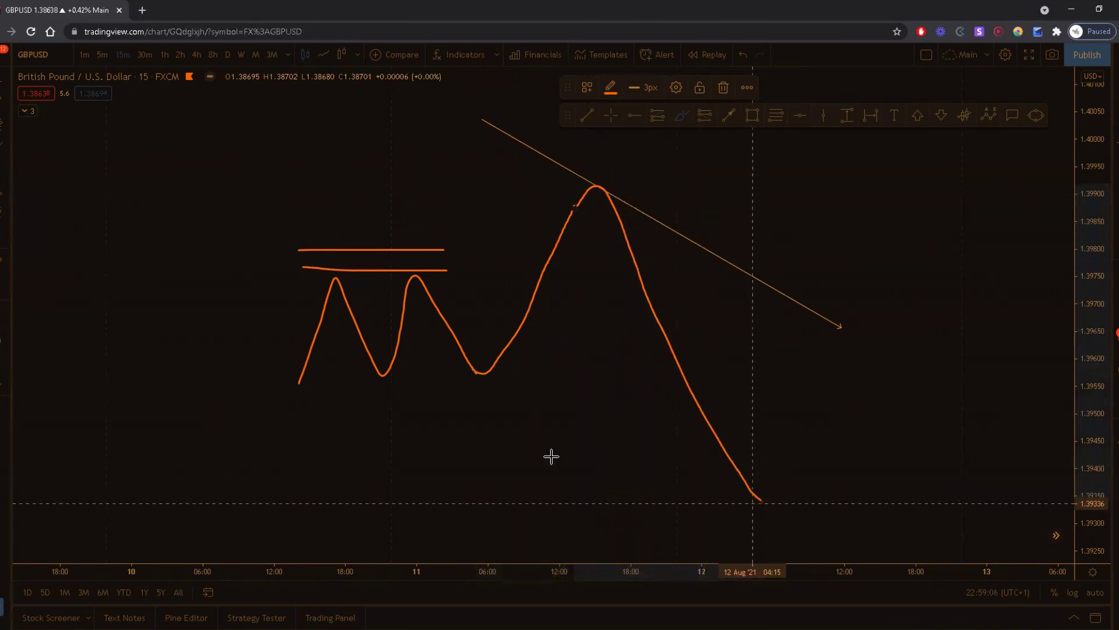
key(ctrl+z)
mouse_move(577, 208)
mouse_down()
mouse_move(612, 350)
mouse_move(671, 444)
mouse_move(765, 200)
mouse_move(920, 564)
mouse_up()
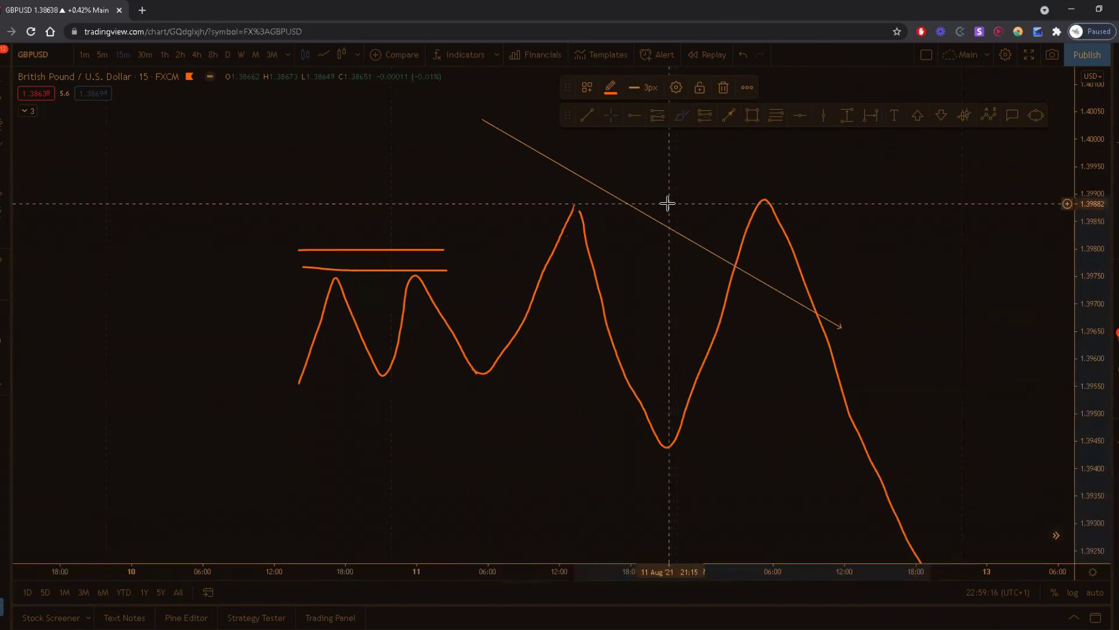
Move the falling arrow up off the sketch and draw a rectangle over the first high peak, from about 1.3985 to 1.3990.
drag(666, 216, 760, 161)
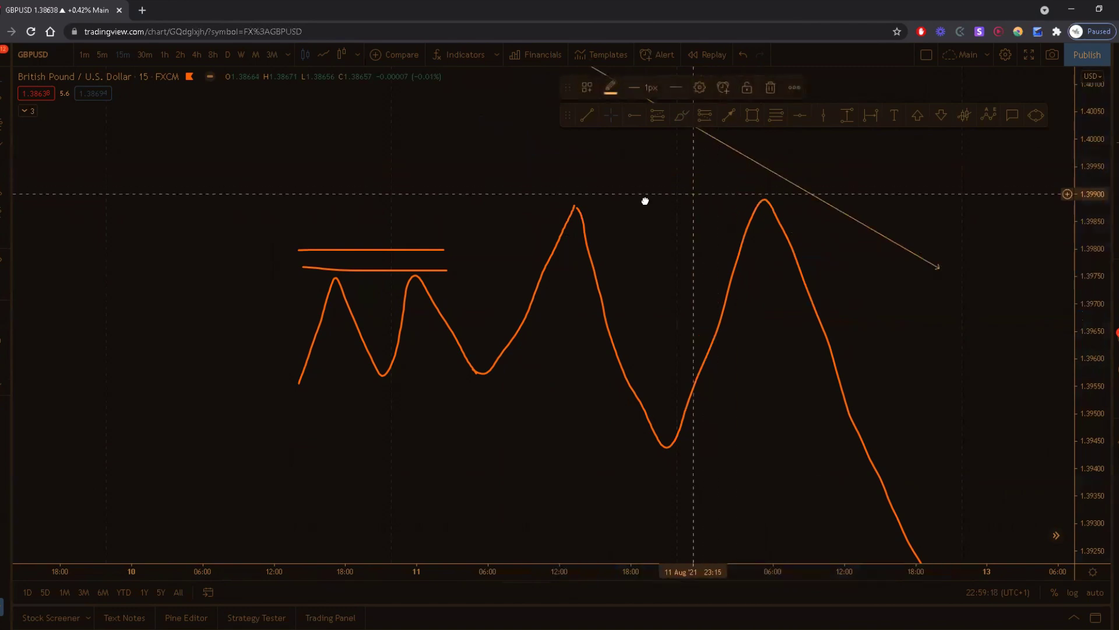
drag(645, 200, 545, 197)
click(750, 115)
mouse_move(376, 212)
mouse_down()
mouse_move(641, 233)
mouse_move(457, 233)
mouse_up()
click(500, 266)
drag(501, 267, 606, 250)
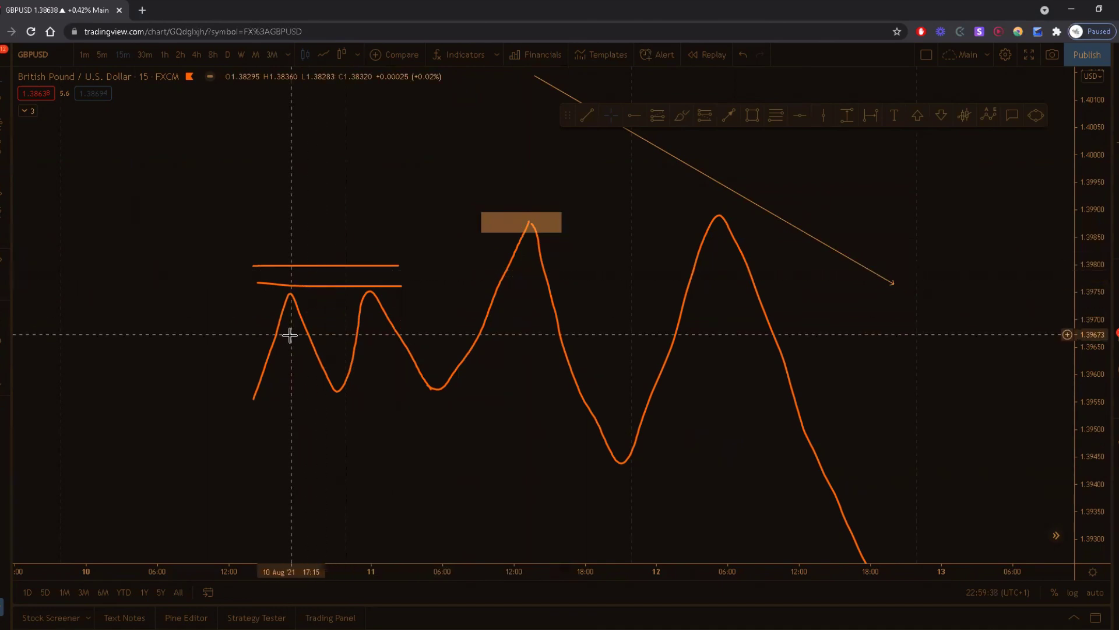
Examine how price leaves the Asian range boxes from early August to 12 August on the 15-minute chart.
drag(341, 448, 725, 142)
scroll(618, 373, down, 4)
drag(592, 412, 805, 234)
drag(1083, 366, 1083, 505)
drag(589, 337, 793, 340)
drag(667, 359, 233, 380)
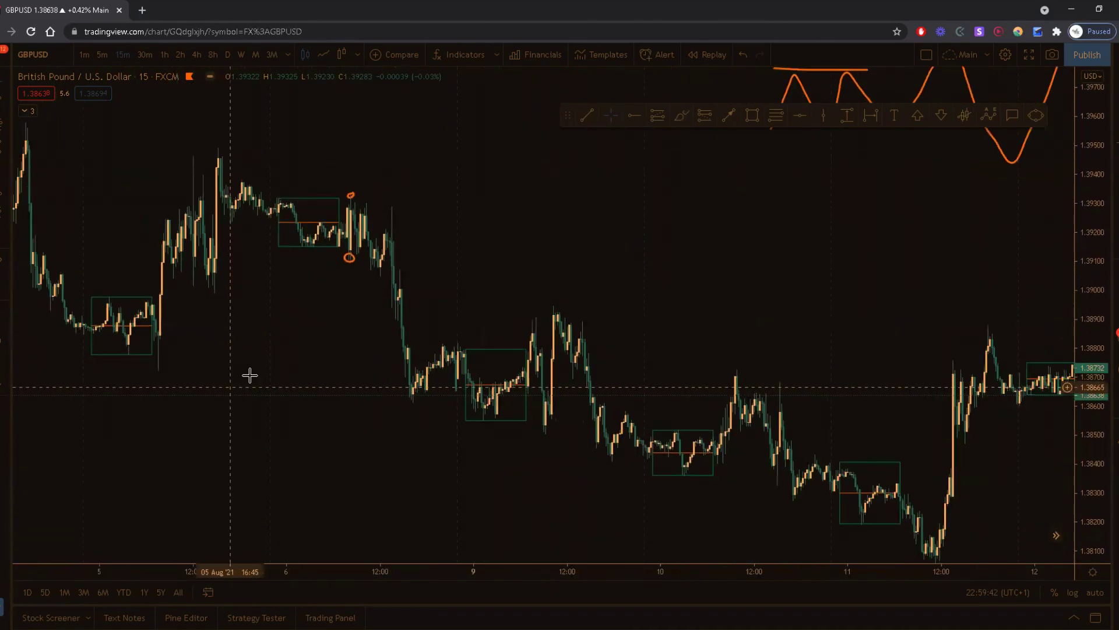
scroll(236, 378, down, 4)
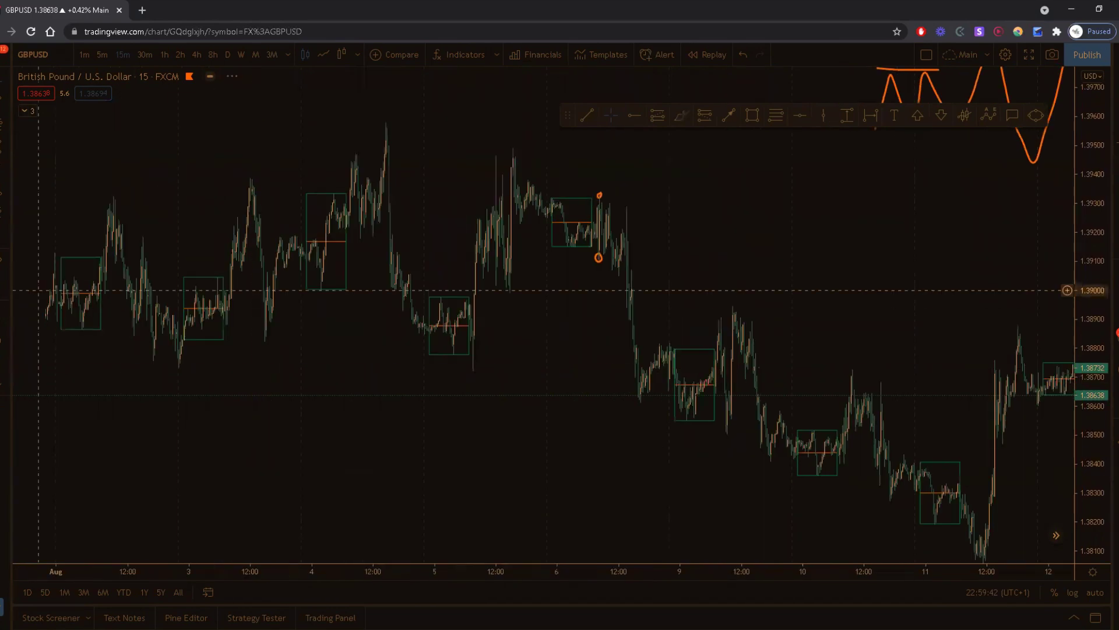
Examine the July and August swings and the Asian range boxes on the 4-hour chart.
click(196, 54)
scroll(882, 452, up, 5)
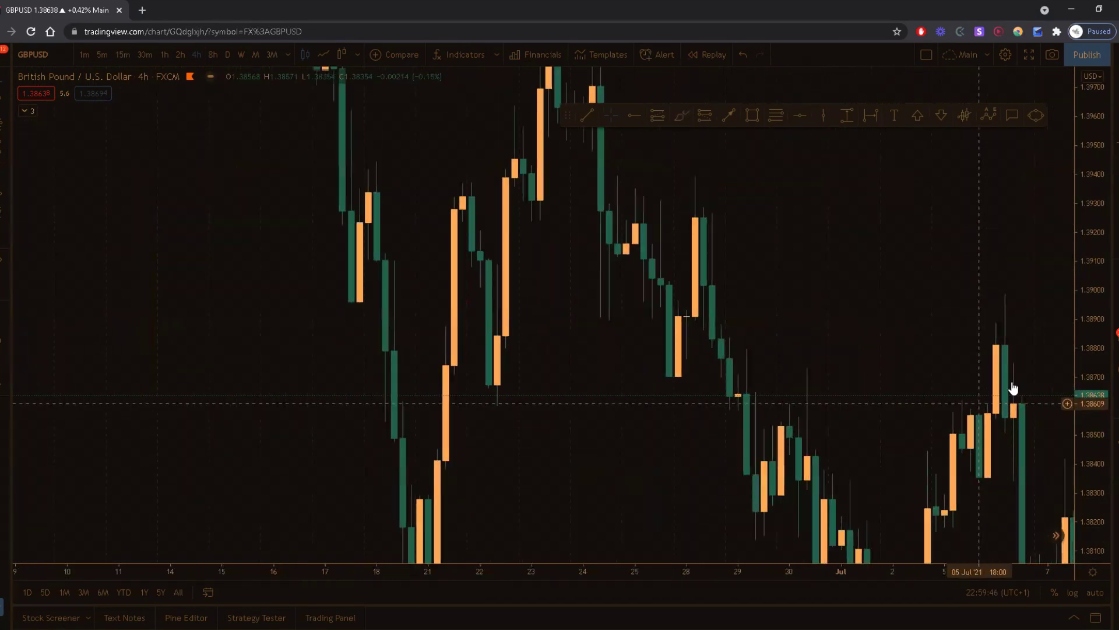
scroll(975, 460, down, 2)
drag(707, 452, 510, 391)
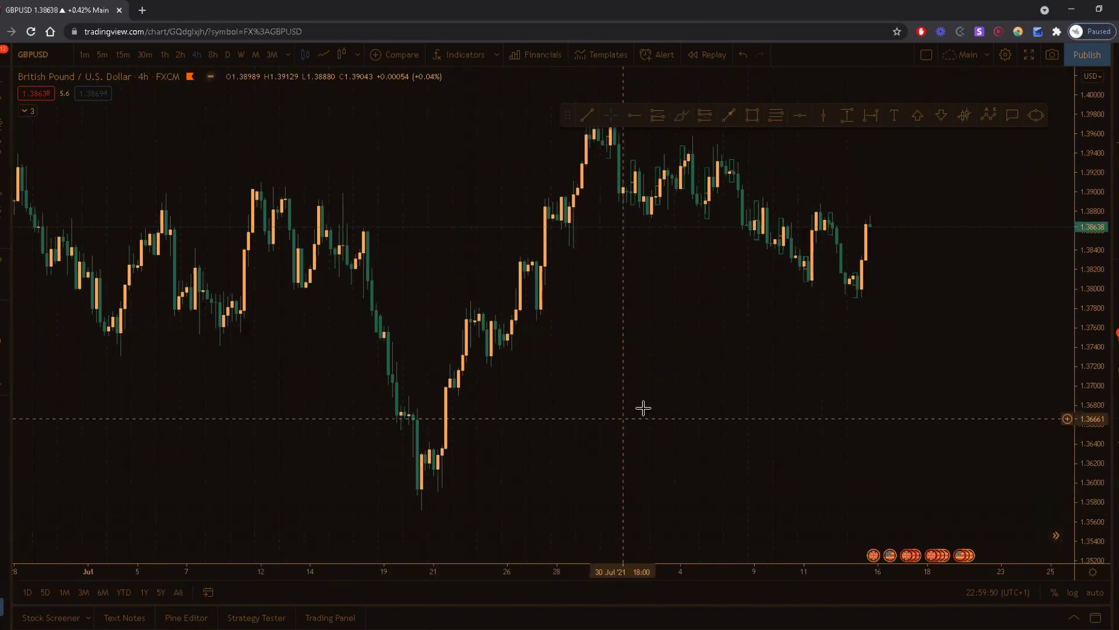
scroll(645, 442, up, 4)
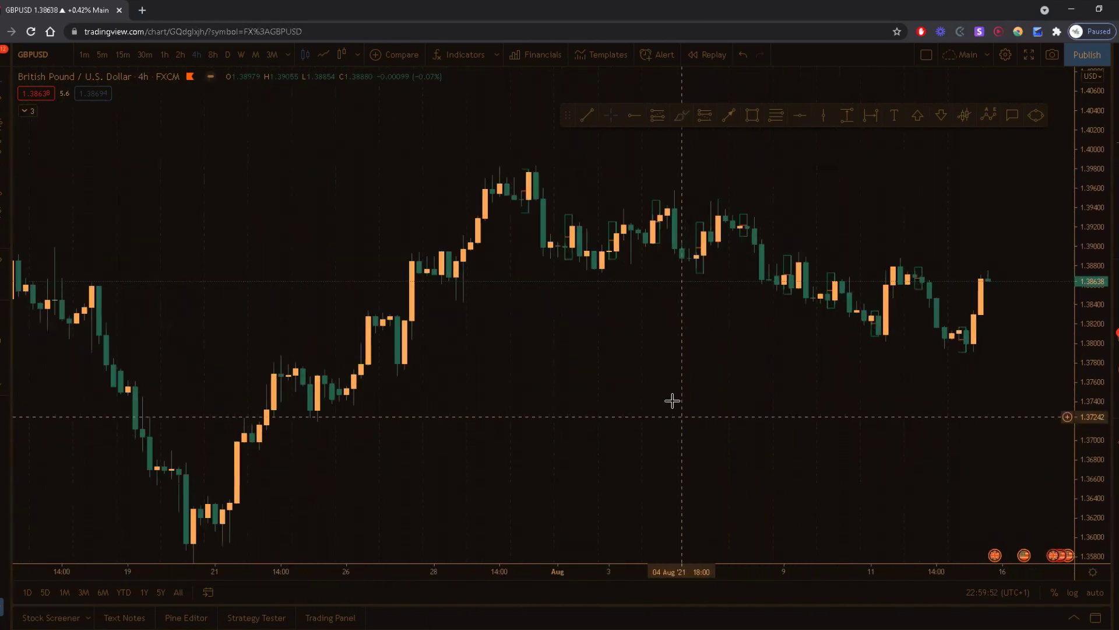
scroll(564, 429, up, 1)
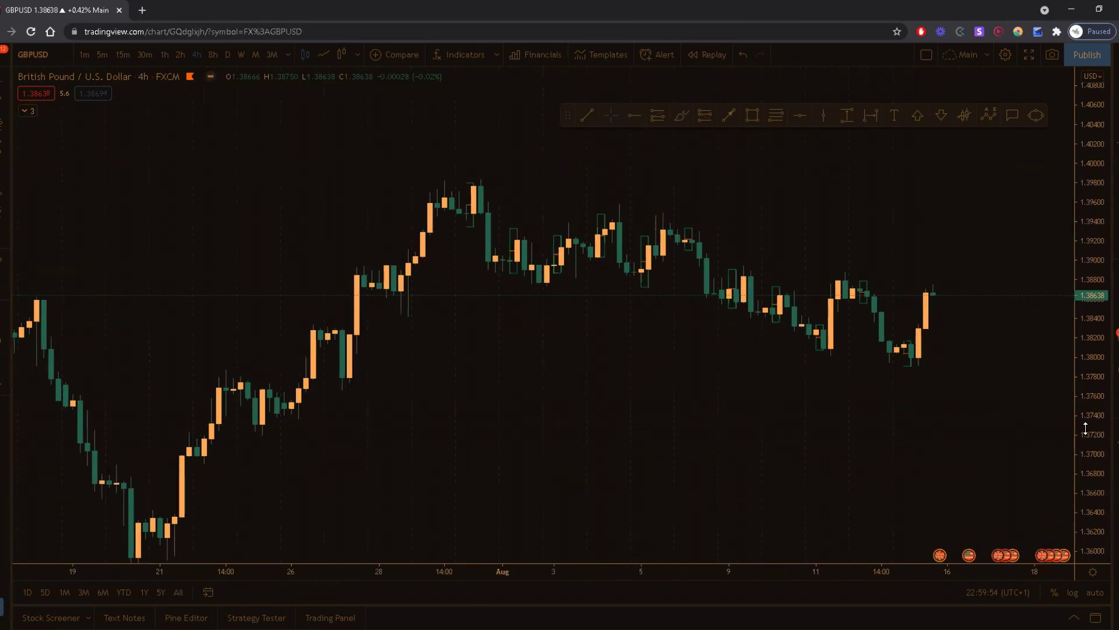
drag(1085, 428, 1067, 371)
drag(787, 399, 756, 415)
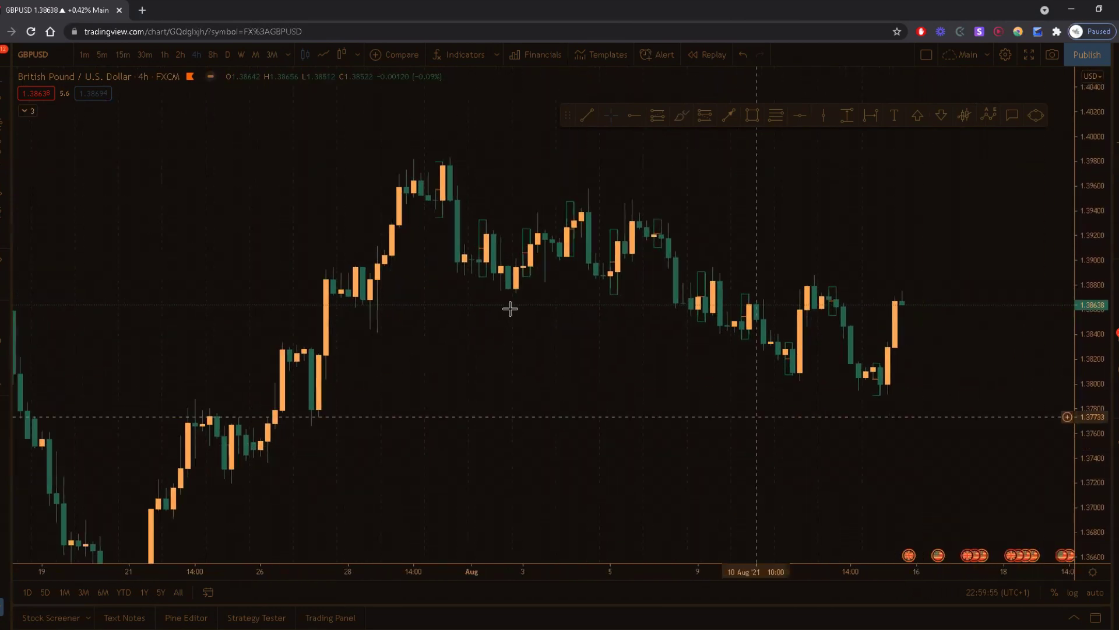
Switch to the daily chart and add a two-line text note "Momentum Levels" above the mid-July candles.
click(227, 55)
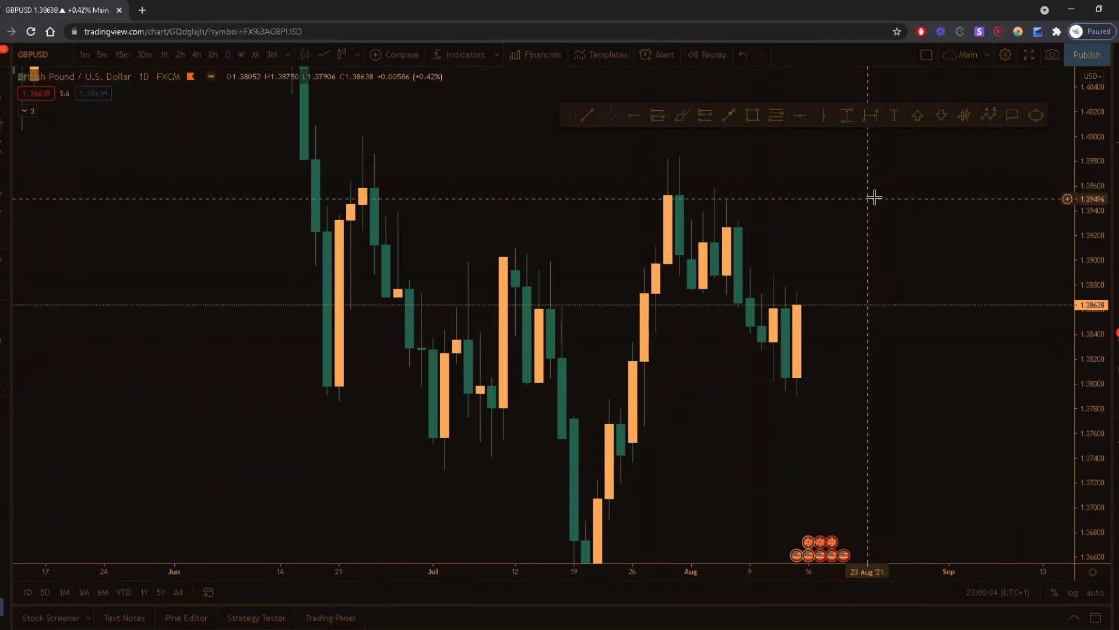
click(893, 115)
click(810, 208)
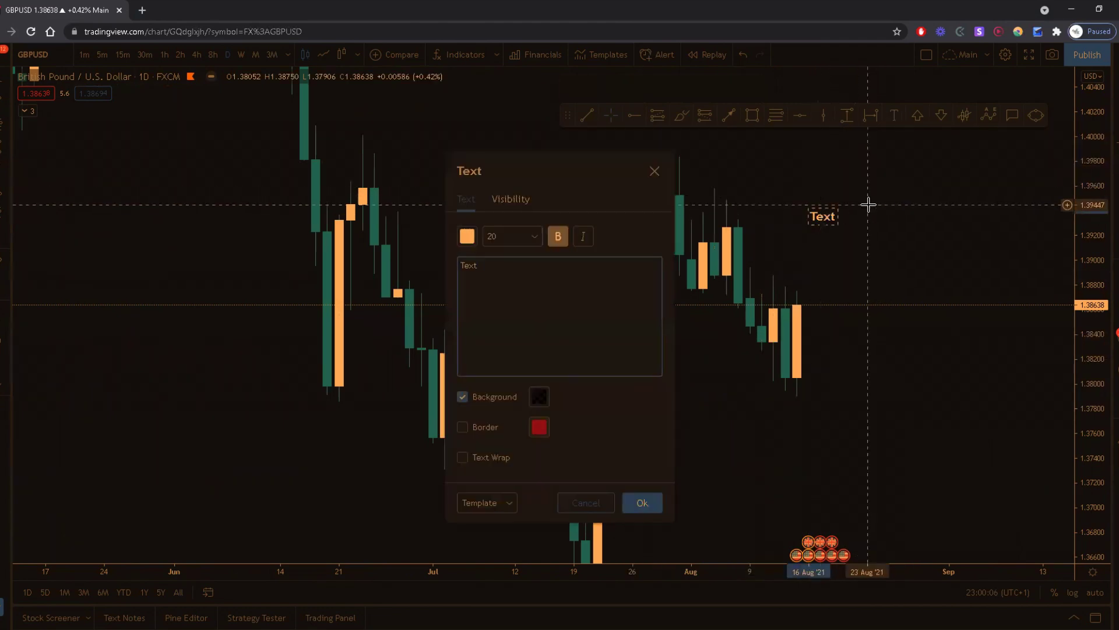
text(Momentum)
key(Return)
text(Levels)
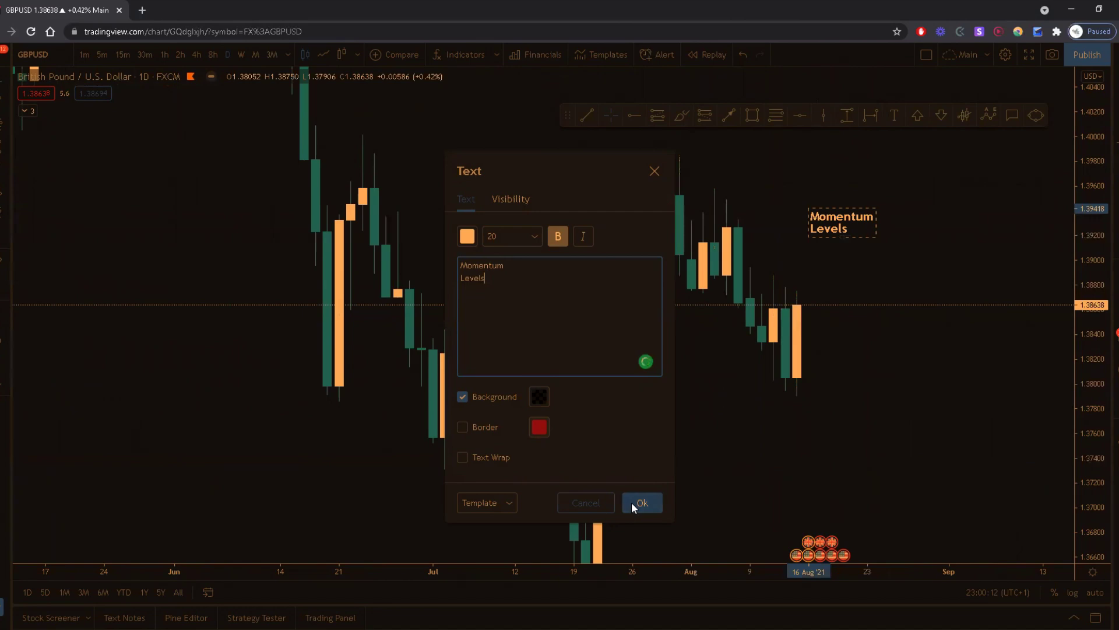
click(641, 503)
drag(813, 217, 544, 215)
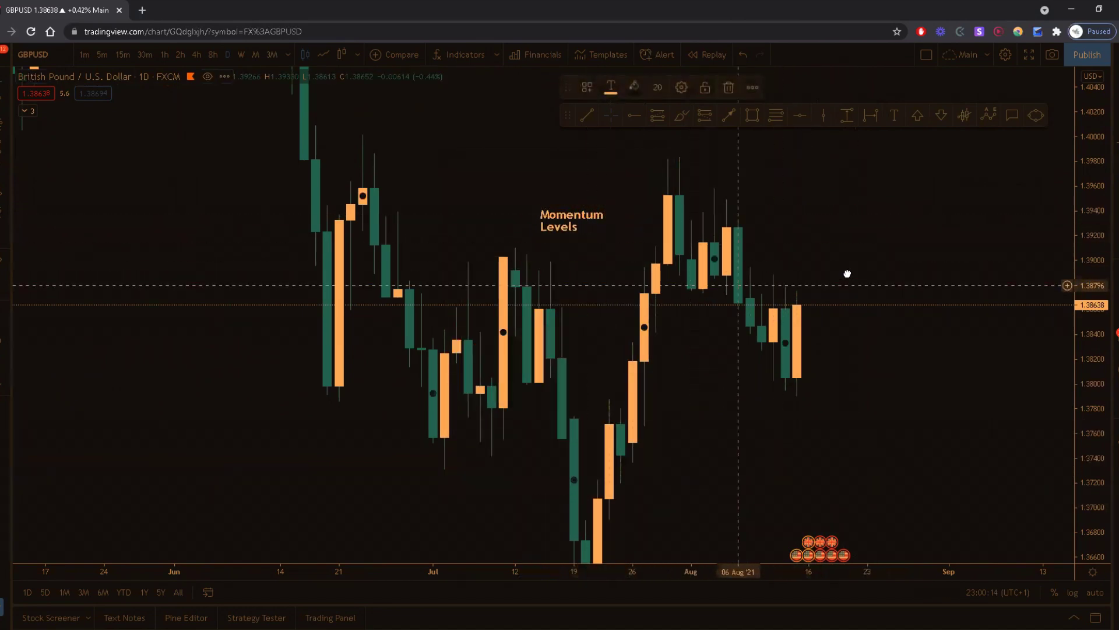
Show the hidden EMA indicator over the June to August candles of the daily chart.
drag(827, 277, 842, 263)
scroll(904, 262, up, 6)
drag(1079, 320, 1079, 422)
drag(901, 362, 873, 377)
scroll(840, 395, down, 4)
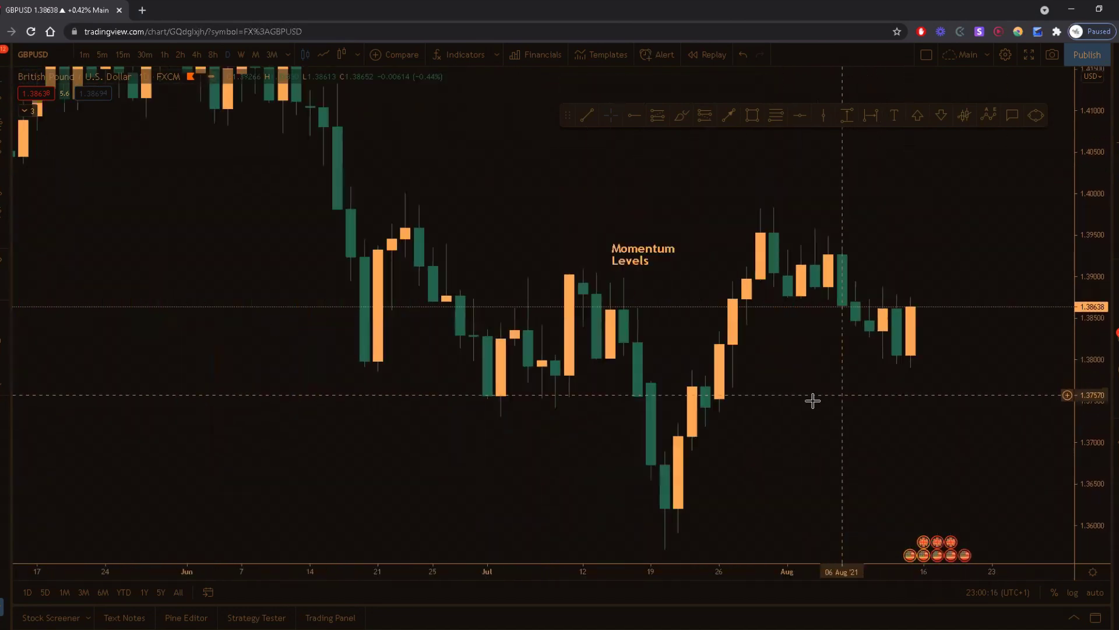
drag(813, 401, 682, 396)
click(25, 110)
click(104, 111)
click(26, 154)
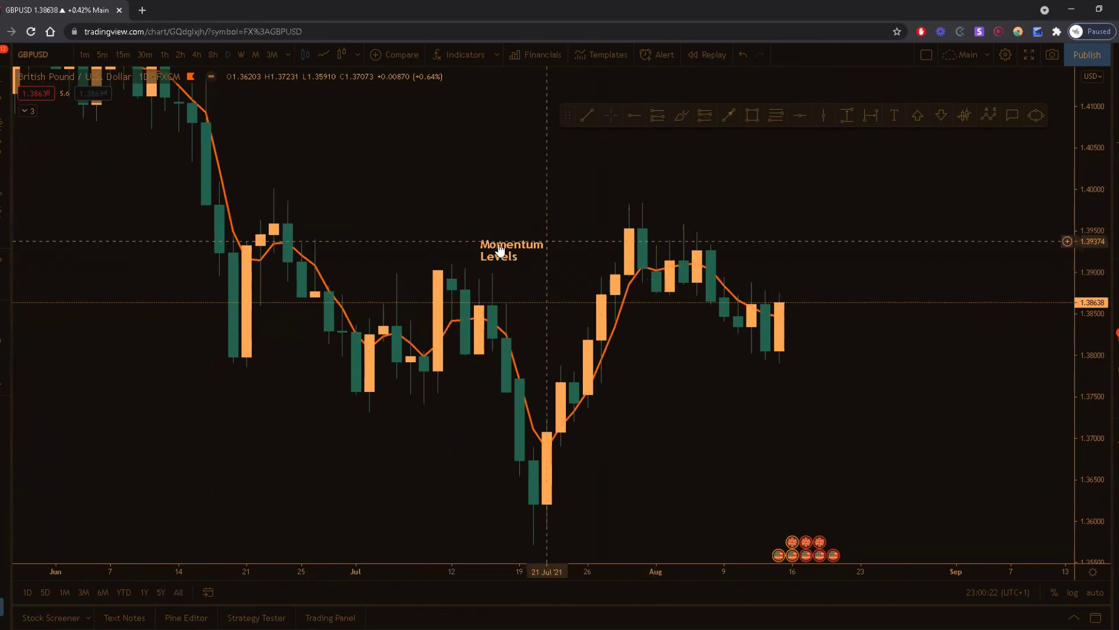
Set the EMA's indicator timeframe to 1 day.
click(21, 110)
click(119, 111)
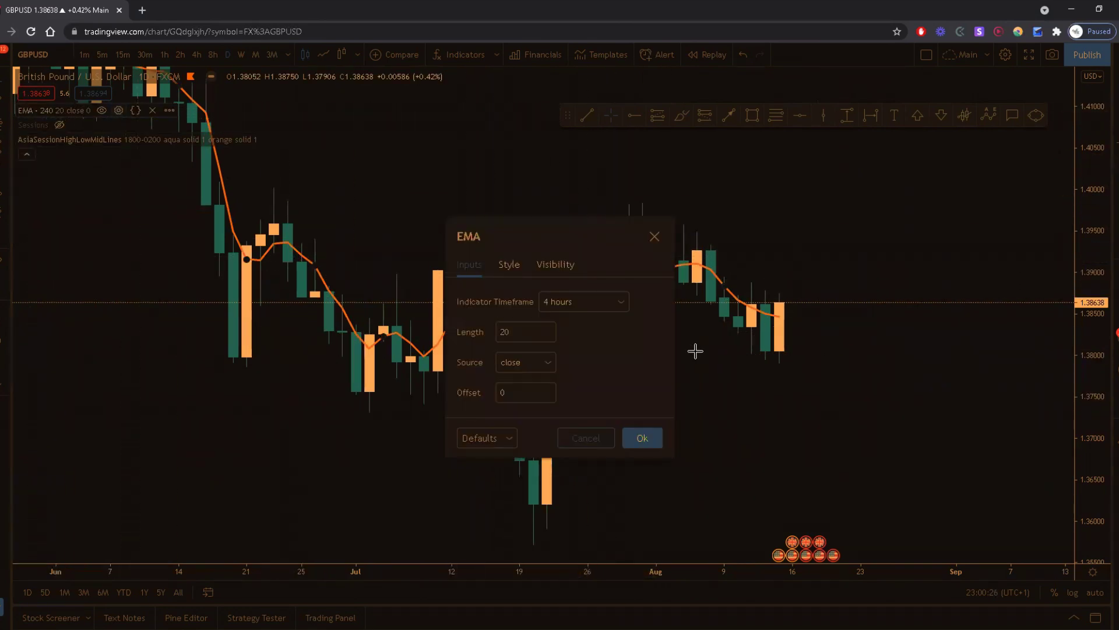
click(615, 303)
click(563, 519)
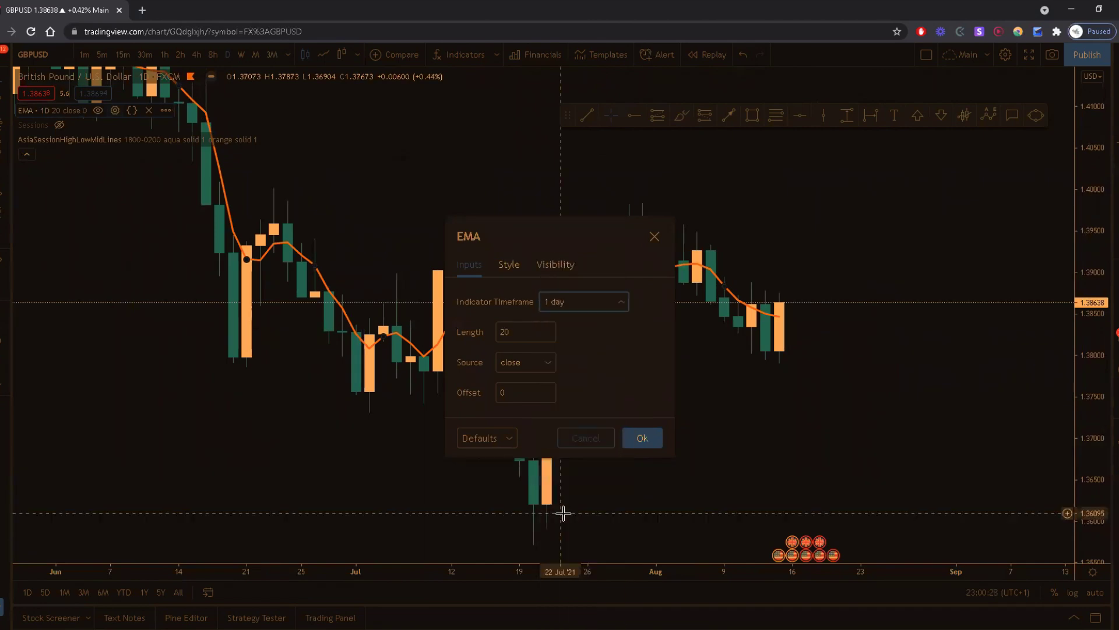
click(642, 438)
drag(717, 408, 529, 327)
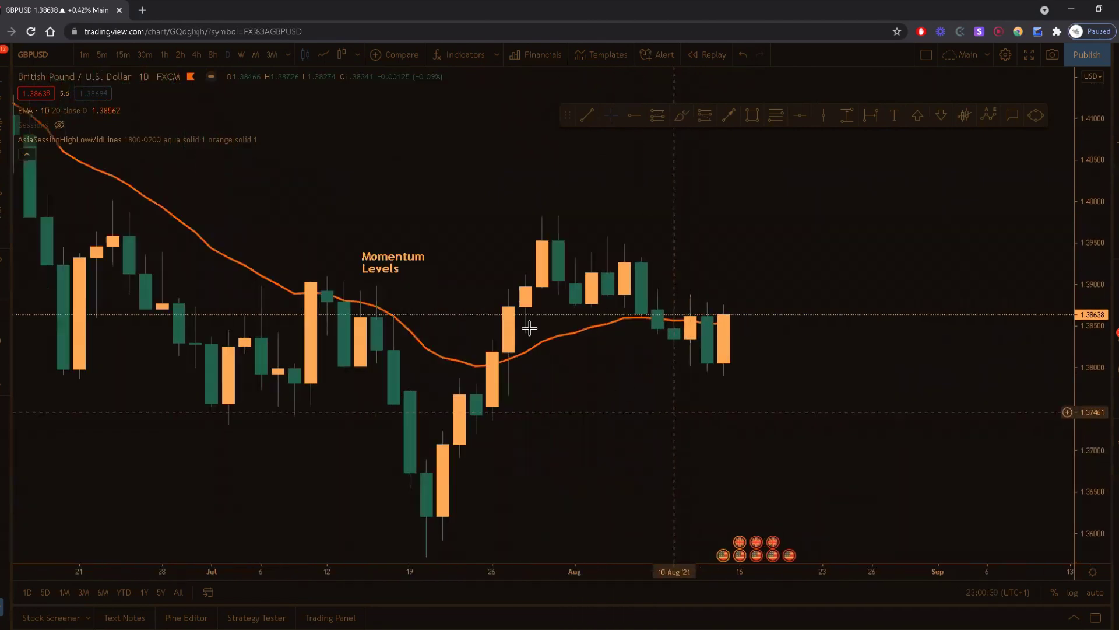
Examine price against the daily EMA on the 4-hour and 1-hour charts, from late July to early August.
click(196, 55)
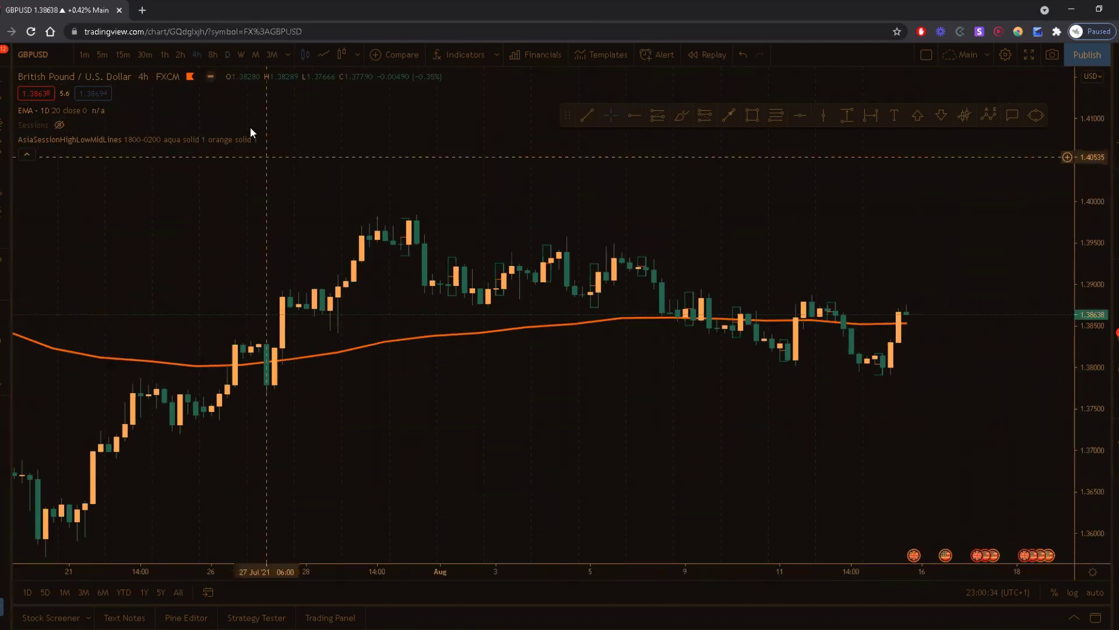
click(164, 55)
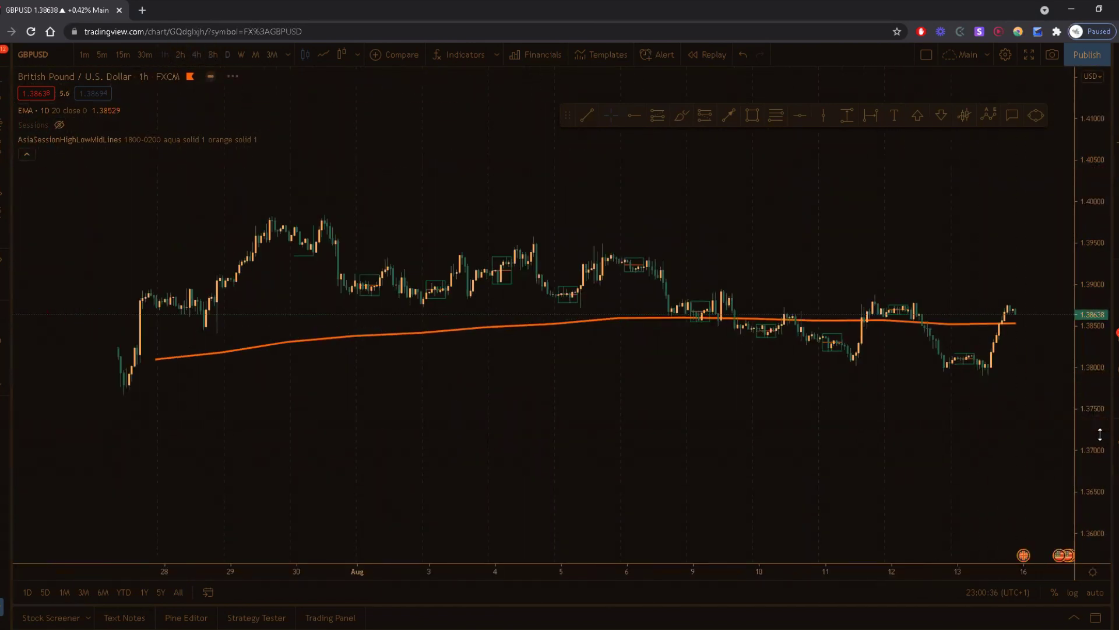
drag(572, 390, 860, 488)
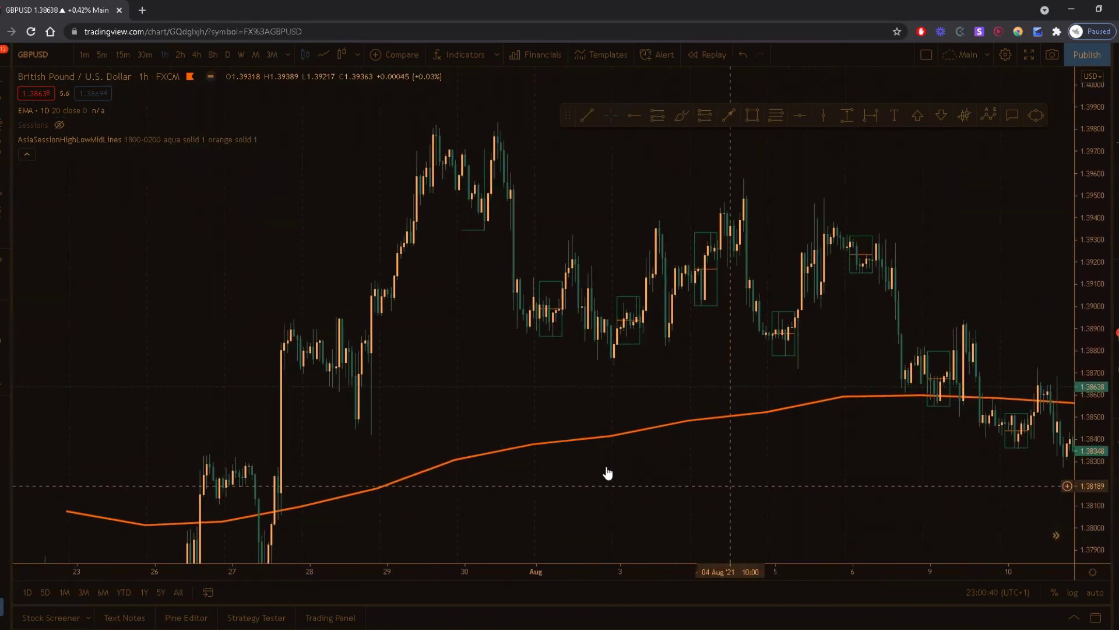
drag(554, 368, 587, 373)
scroll(566, 378, up, 1)
scroll(565, 378, up, 1)
scroll(587, 373, up, 2)
drag(1087, 456, 1057, 375)
drag(629, 394, 709, 397)
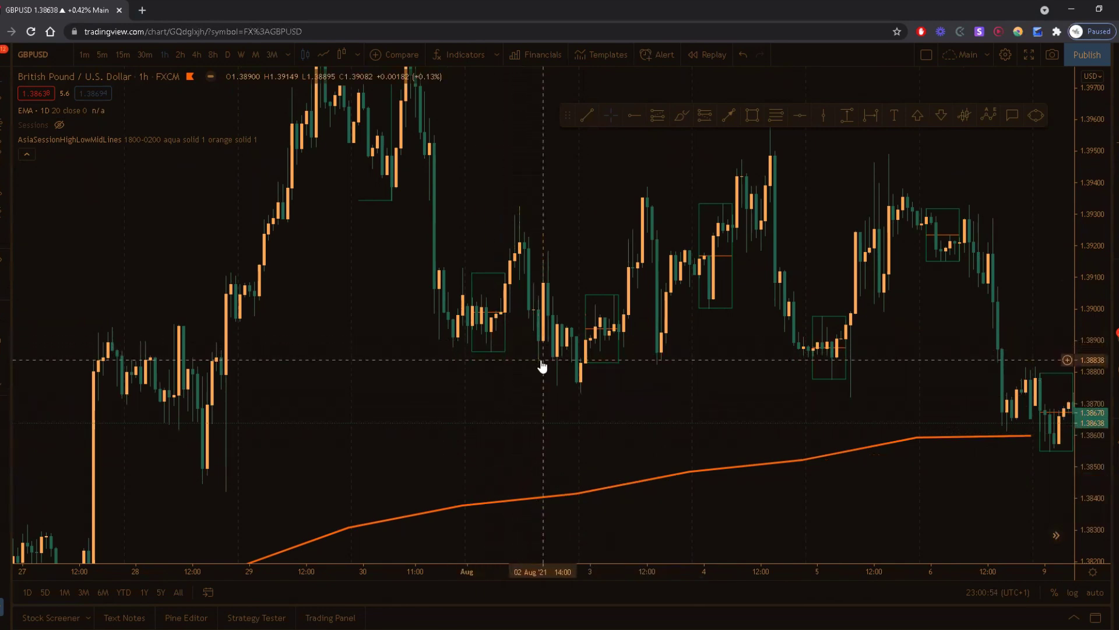
scroll(571, 270, up, 3)
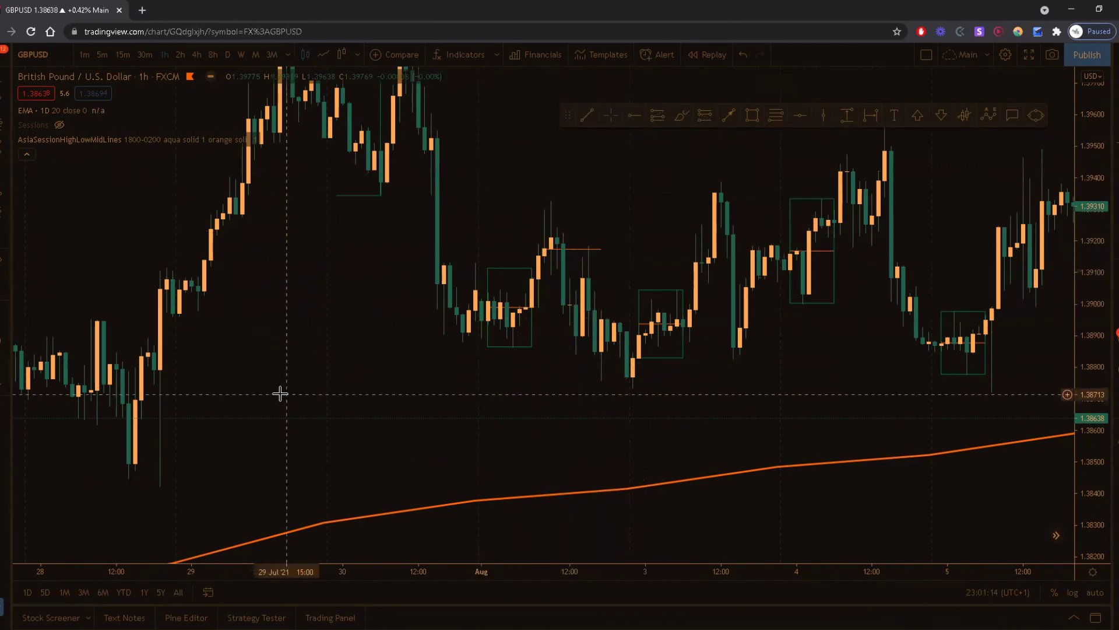
Draw a horizontal trend line at about 1.3884 from 28 July to 2 August, and clear it from the chart.
click(587, 115)
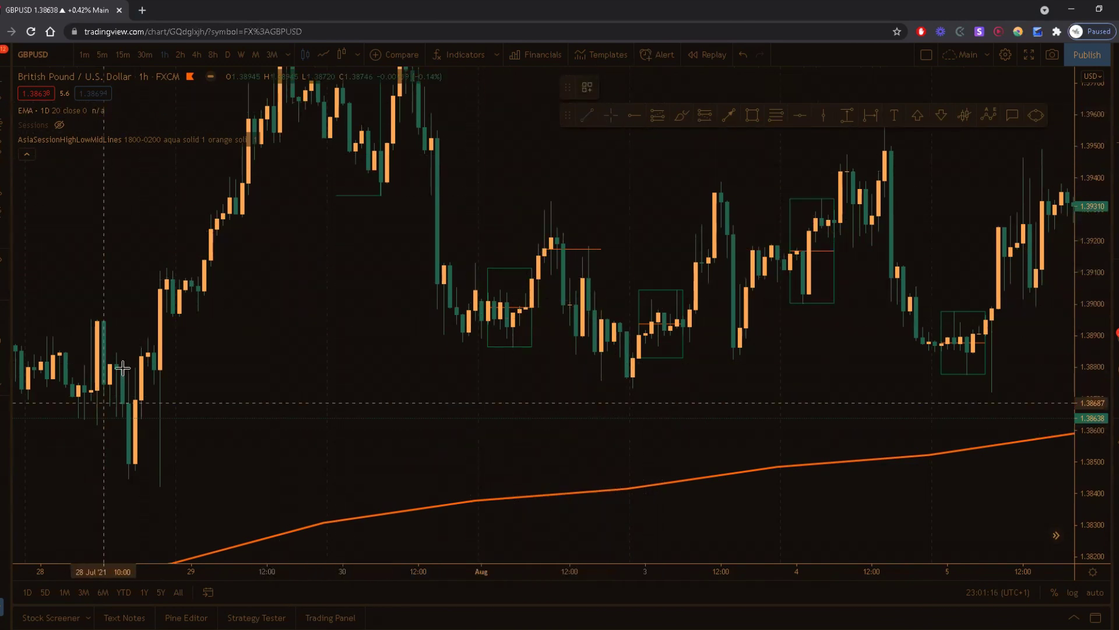
click(142, 353)
click(581, 353)
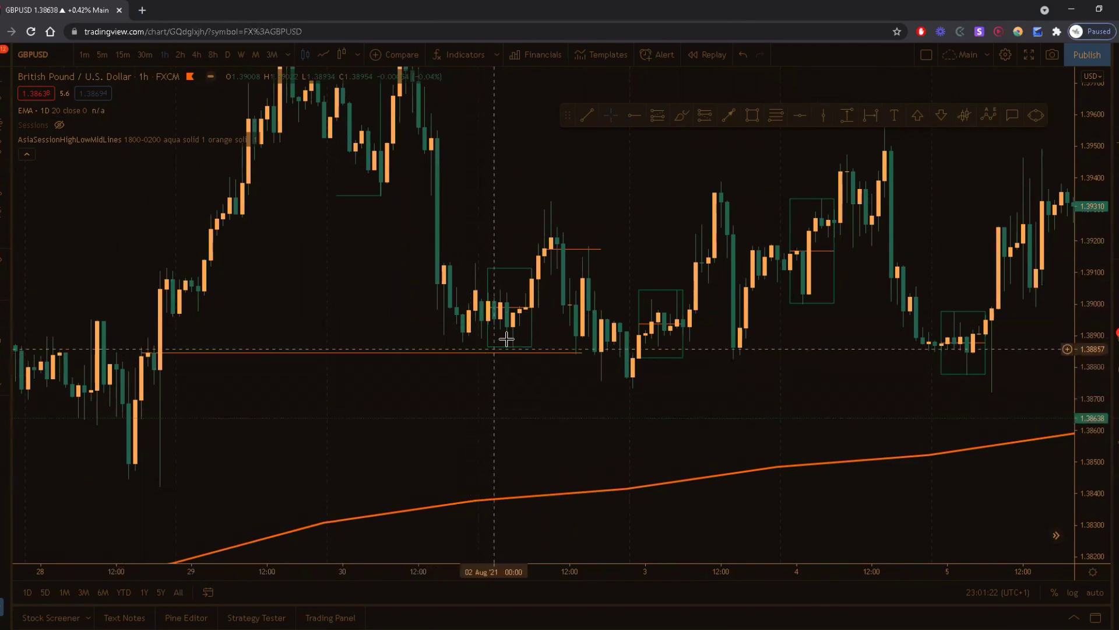
click(2, 410)
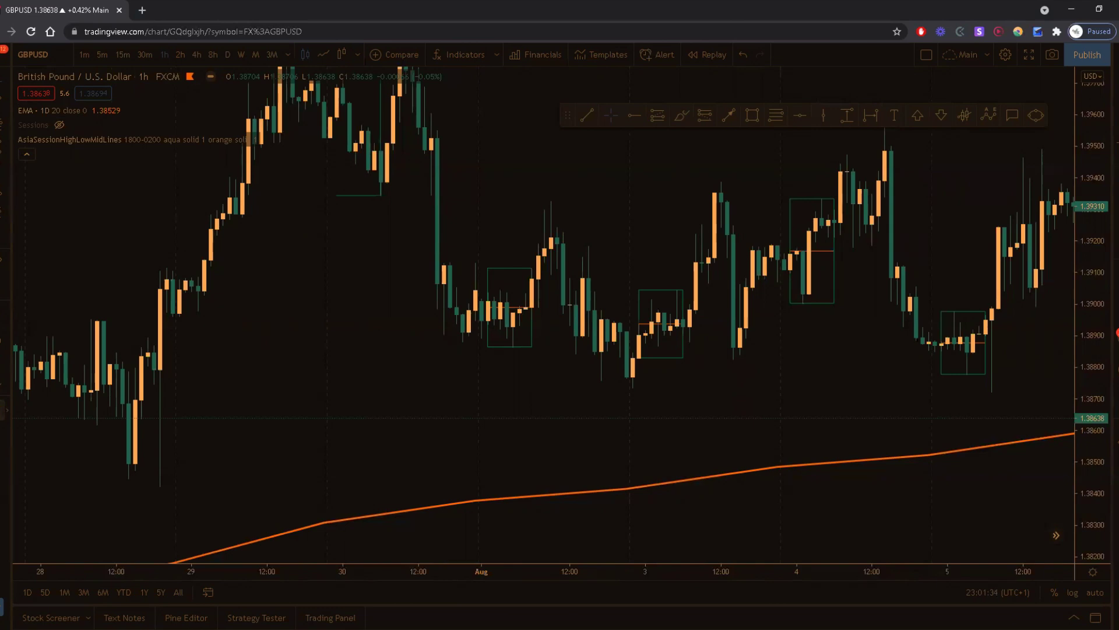
Examine how price moves around the Asian range boxes from late July to 10 August on the 1-hour chart.
scroll(847, 400, down, 5)
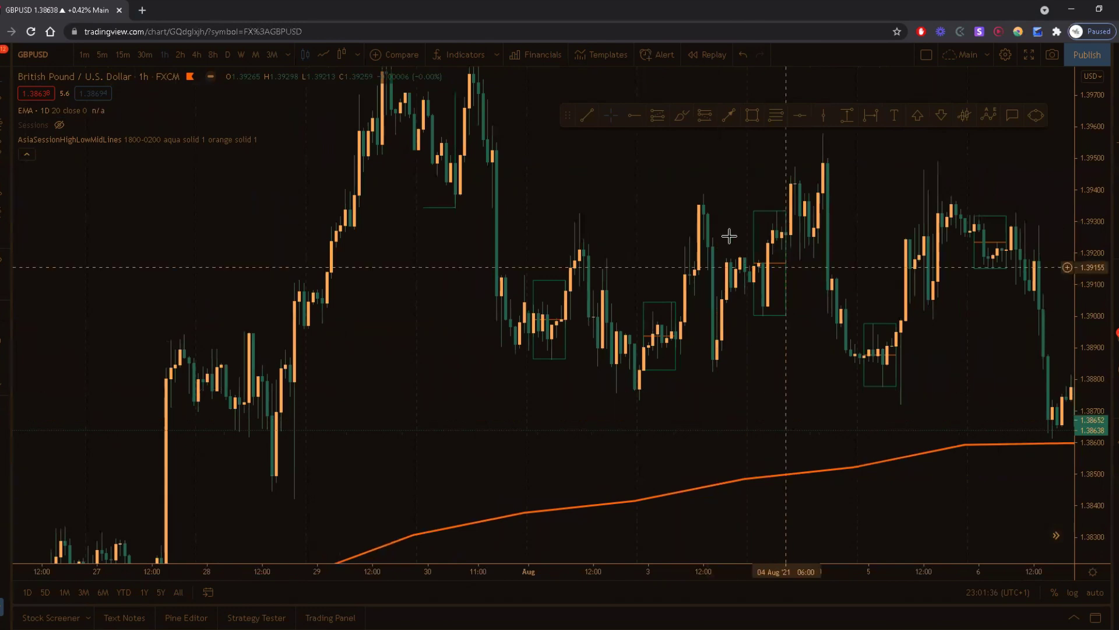
scroll(735, 380, right, 5)
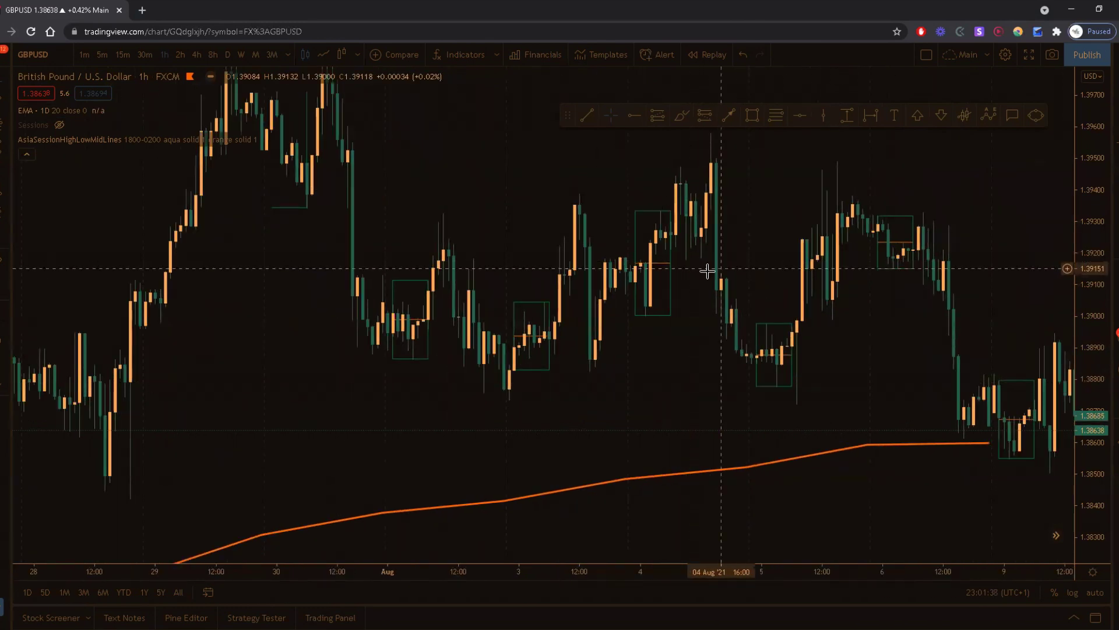
scroll(688, 303, up, 1)
drag(644, 358, 611, 358)
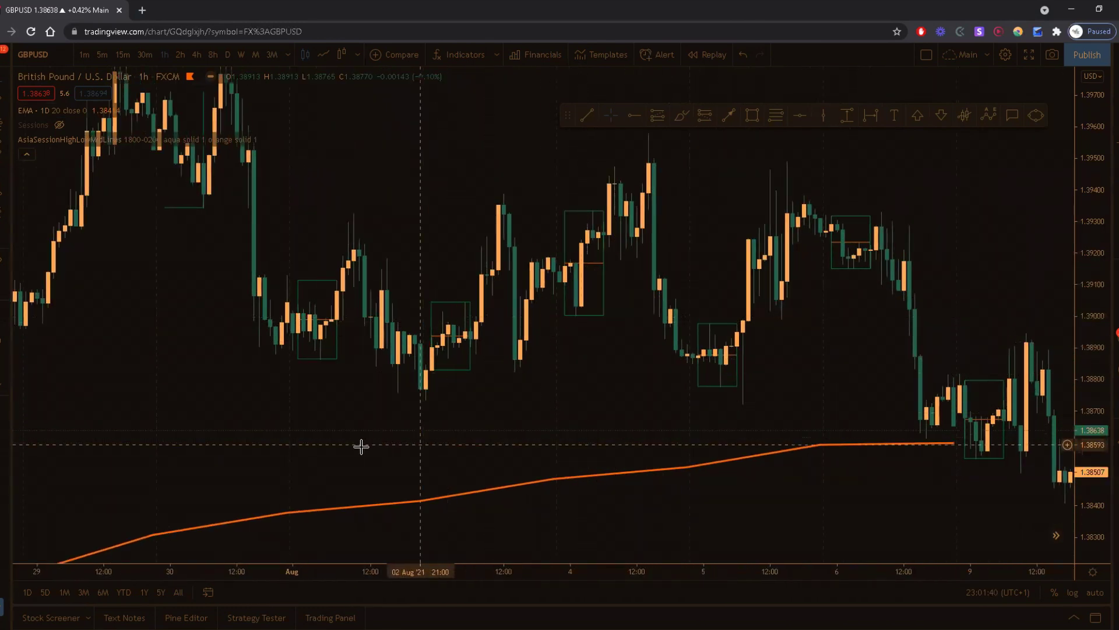
scroll(312, 393, left, 5)
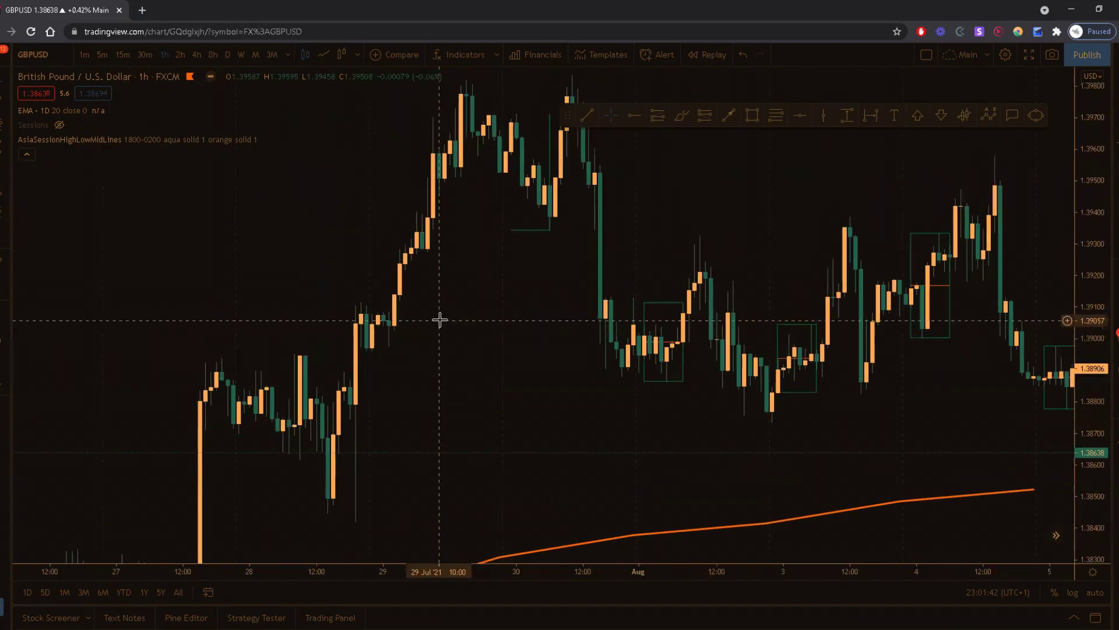
scroll(704, 363, right, 2)
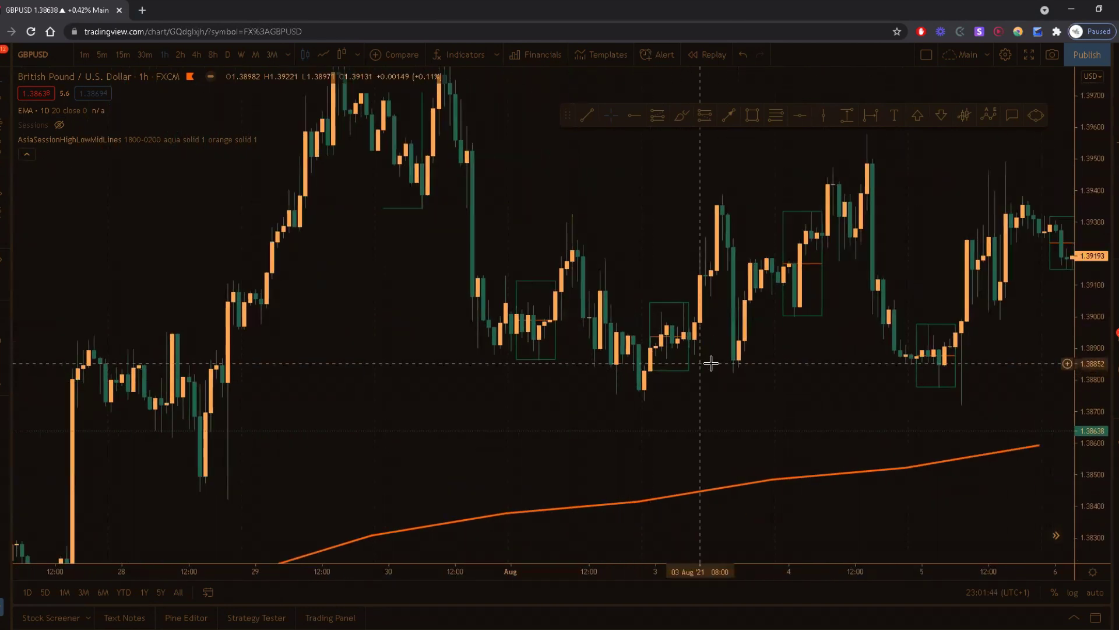
scroll(730, 355, right, 3)
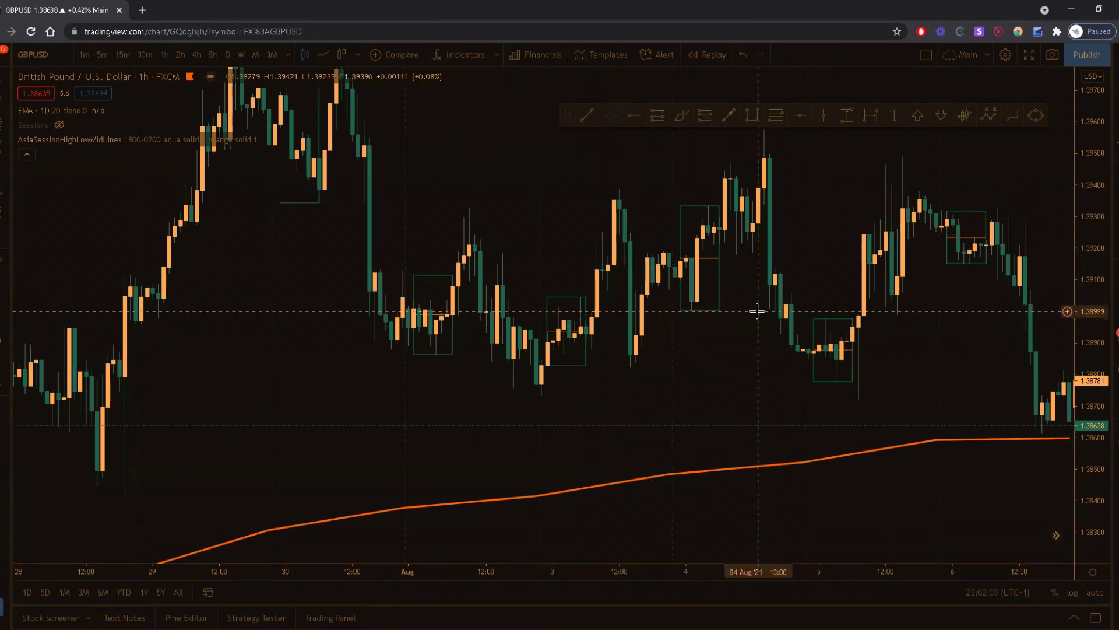
drag(834, 237, 607, 232)
scroll(347, 181, down, 2)
scroll(194, 170, down, 2)
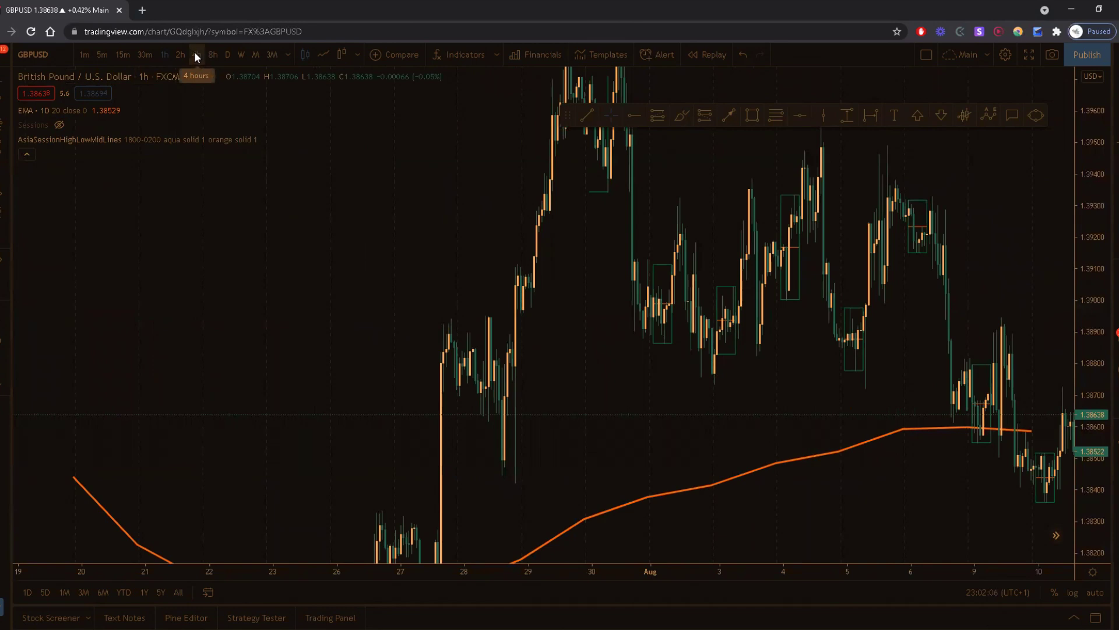
Return to the 4-hour chart, hide the EMA and collapse the indicator list.
click(196, 53)
click(613, 535)
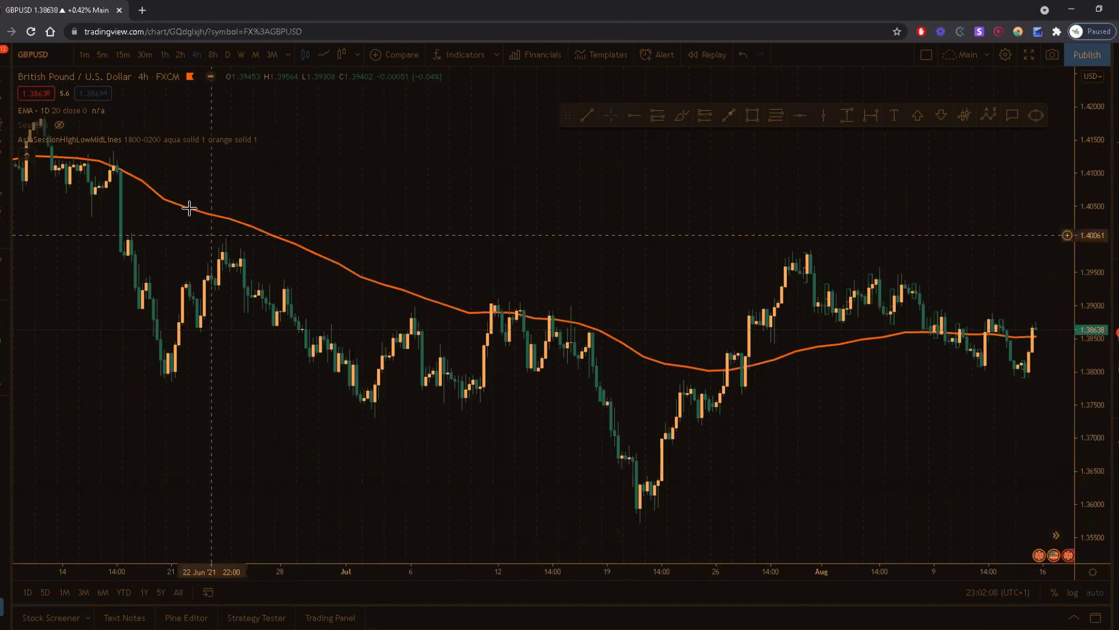
click(96, 109)
click(26, 153)
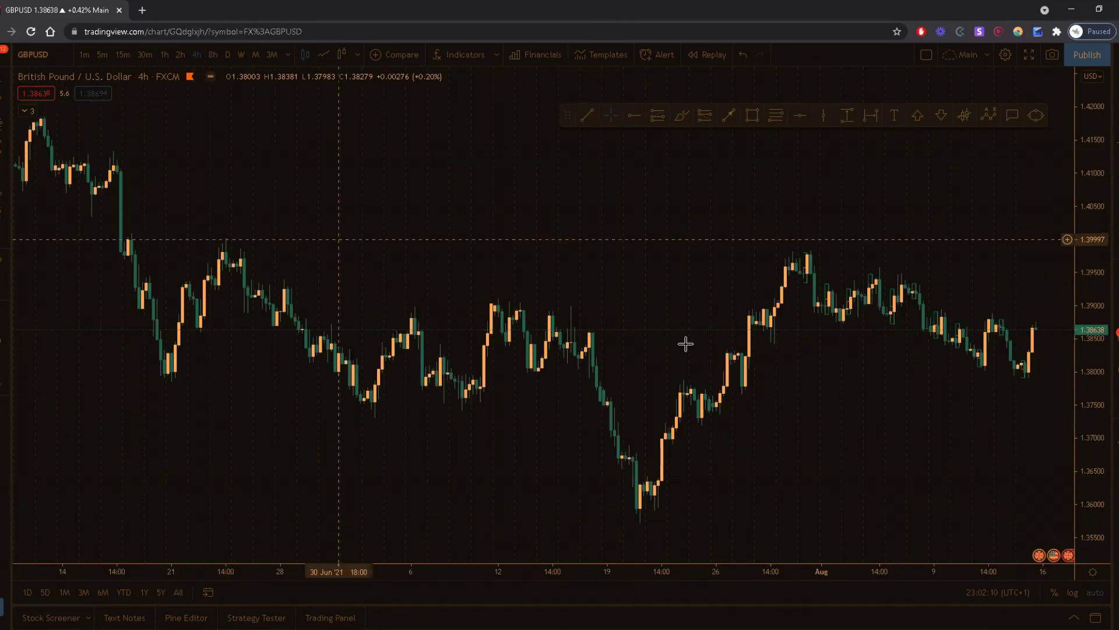
Draw a horizontal trend line at about 1.3894 from the 27 July highs to 3 August.
scroll(899, 417, up, 5)
drag(900, 417, 877, 444)
scroll(877, 443, up, 4)
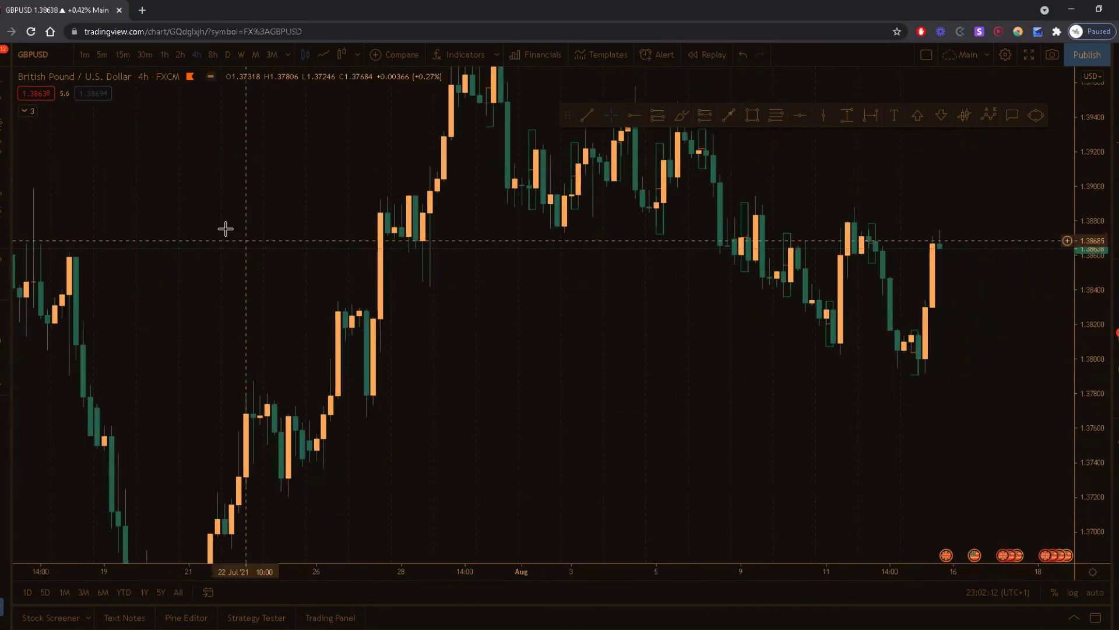
drag(602, 328, 652, 379)
scroll(645, 378, up, 2)
drag(570, 354, 652, 398)
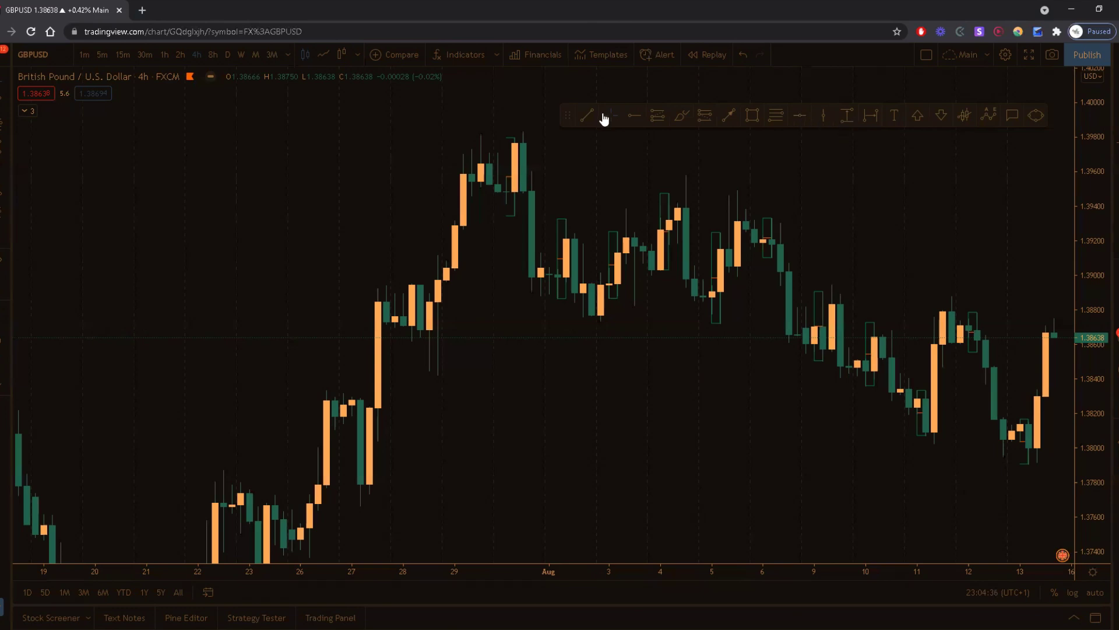
click(399, 285)
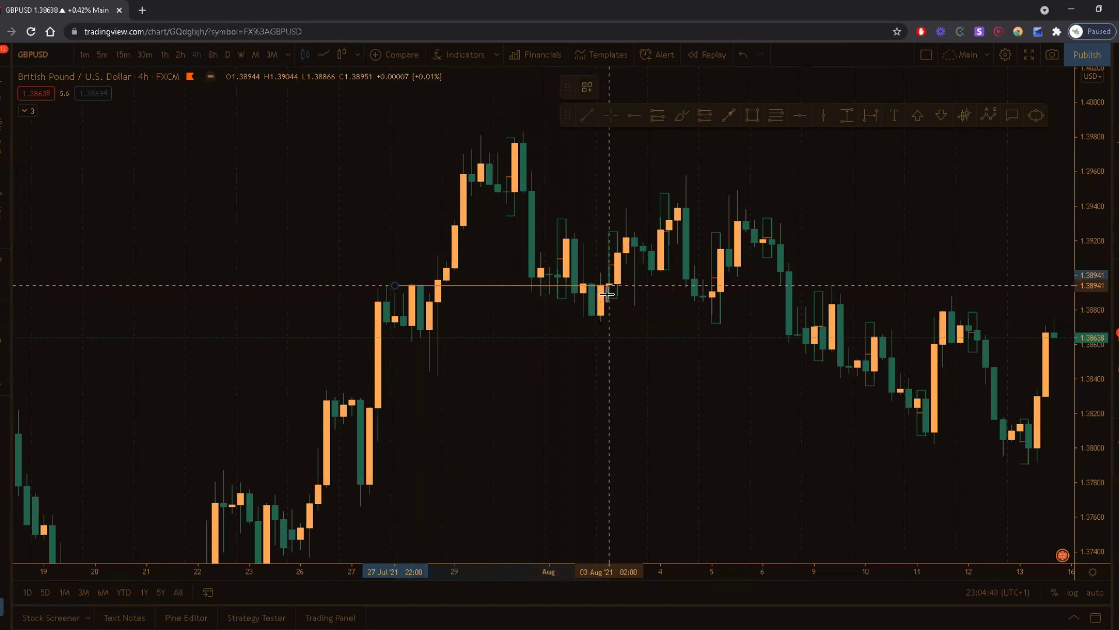
click(625, 307)
scroll(783, 330, up, 2)
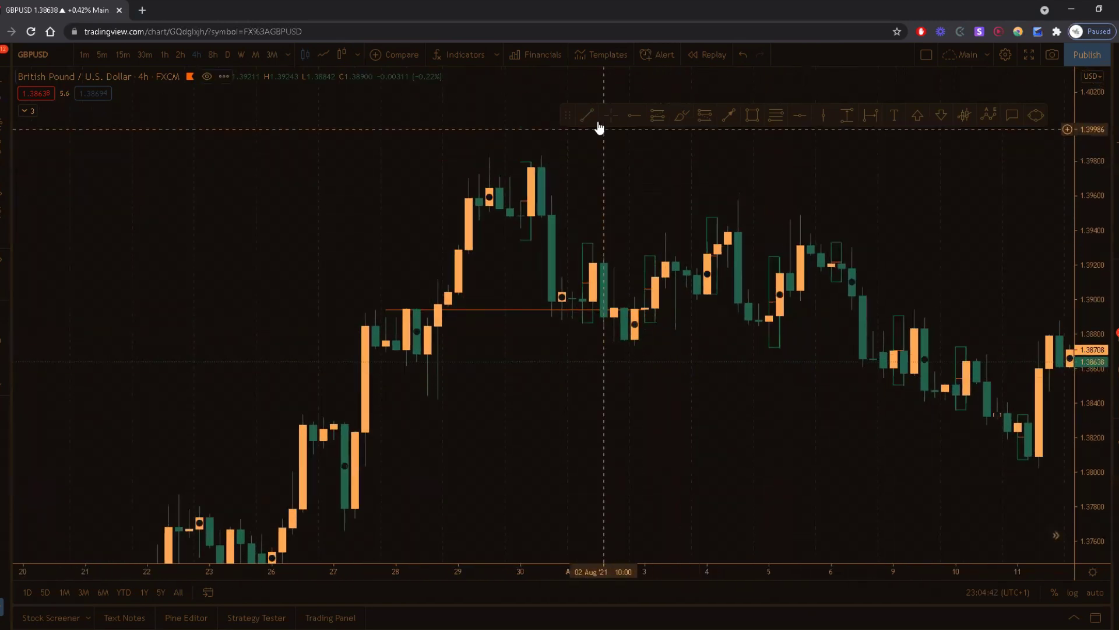
Draw a horizontal trend line at about 1.3934 from the 30 July Asian range low to 3 August.
click(520, 239)
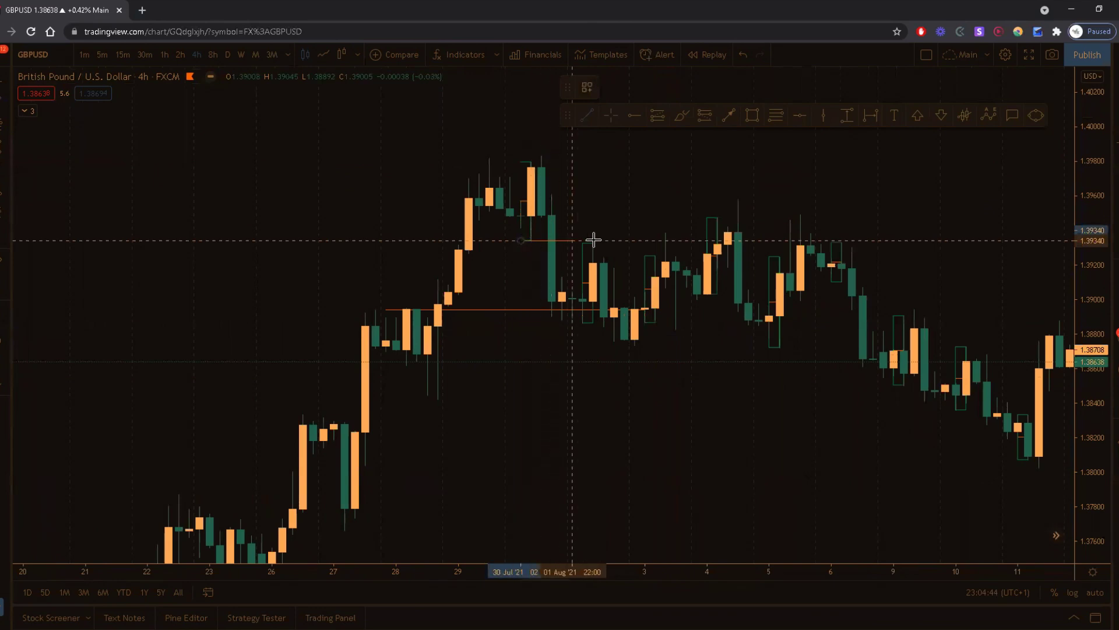
click(674, 239)
drag(622, 199, 608, 176)
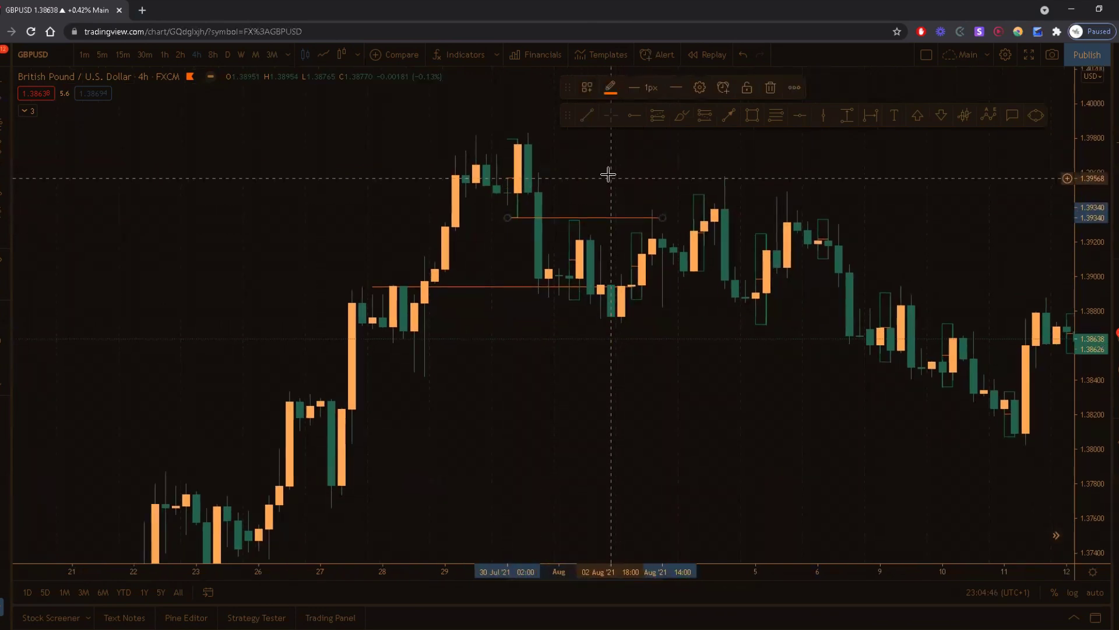
Draw a horizontal trend line at about 1.3828 from the 26 July high to 10 August.
click(586, 119)
click(300, 401)
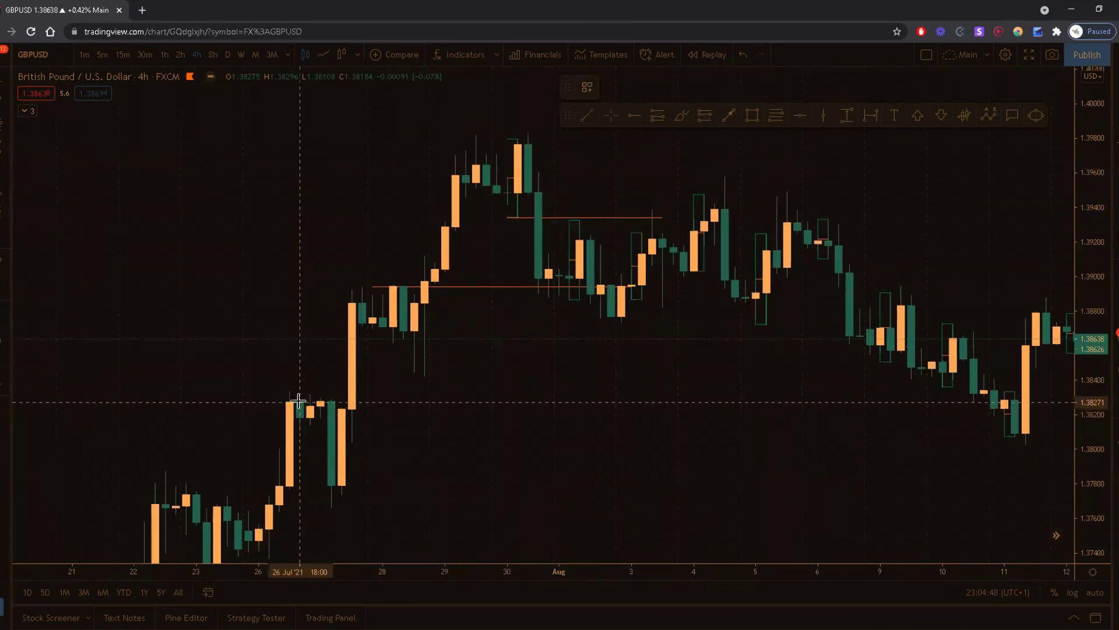
click(986, 401)
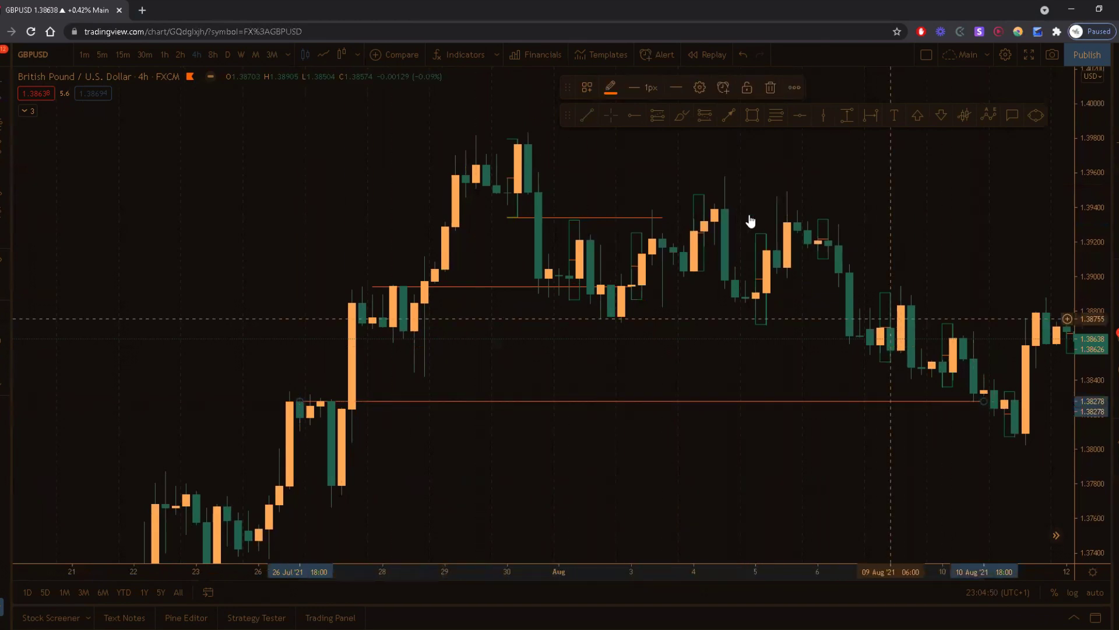
key(Escape)
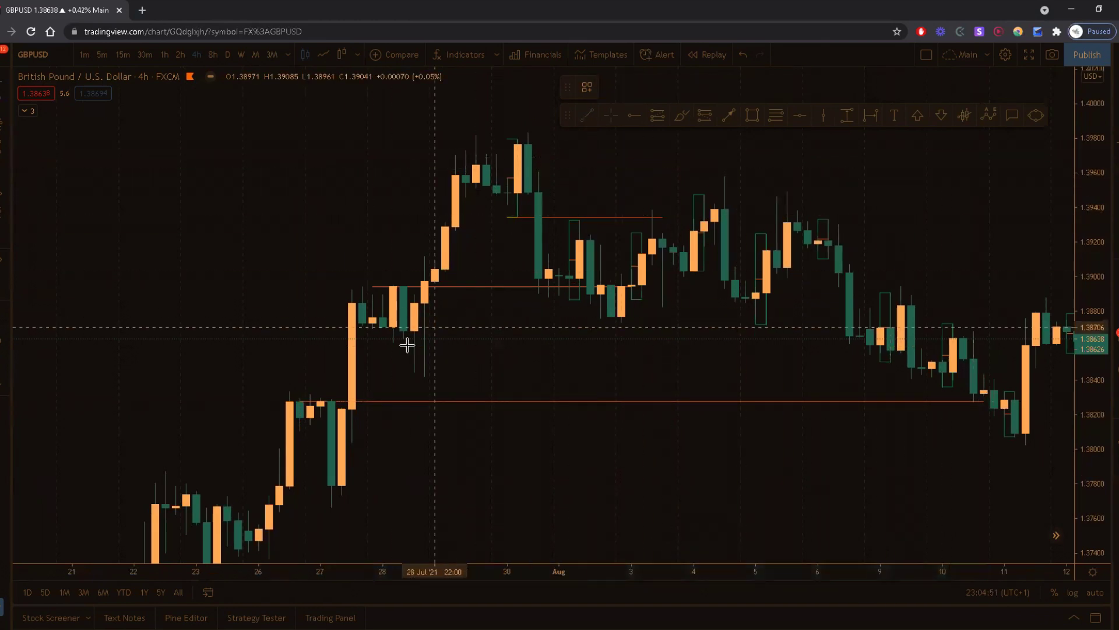
Draw a horizontal trend line at about 1.3843 from 28 July to 10 August.
click(383, 375)
click(962, 376)
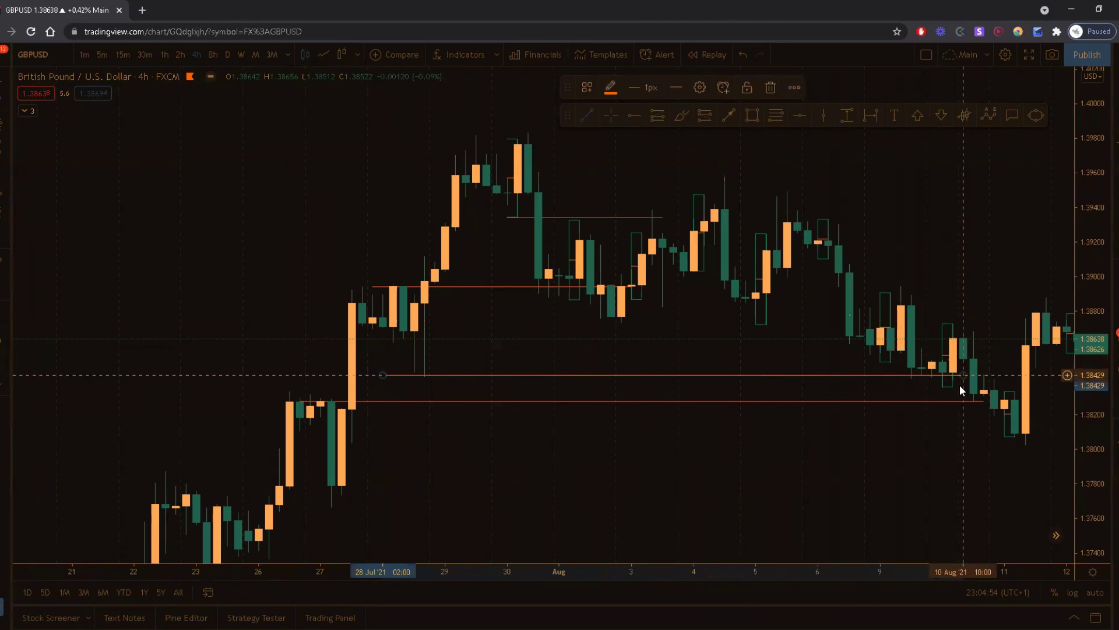
drag(870, 203, 943, 230)
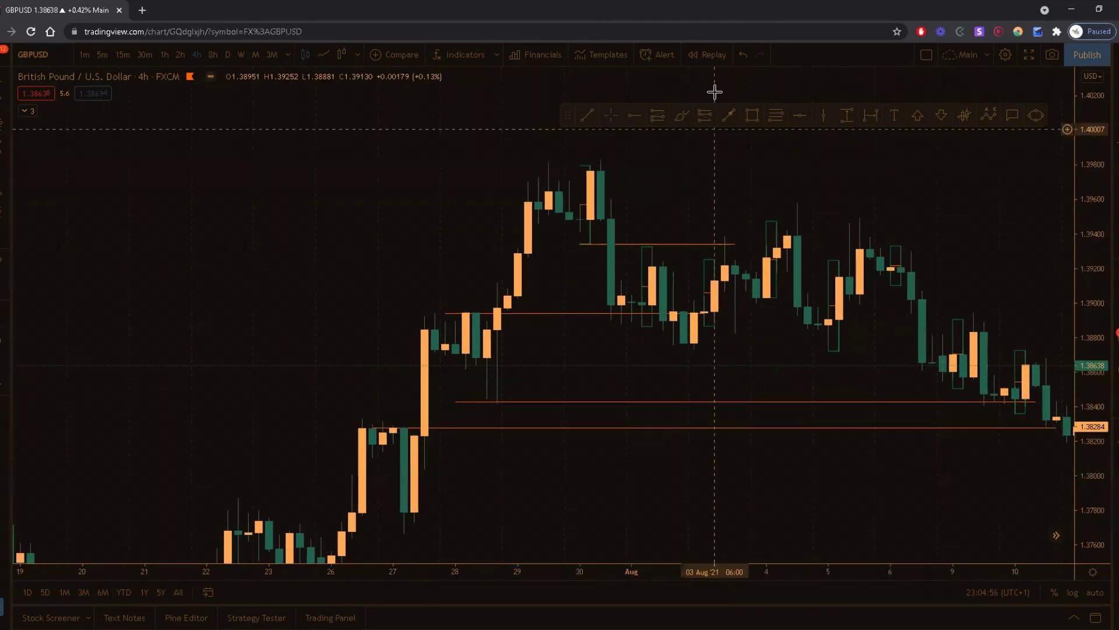
Start a bar replay from 2 August 22:00 and switch the chart to the 1-hour timeframe.
click(707, 54)
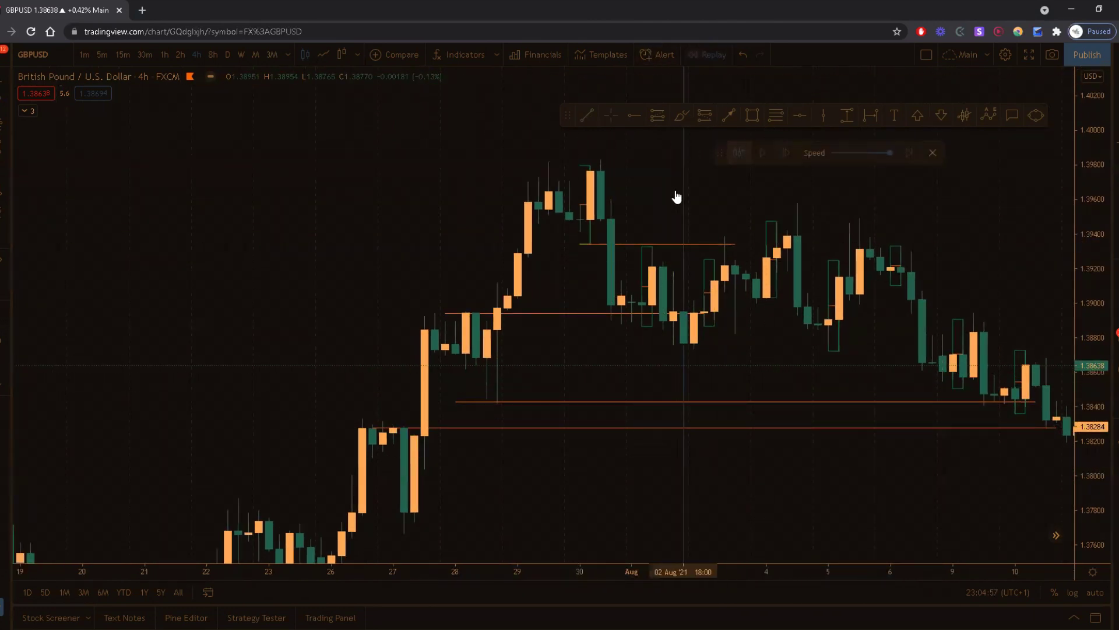
click(691, 284)
click(164, 56)
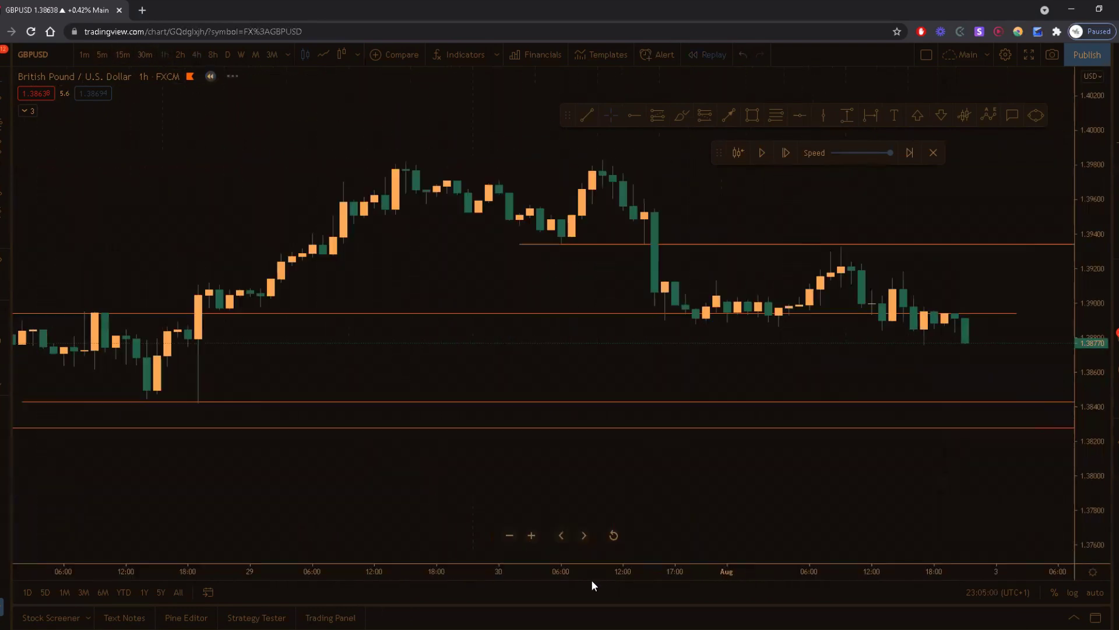
Examine how price reacts to the Asian range boxes and drawn levels from 28 July to 2 August.
scroll(840, 330, up, 3)
drag(809, 342, 656, 373)
drag(1095, 374, 1090, 119)
drag(984, 238, 969, 401)
scroll(969, 401, up, 3)
drag(874, 311, 854, 343)
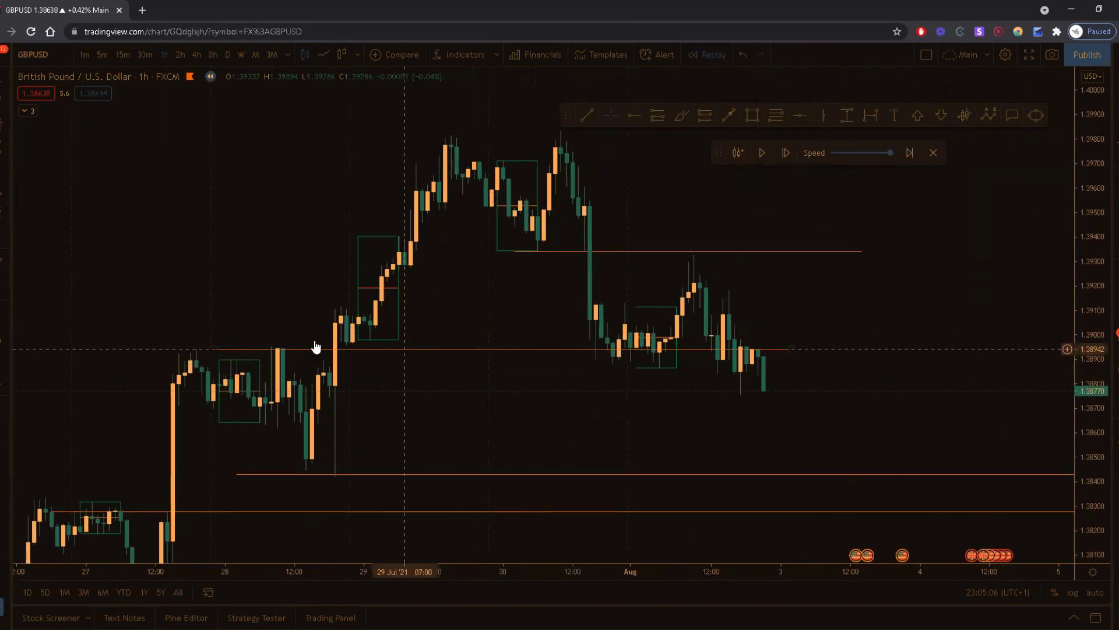
scroll(596, 298, up, 4)
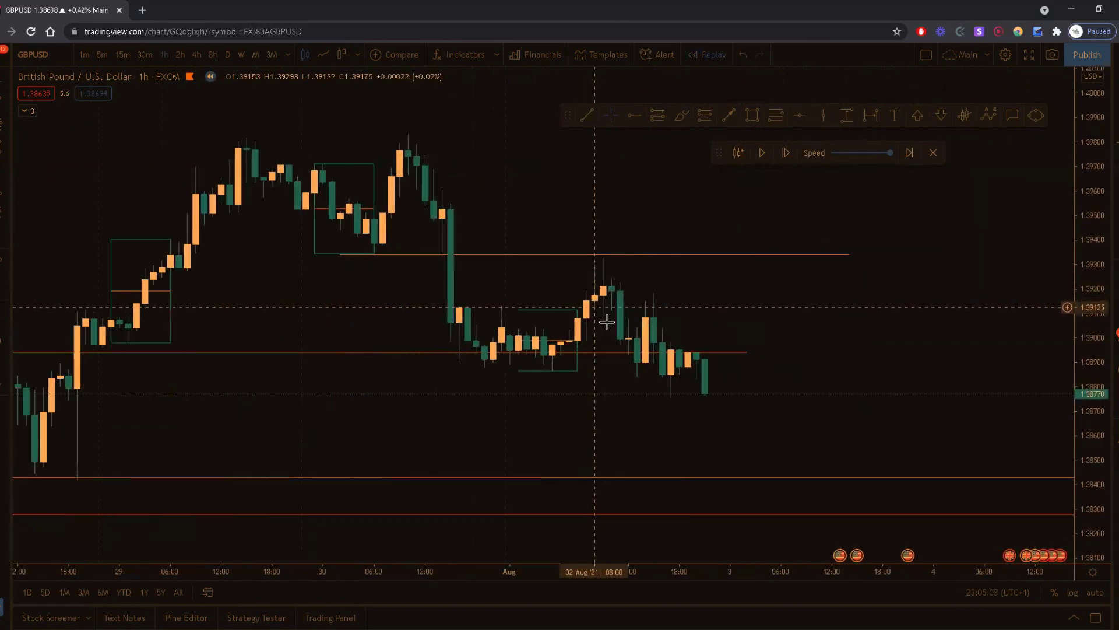
drag(646, 380, 637, 385)
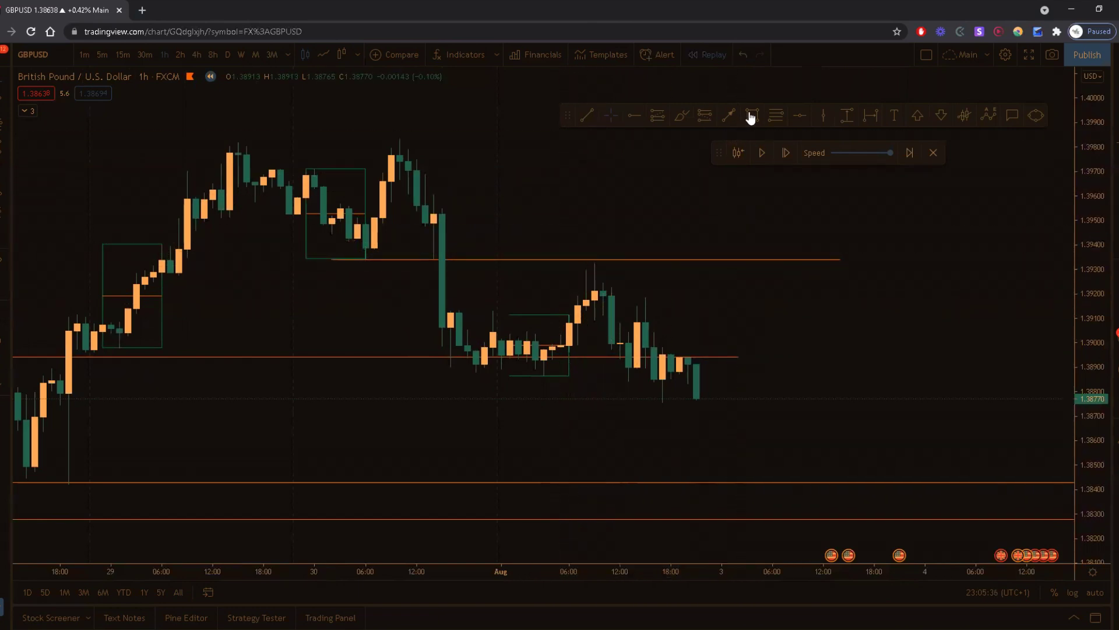
Mark the 2 August high with a rectangle at about 1.3929–1.3937, and draw a short horizontal trend line at about 1.3917 from 08:00 to 16:00.
drag(578, 253, 620, 273)
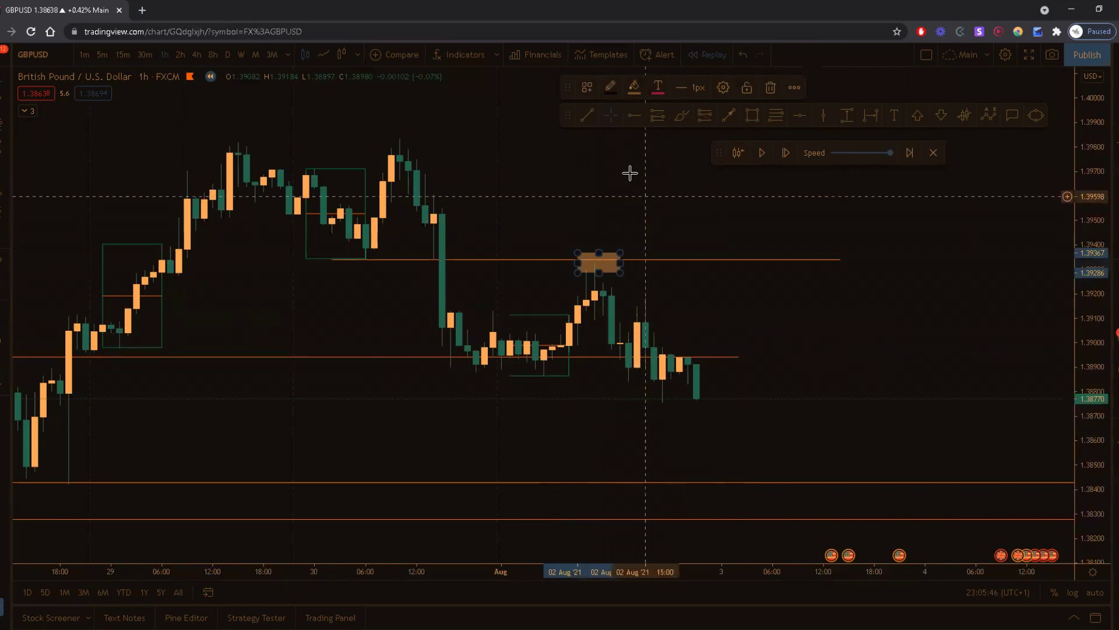
click(587, 116)
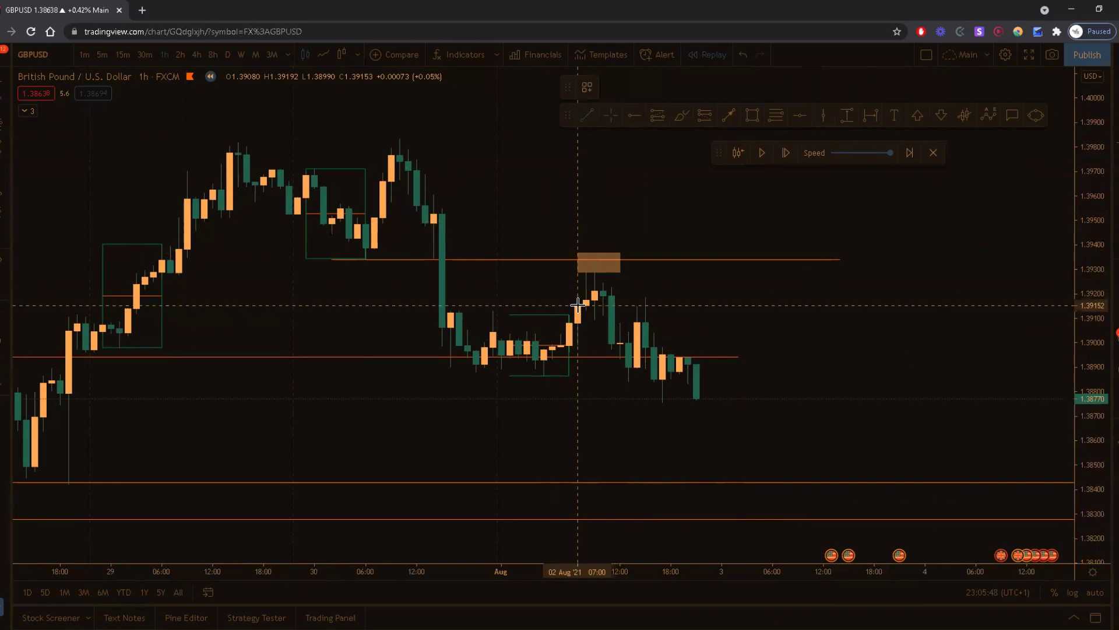
click(586, 302)
click(654, 301)
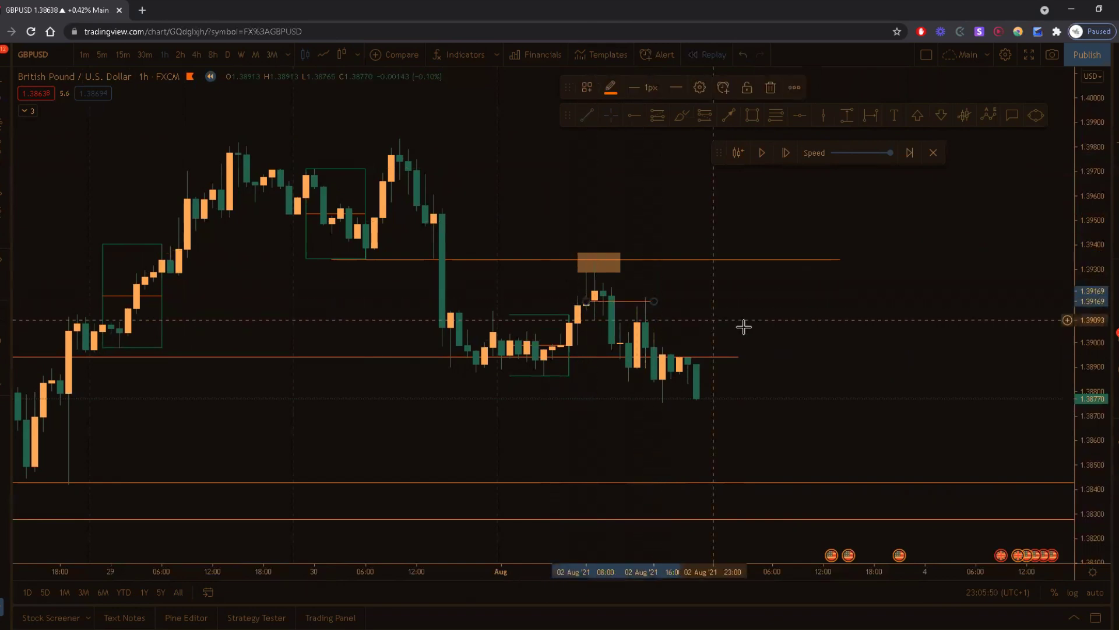
click(745, 327)
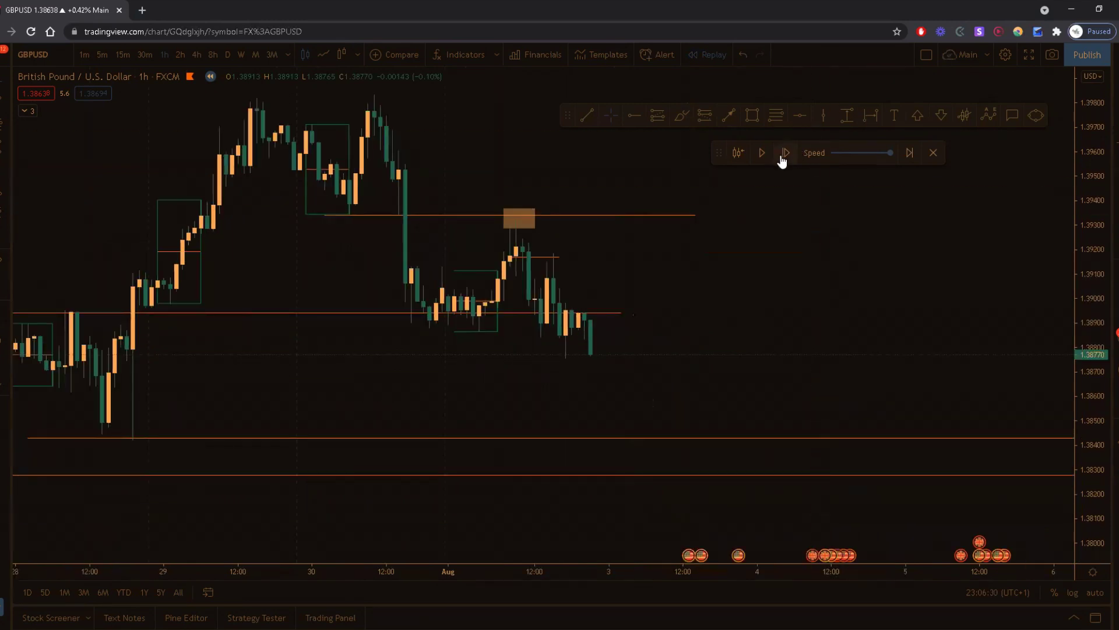
Switch to the 4-hour chart and advance the replay to the 3 August 14:00 candle.
click(781, 153)
click(196, 54)
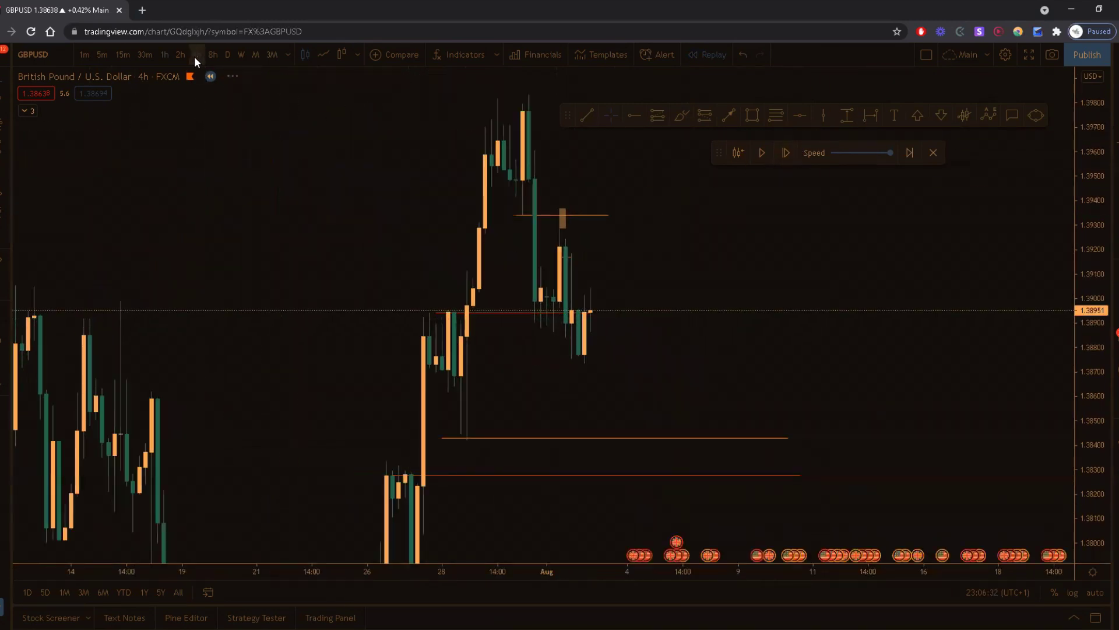
drag(1085, 332, 1085, 375)
drag(861, 338, 989, 350)
scroll(985, 347, up, 4)
click(785, 157)
click(784, 156)
click(784, 156)
drag(716, 264, 838, 270)
drag(769, 282, 804, 290)
scroll(805, 290, up, 3)
drag(707, 302, 709, 327)
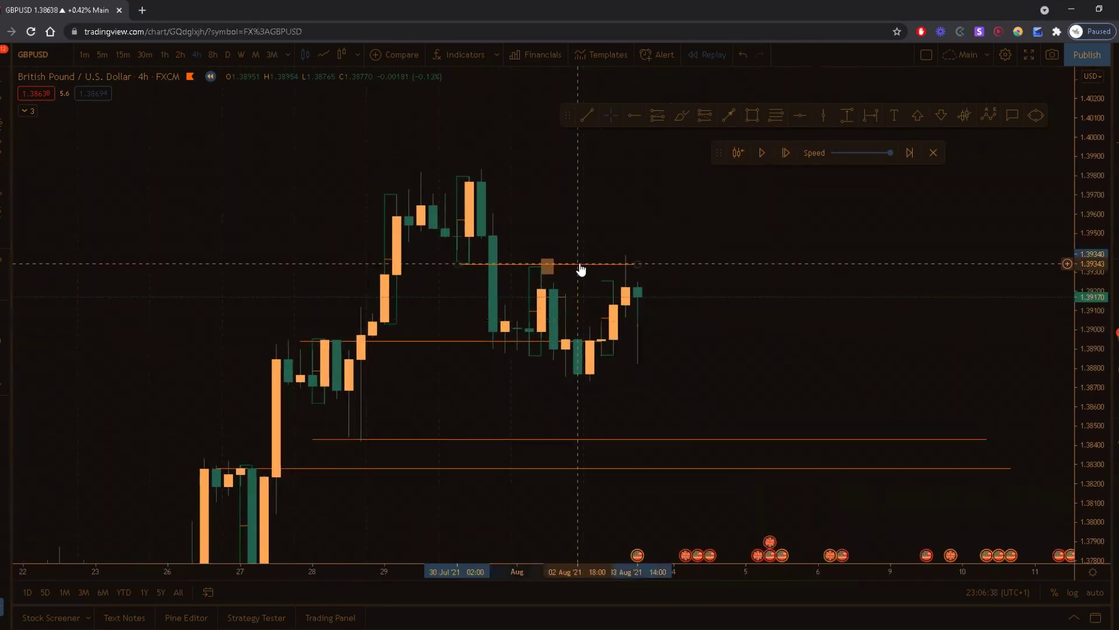
Delete the 1.3934 trend line and the rectangle marking the 2 August high.
click(578, 264)
drag(645, 243, 670, 246)
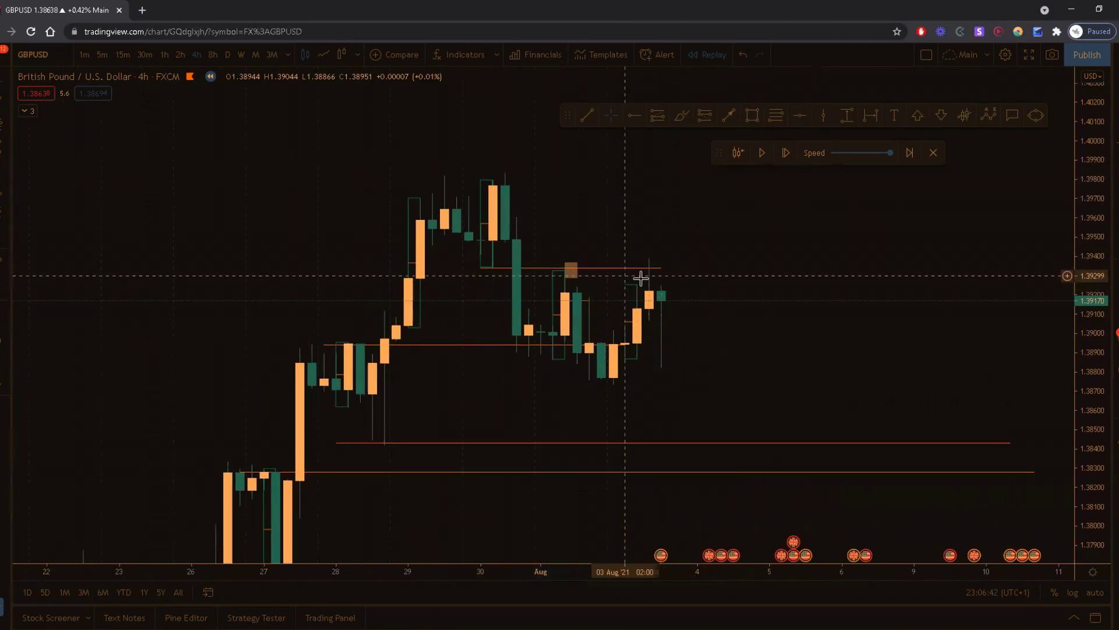
click(593, 269)
key(Delete)
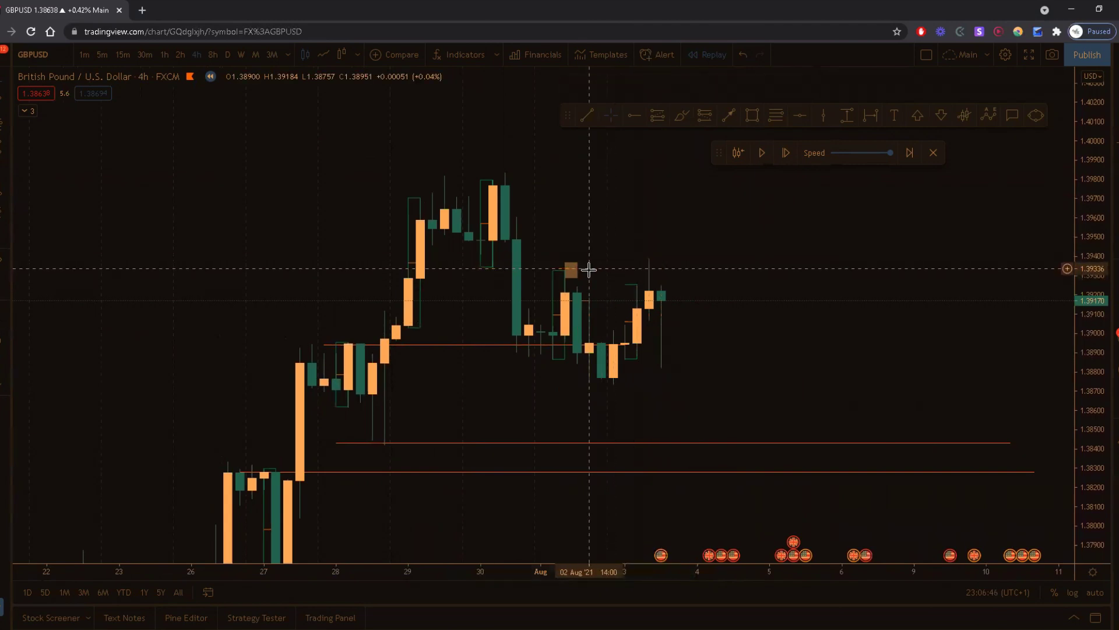
drag(590, 263, 593, 262)
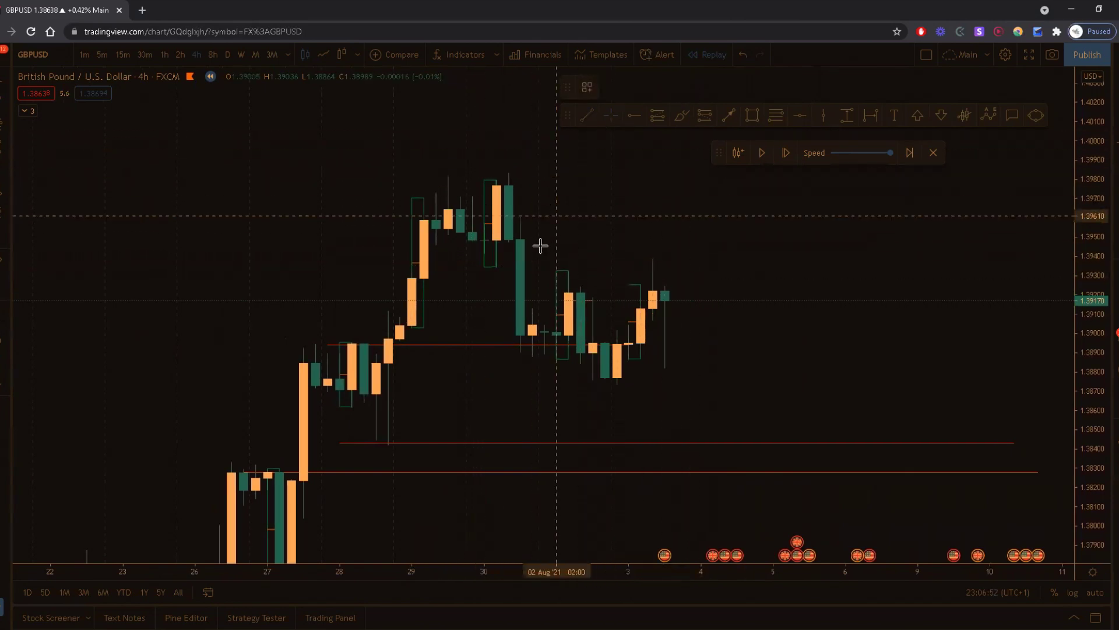
Draw a horizontal trend line at about 1.3934 from the 30 July Asian range low to 5 August.
click(484, 267)
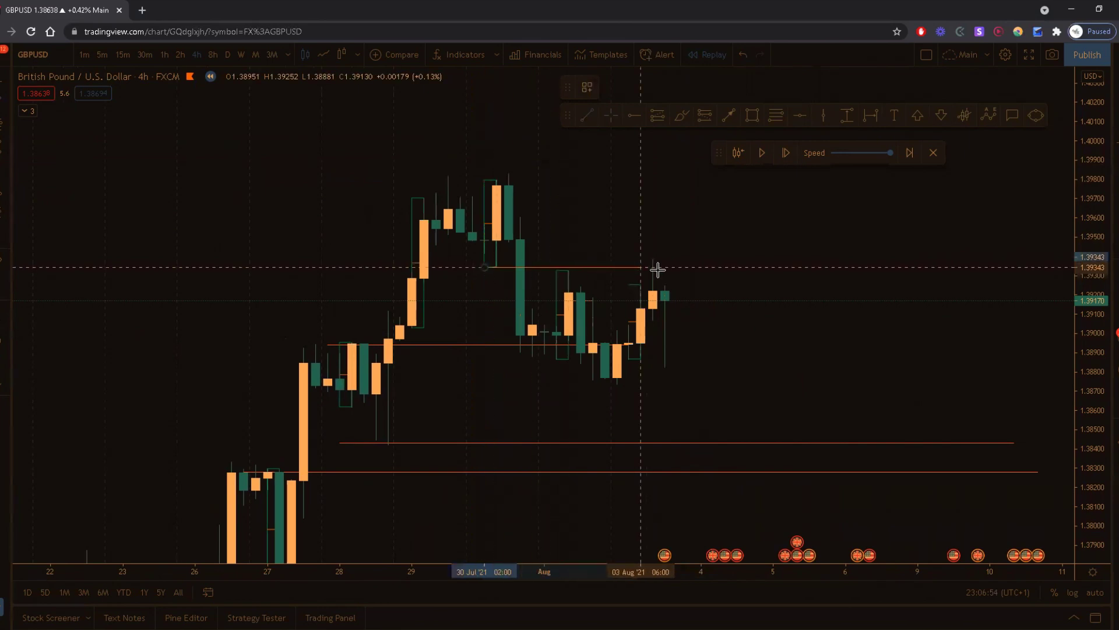
click(785, 281)
click(674, 203)
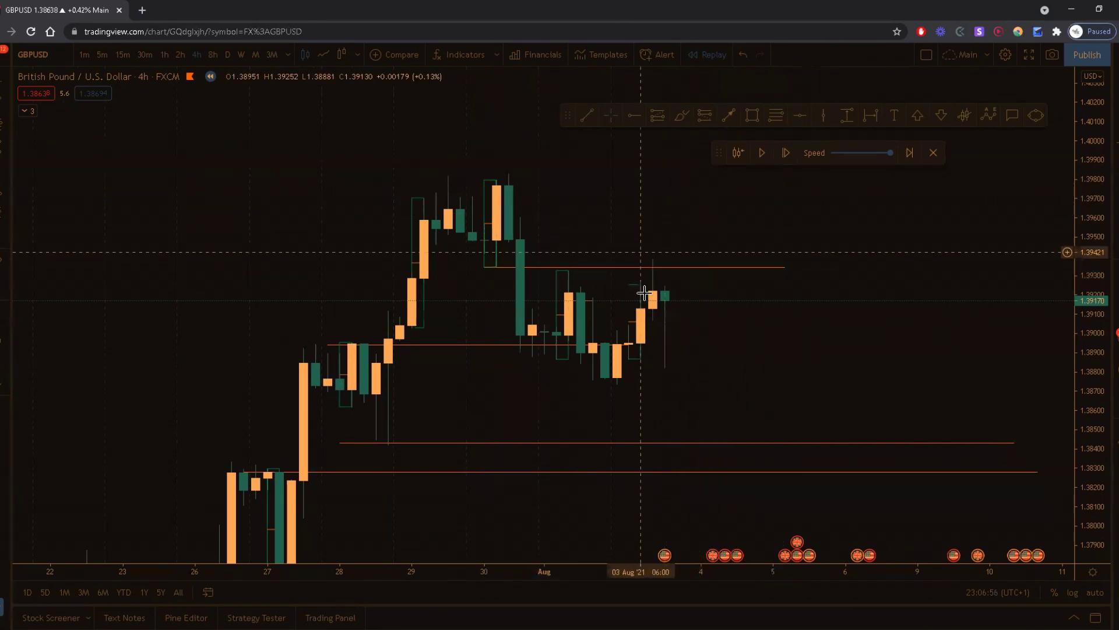
Draw a horizontal trend line at about 1.3933 from the 2 August high to 5 August.
click(588, 113)
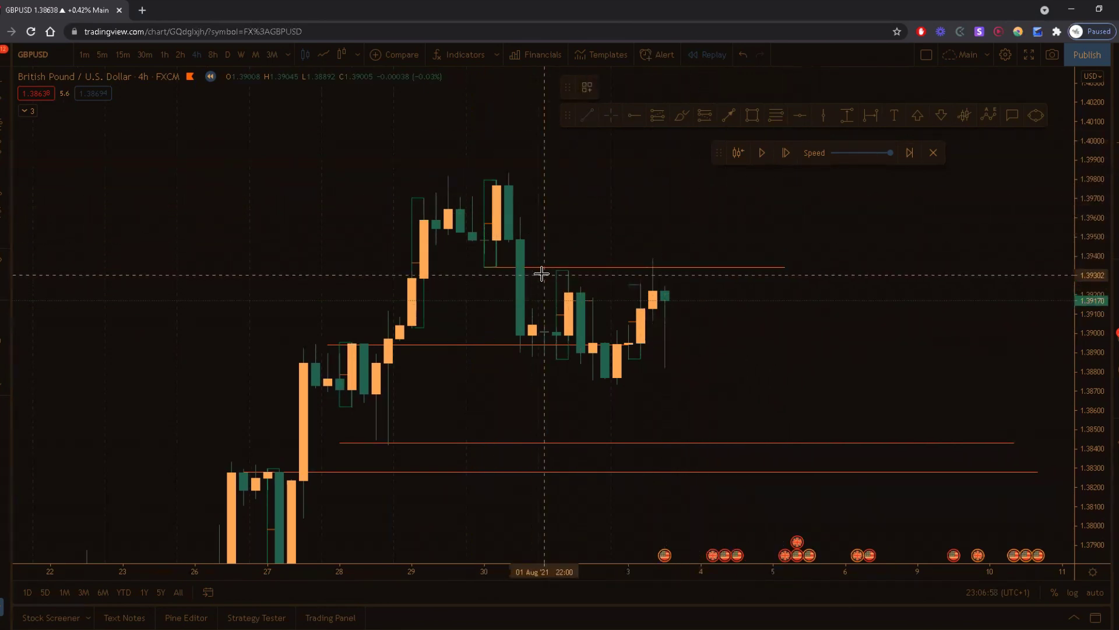
click(553, 270)
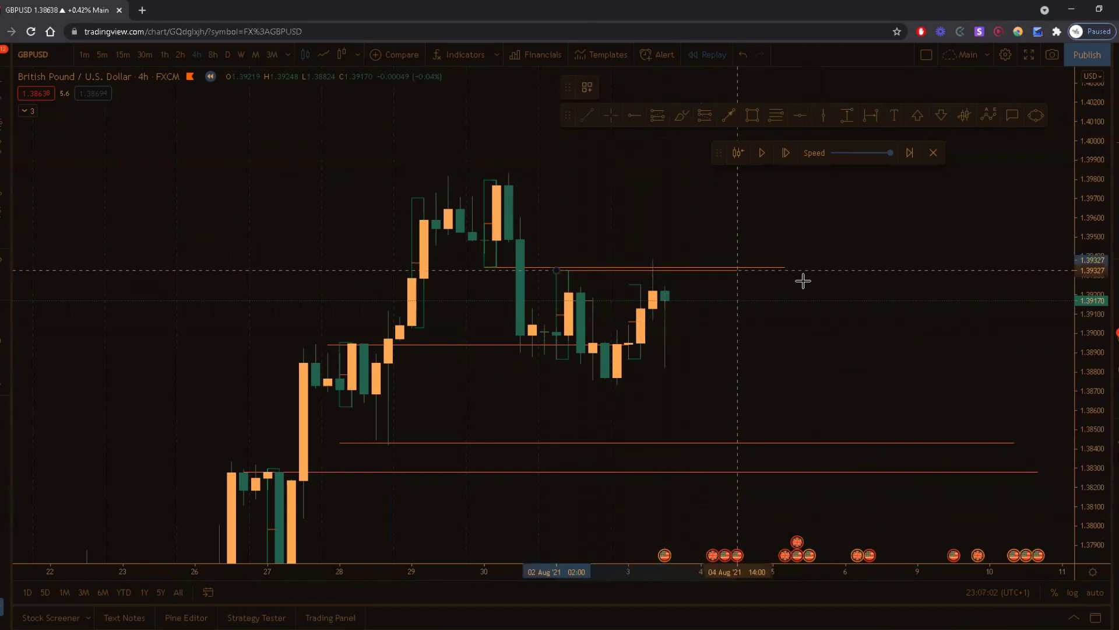
click(780, 275)
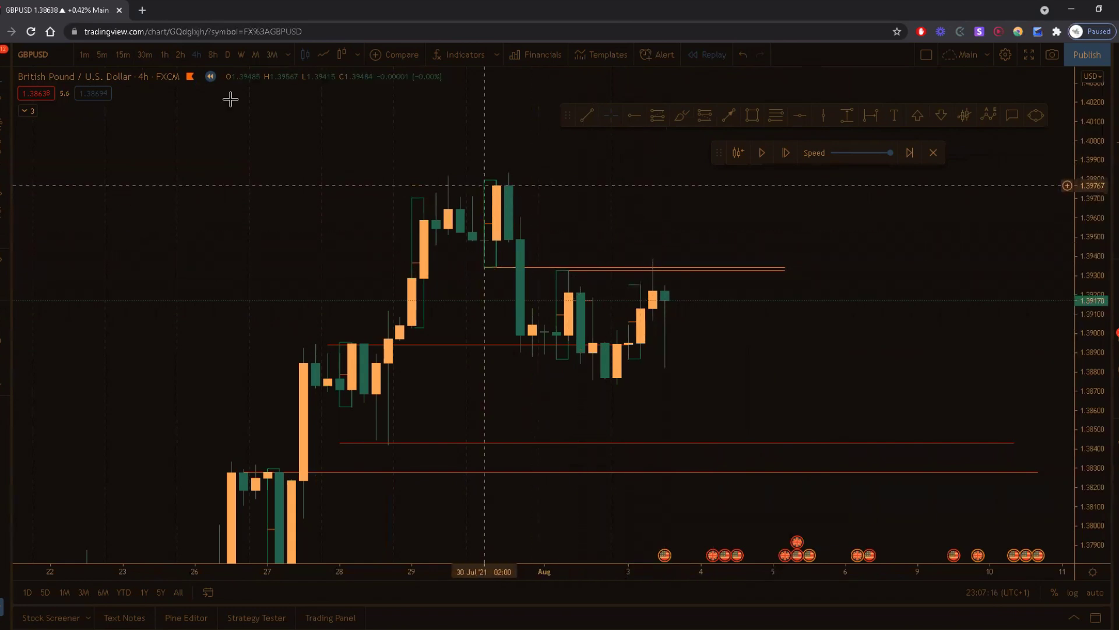
Switch to the 1-hour chart and examine the 3 August move into the two upper levels.
click(164, 54)
scroll(612, 315, down, 7)
scroll(1019, 365, up, 3)
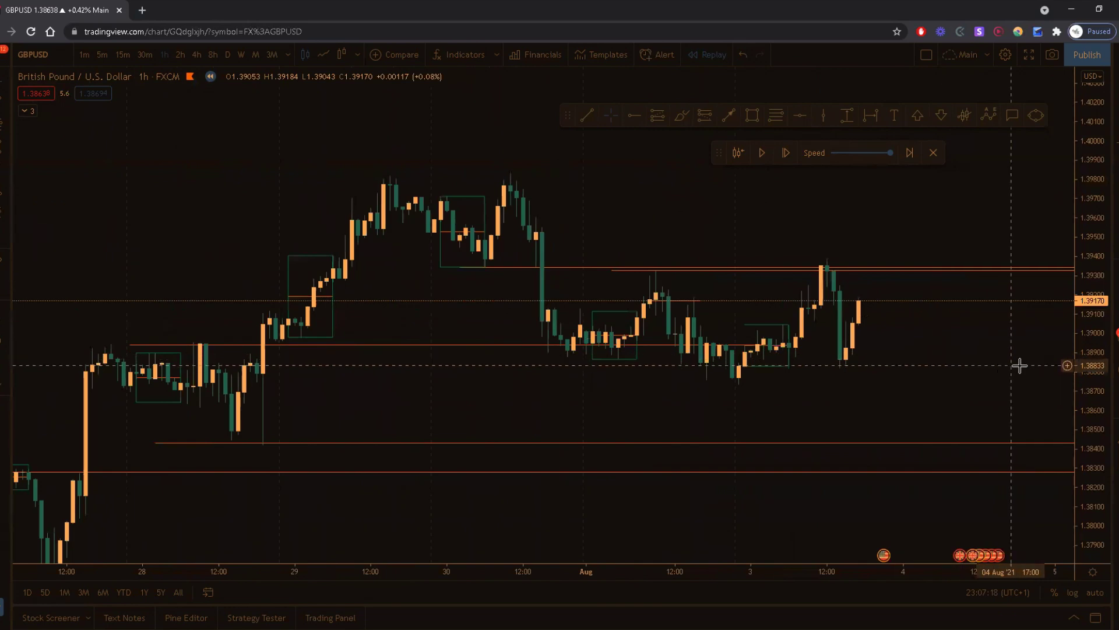
drag(1094, 368, 1095, 286)
scroll(964, 352, up, 3)
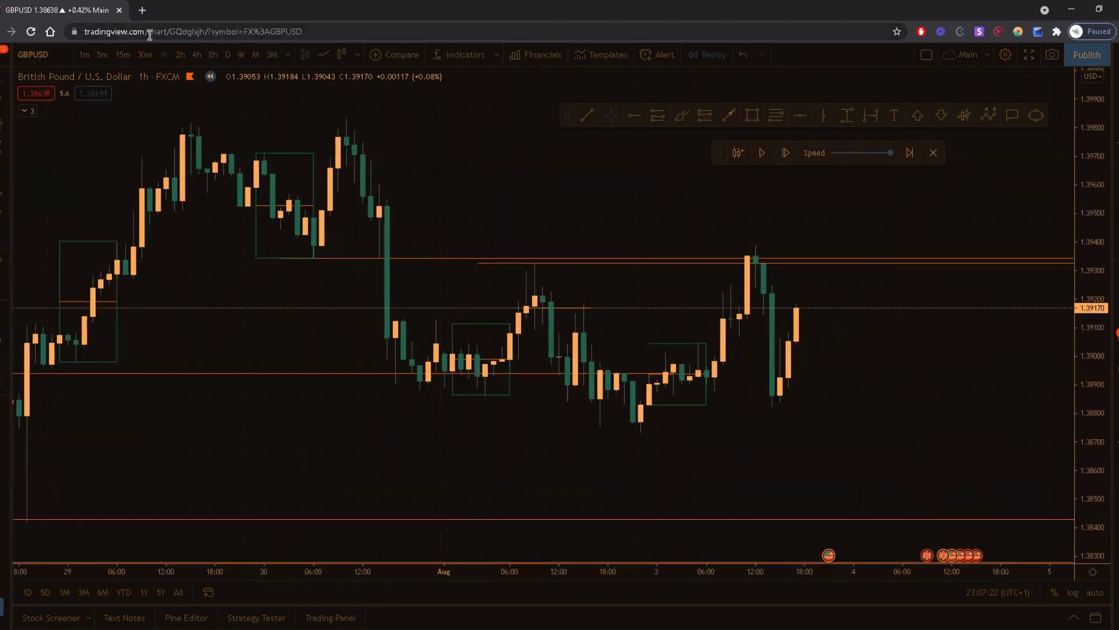
Return to the 4-hour chart, draw a horizontal trend line at about 1.3896 from 2 to 4 August, and delete it.
click(196, 54)
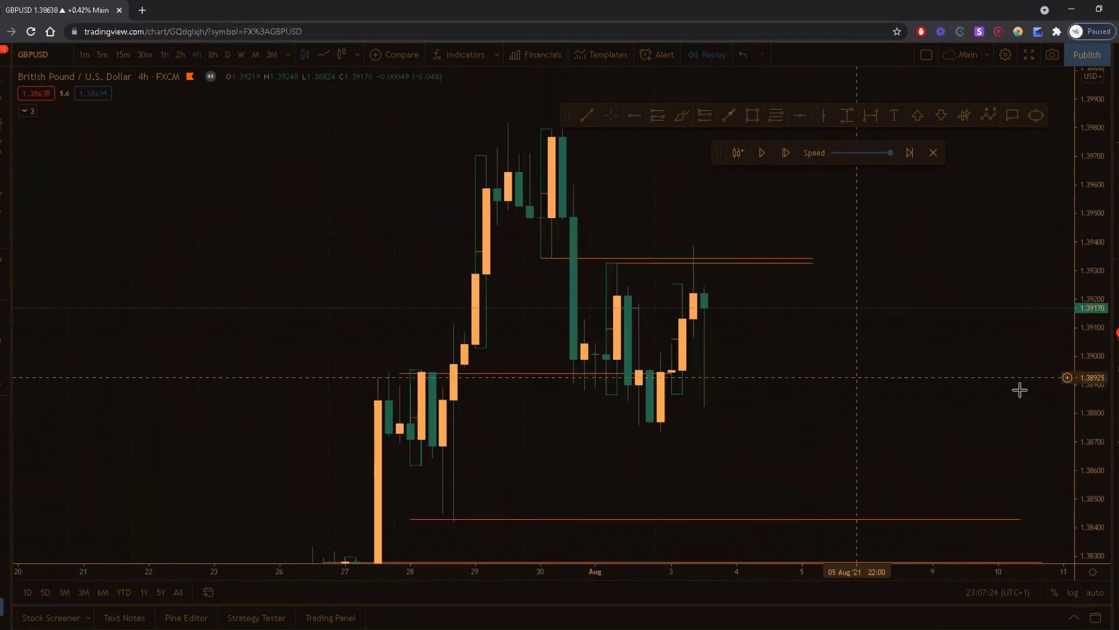
drag(759, 301, 754, 309)
drag(918, 335, 855, 337)
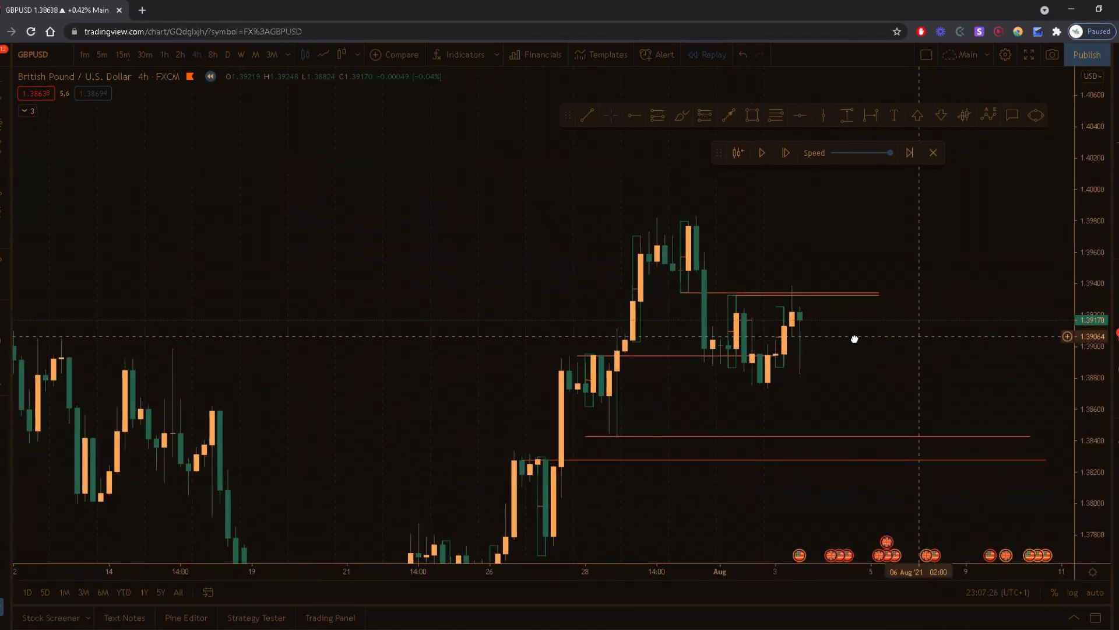
click(591, 119)
click(688, 356)
click(773, 356)
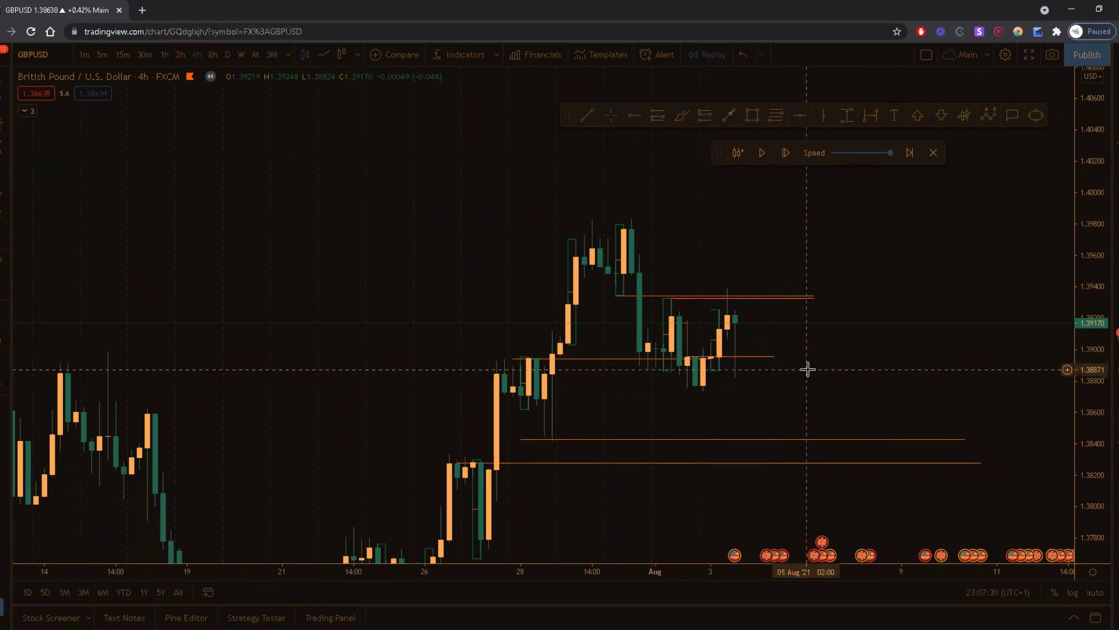
mouse_move(745, 361)
mouse_down()
mouse_move(739, 437)
mouse_move(738, 390)
mouse_up()
key(Delete)
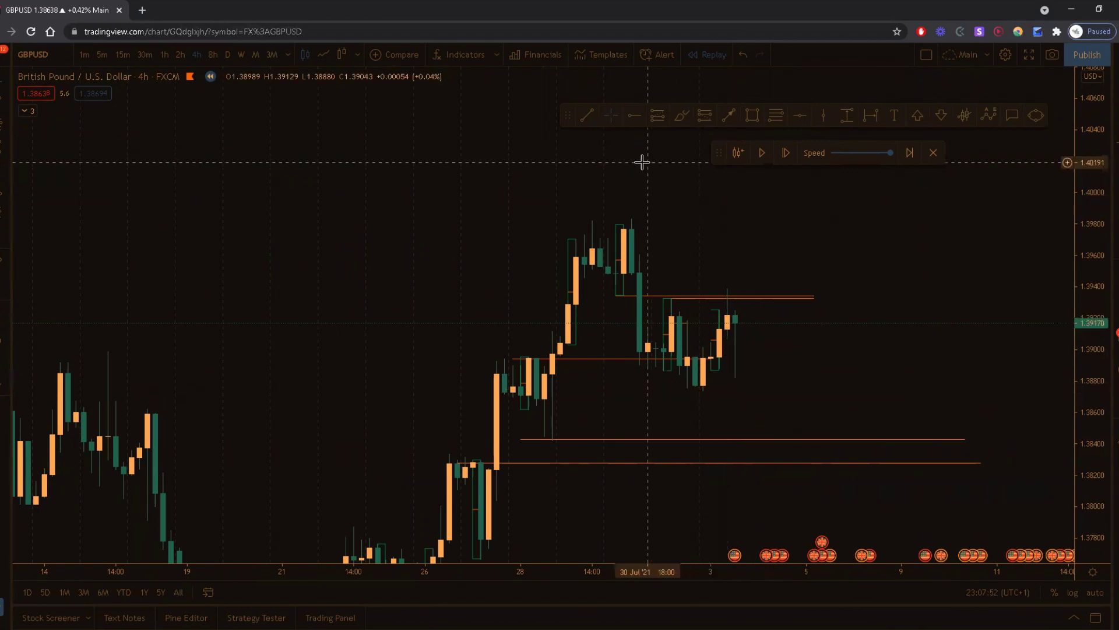
Bring up the 1-hour chart and inspect the 3 August price action around the Asian range and upper levels.
click(165, 55)
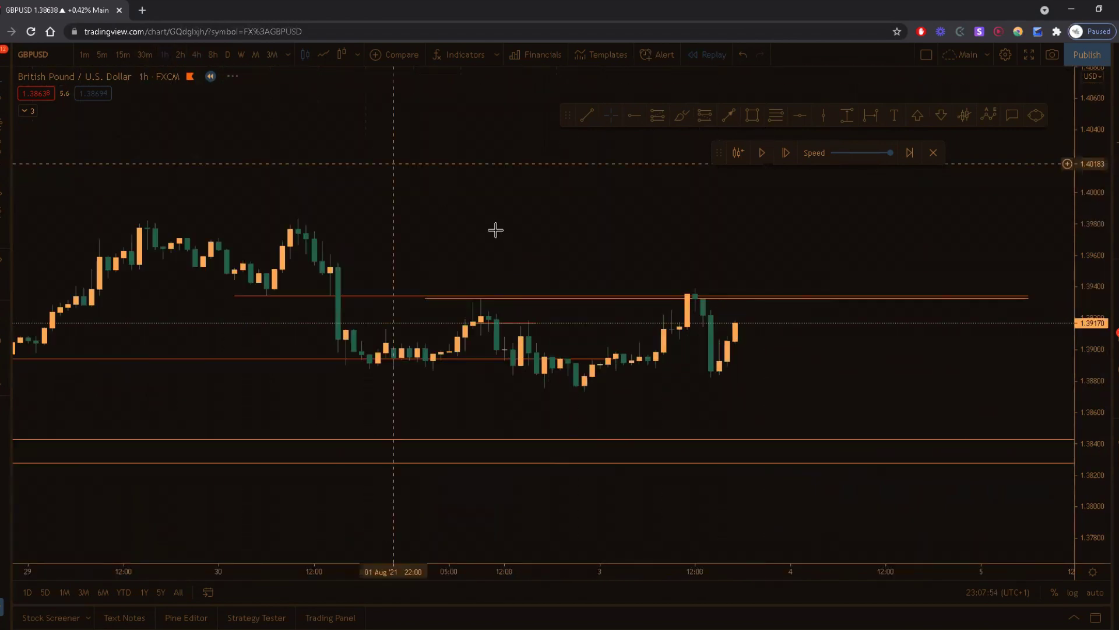
drag(1092, 388, 1090, 294)
drag(948, 358, 818, 358)
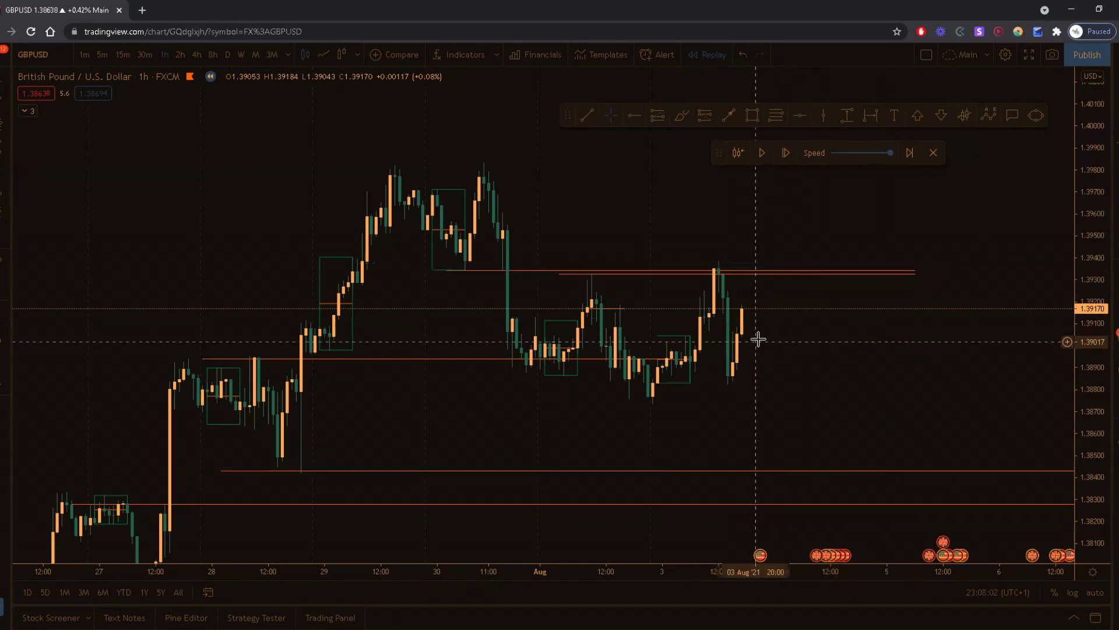
scroll(655, 260, up, 2)
scroll(654, 259, up, 1)
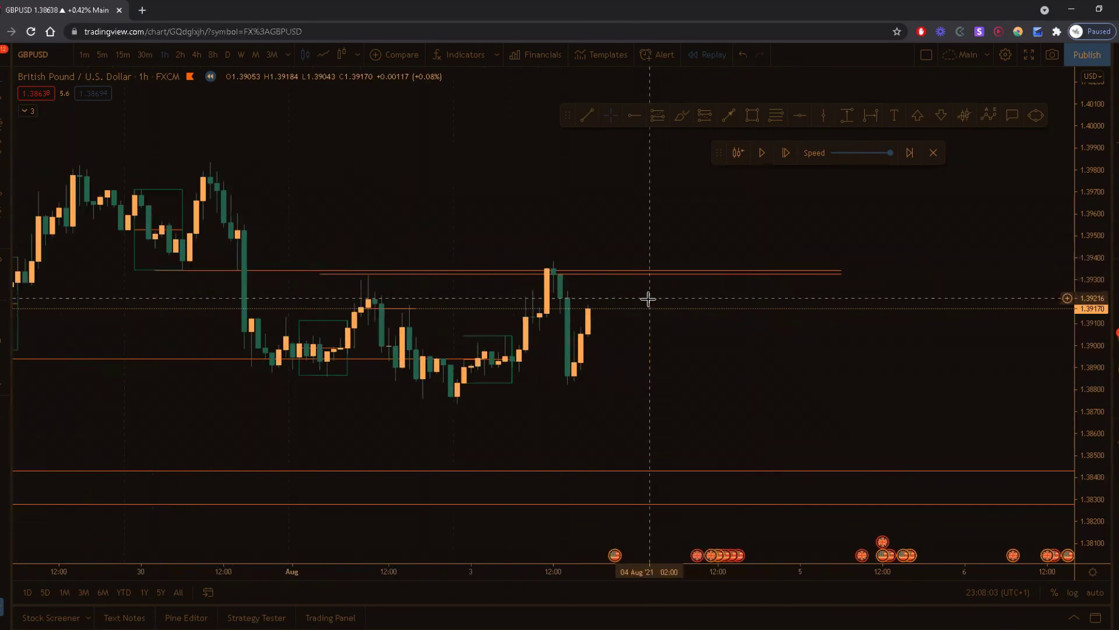
On the 15-minute chart, mark the 3 August drop with a short horizontal line at about 1.3925 and a downward arrow onto it.
click(122, 55)
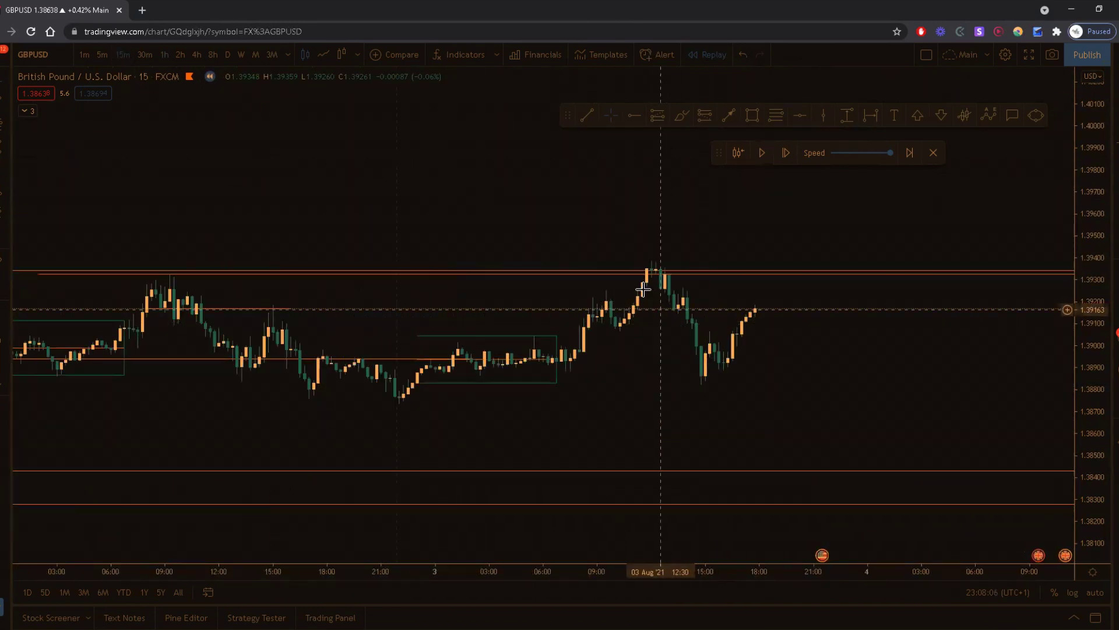
scroll(718, 283, up, 2)
scroll(551, 286, down, 2)
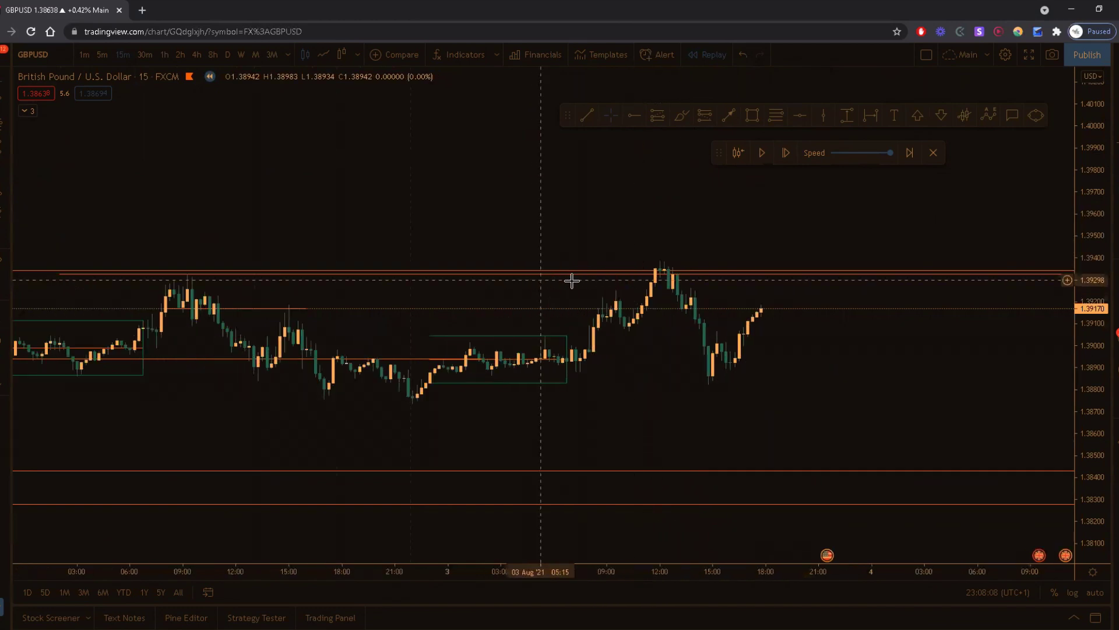
scroll(673, 262, up, 1)
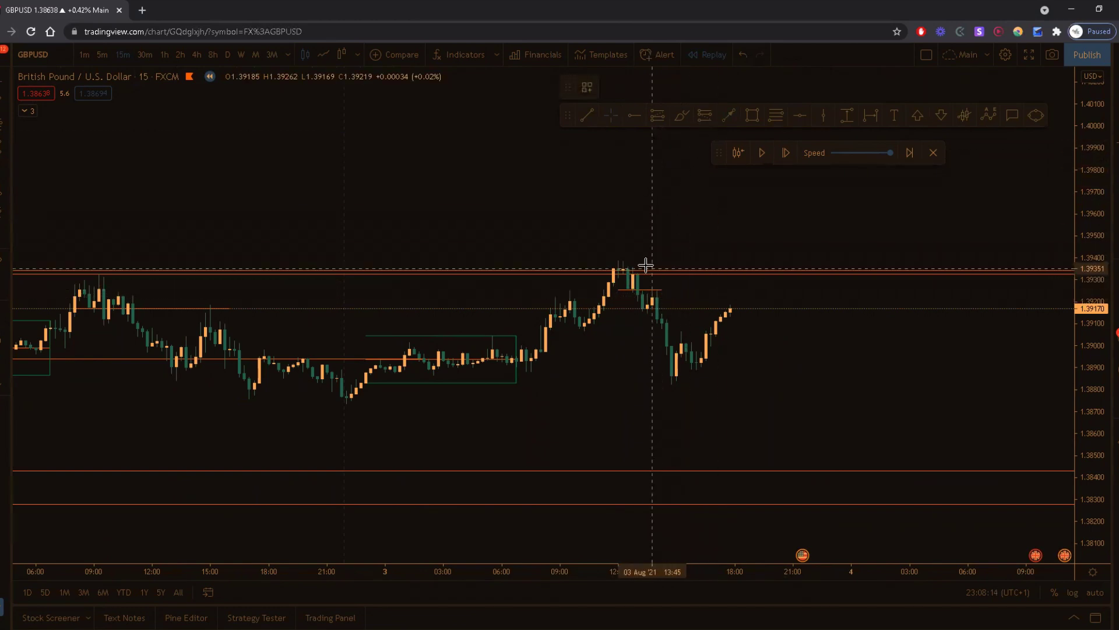
click(652, 242)
click(653, 285)
click(735, 291)
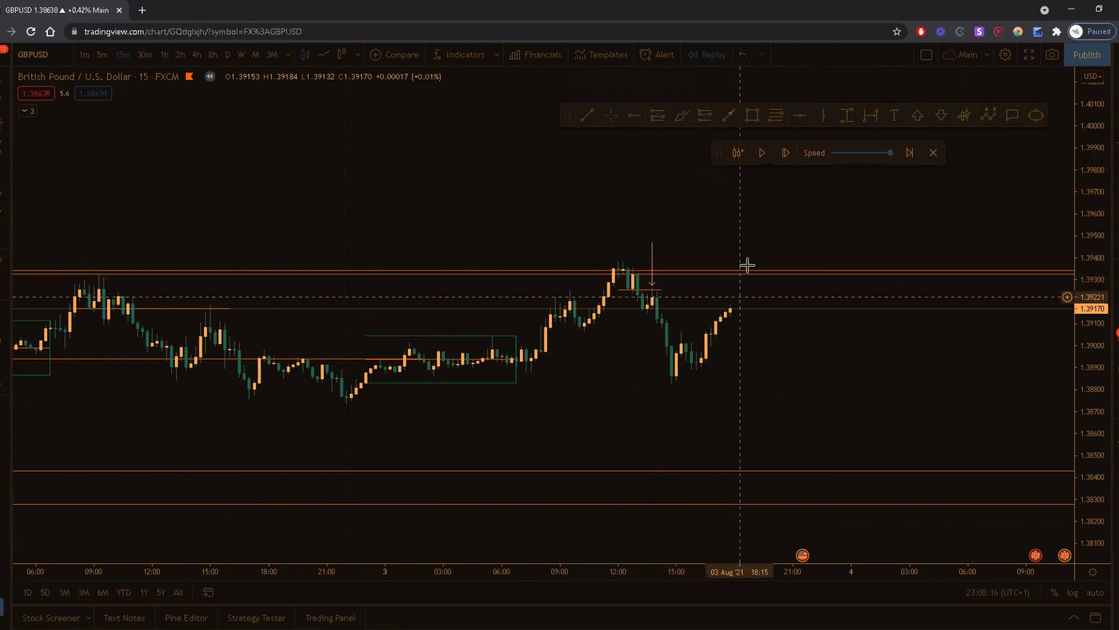
Show the hidden Sessions indicator and review the 30 July to 3 August session ranges against the marked levels.
click(25, 111)
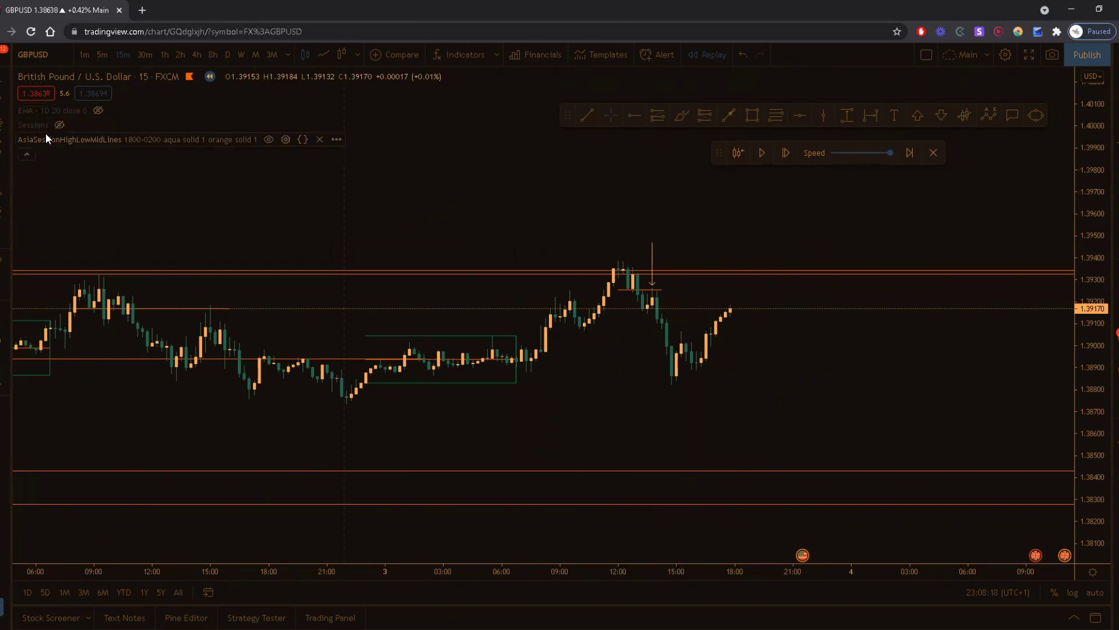
click(60, 124)
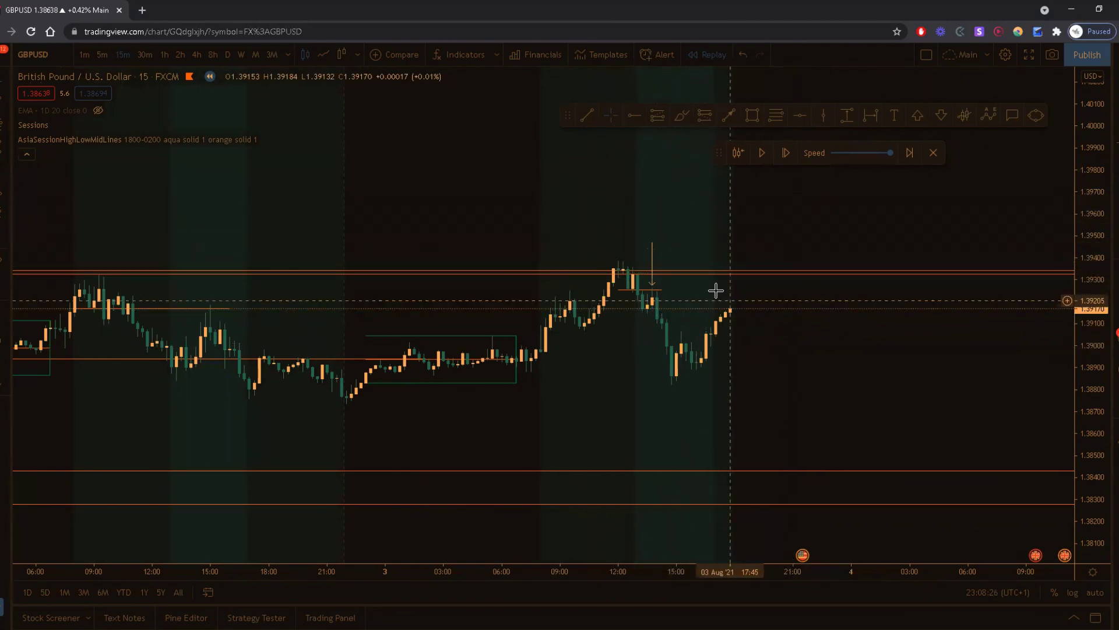
scroll(717, 296, down, 3)
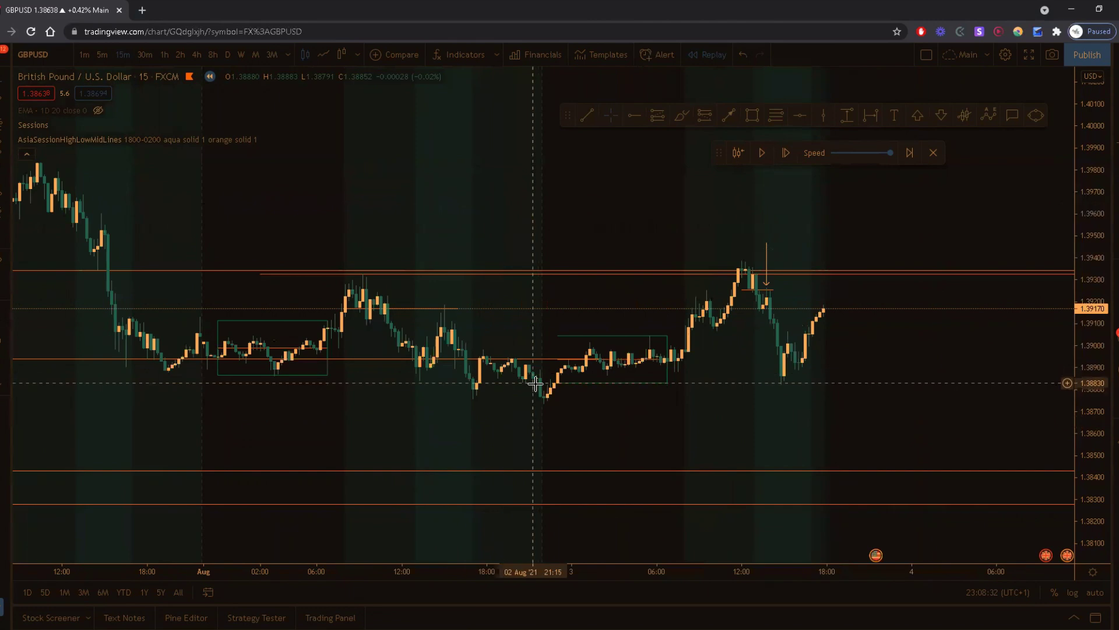
scroll(605, 380, down, 1)
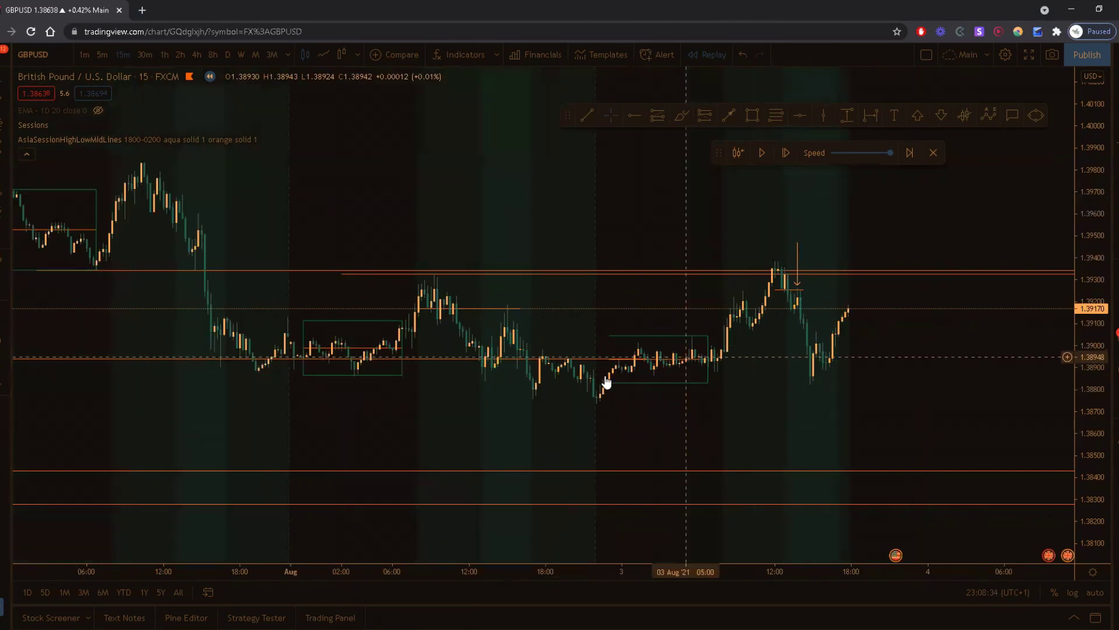
scroll(525, 362, down, 1)
drag(525, 362, 565, 341)
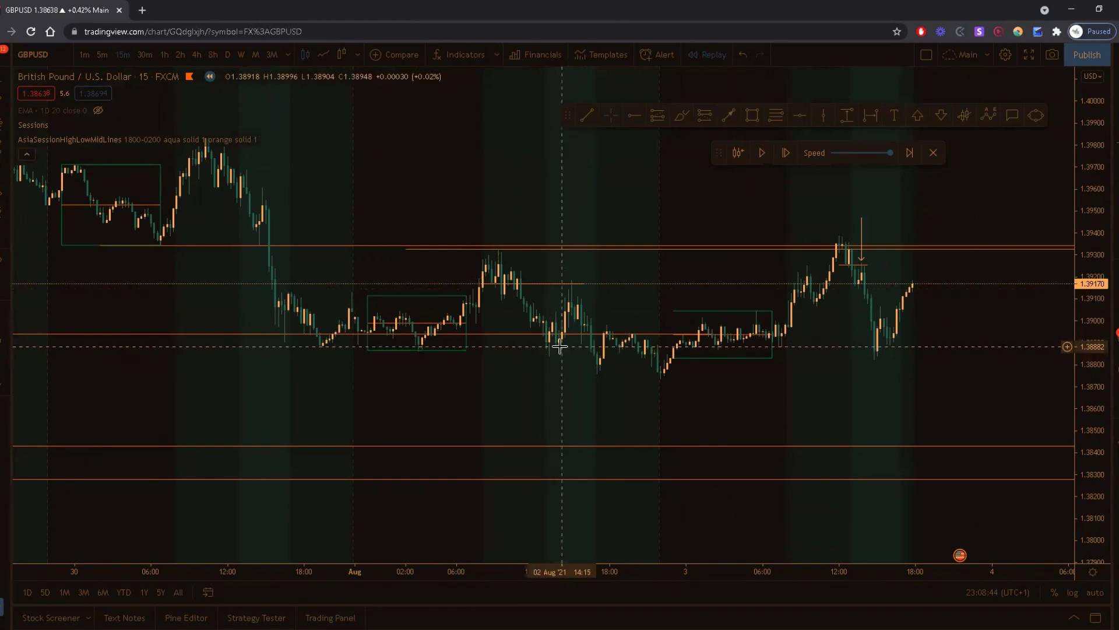
mouse_move(574, 507)
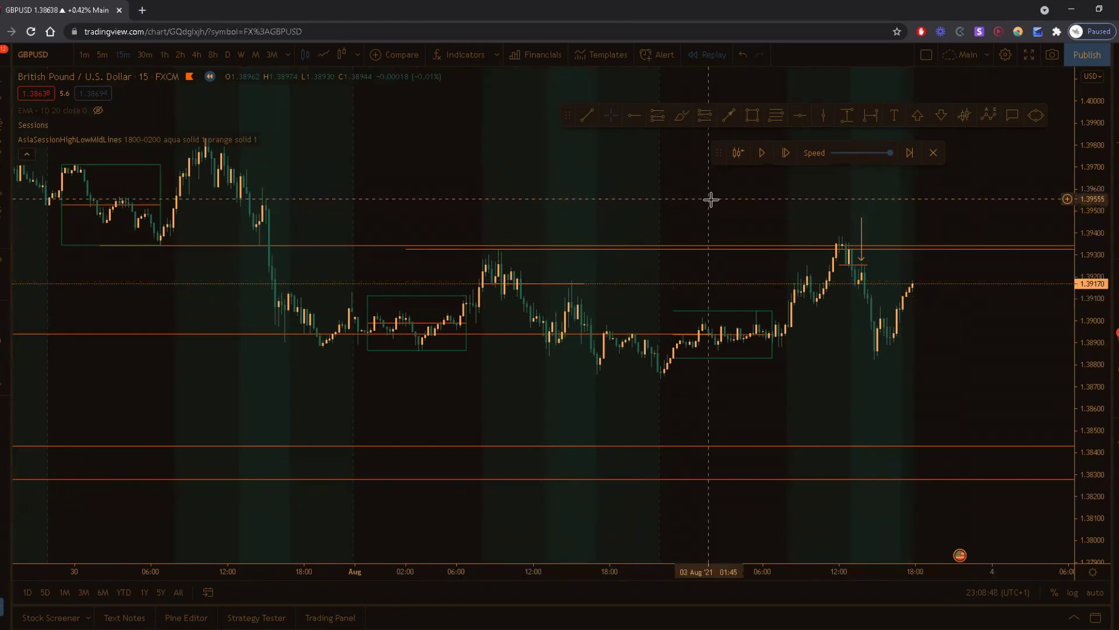
click(6, 81)
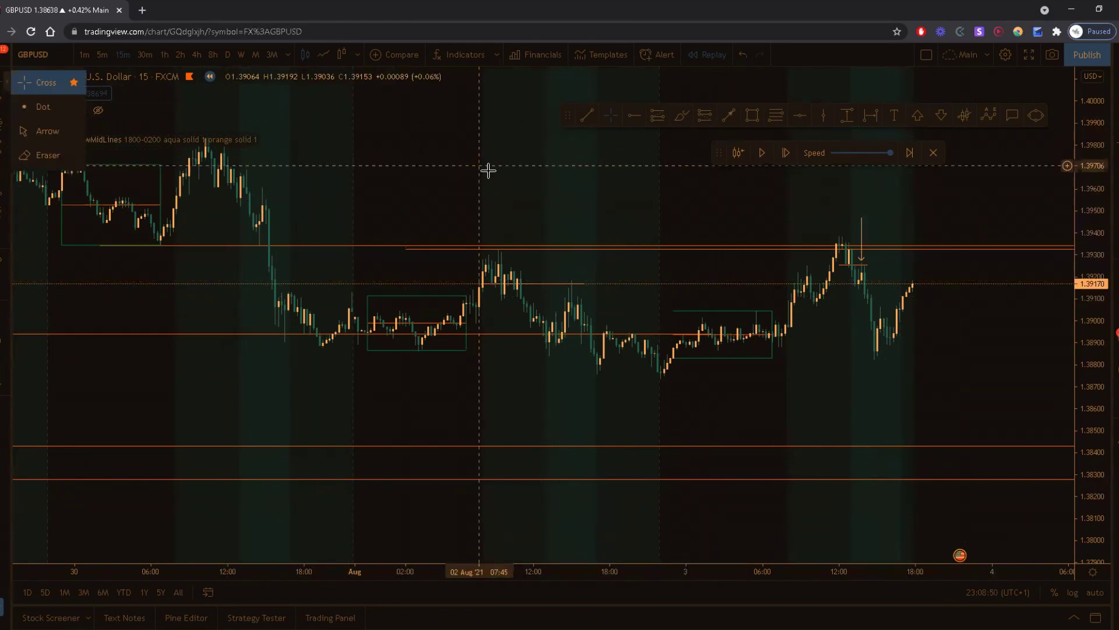